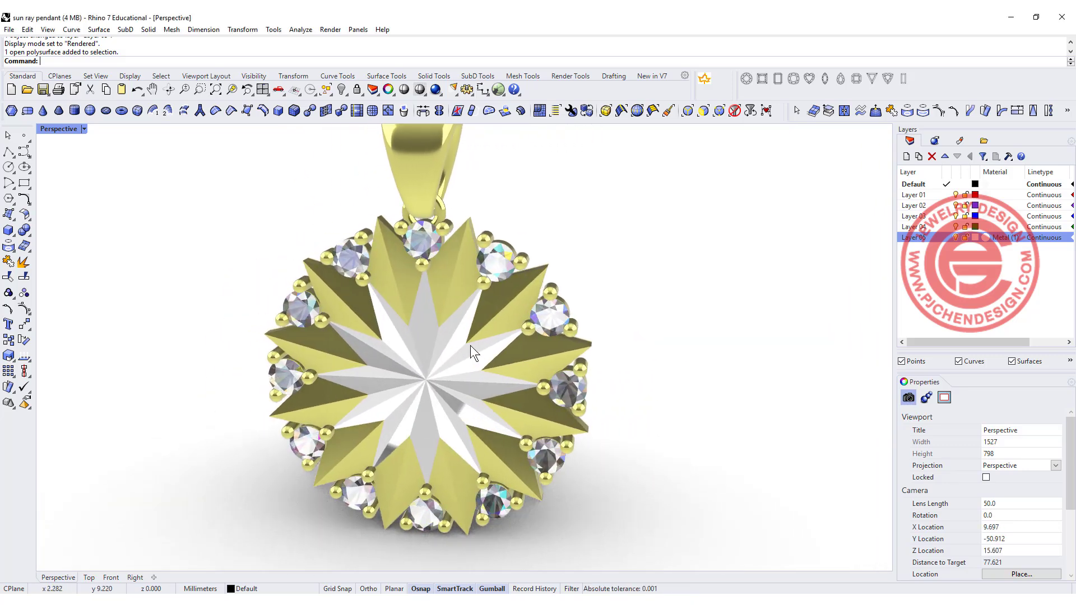
pyautogui.scroll(2, 447, 359)
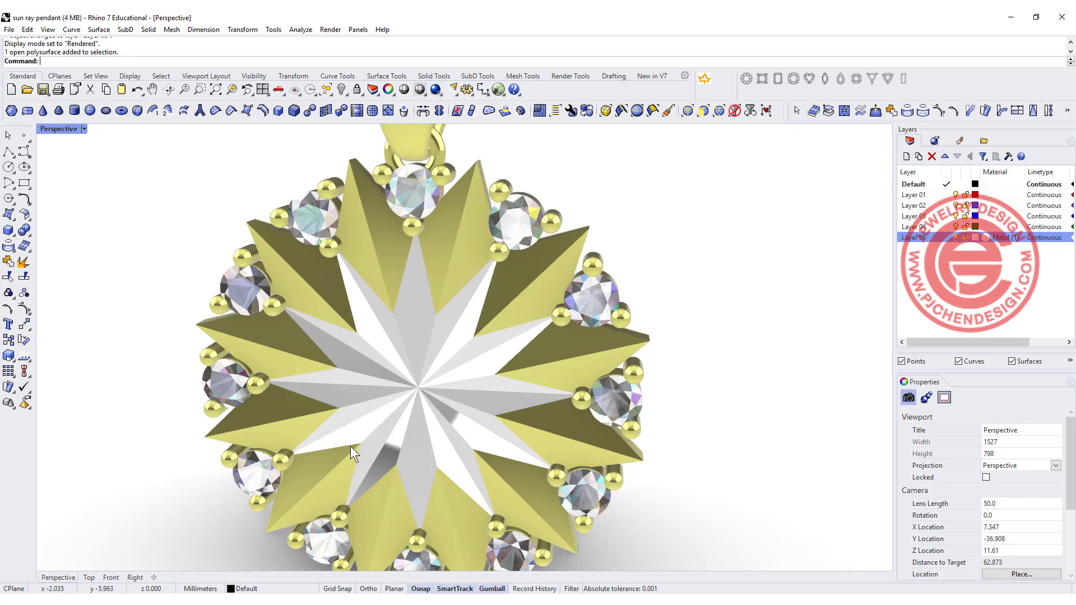
pyautogui.scroll(-2, 563, 402)
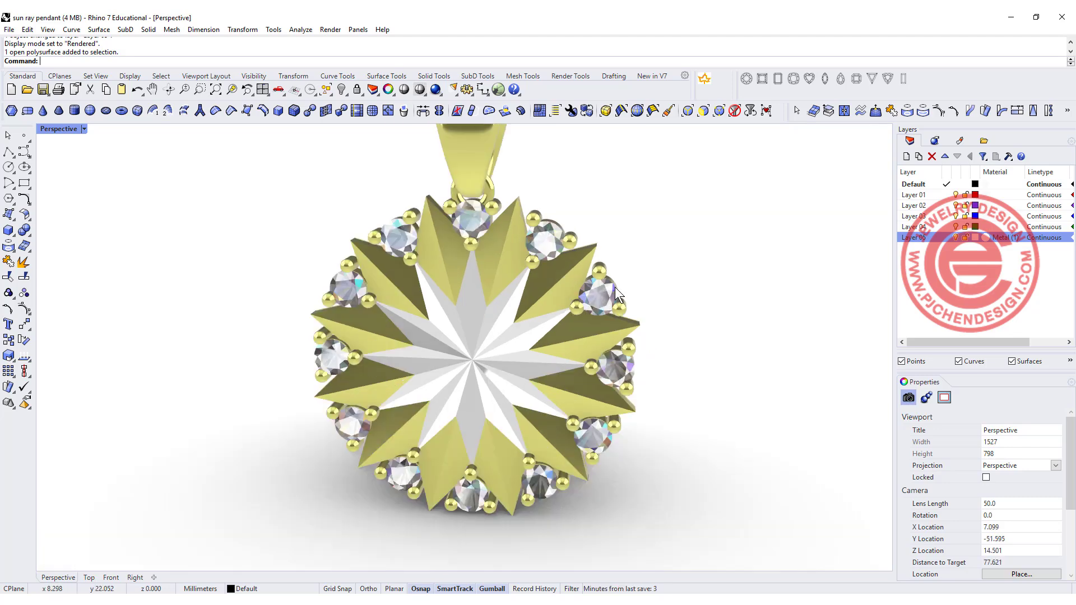
pyautogui.moveTo(614, 287); pyautogui.dragTo(685, 347, button='right')
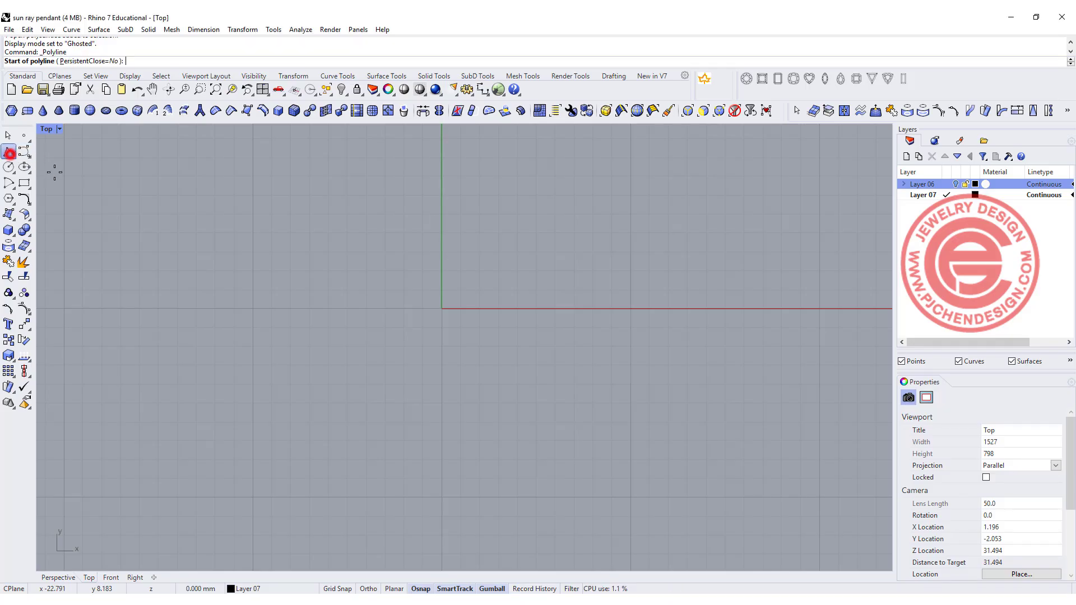
# Draw a vertical line about 7.8 mm long, starting at the origin and running along the positive Y axis.
pyautogui.write('0')
pyautogui.press('Return')
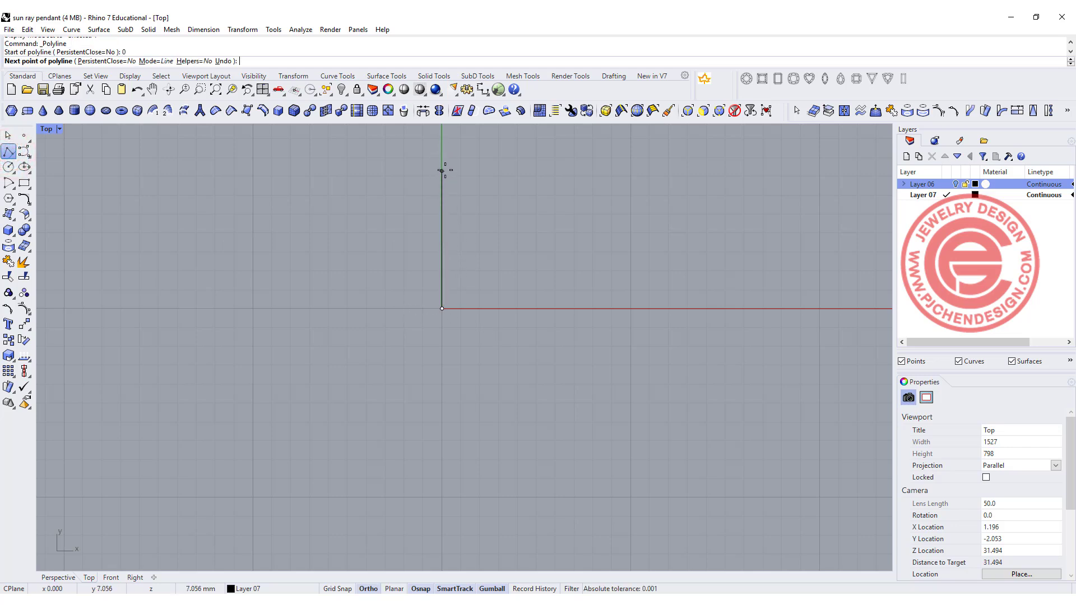
pyautogui.click(443, 161)
pyautogui.press('Return')
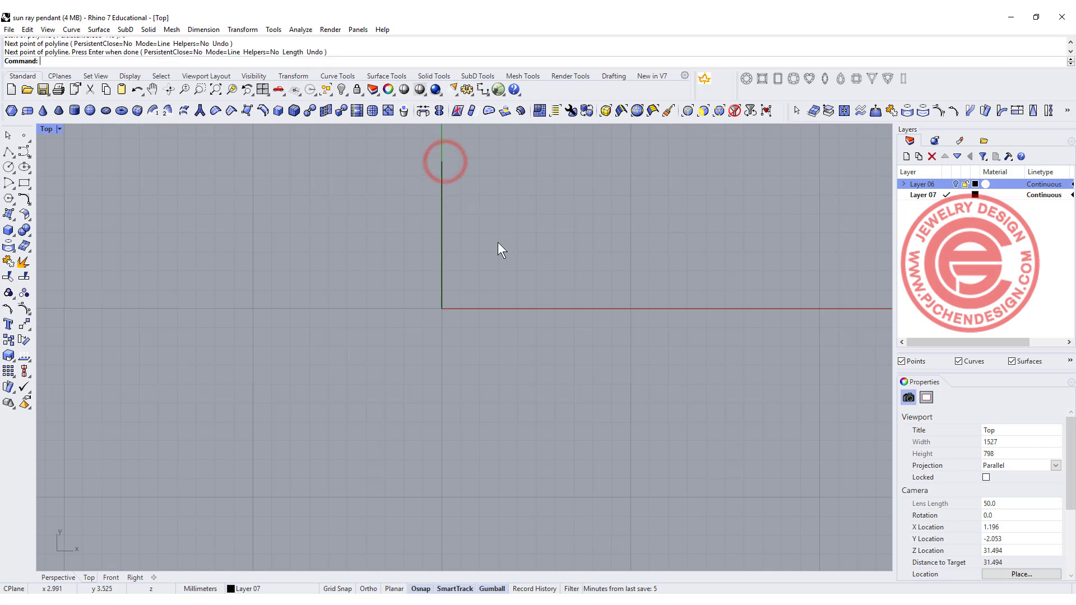
# Rotate a copy of the vertical line about its endpoint at the origin by 360/24 degrees.
pyautogui.scroll(4, 445, 222)
pyautogui.click(411, 261)
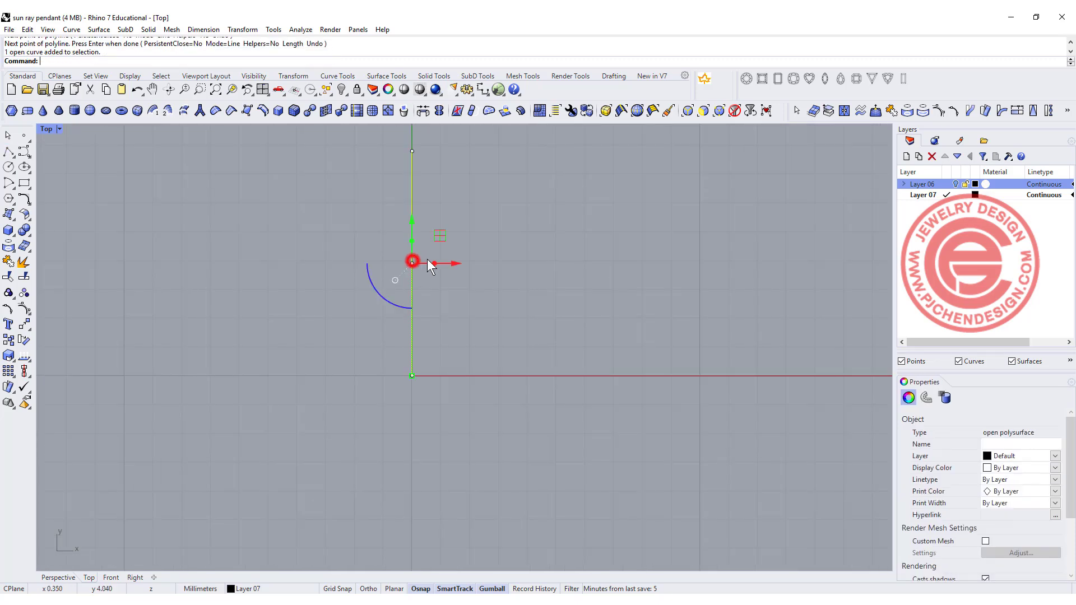
pyautogui.scroll(-4, 496, 260)
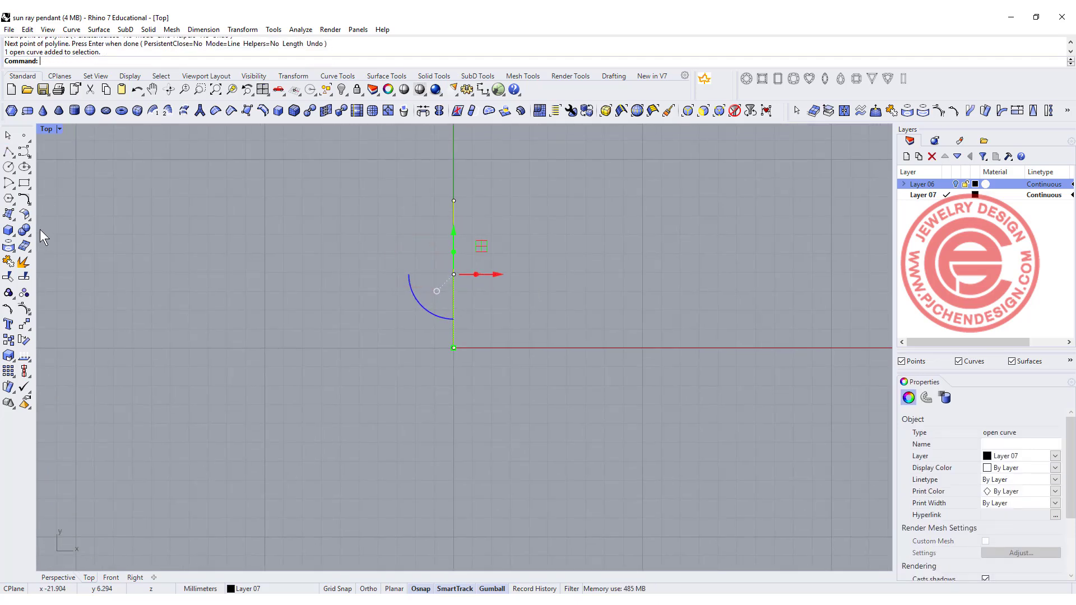
pyautogui.click(24, 341)
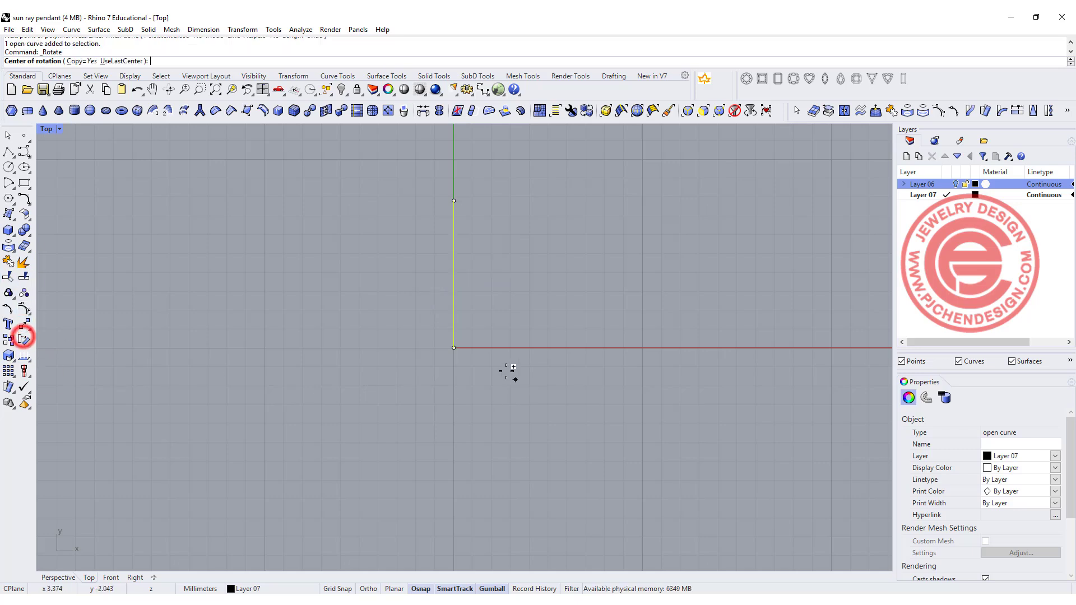
pyautogui.click(454, 348)
pyautogui.click(454, 200)
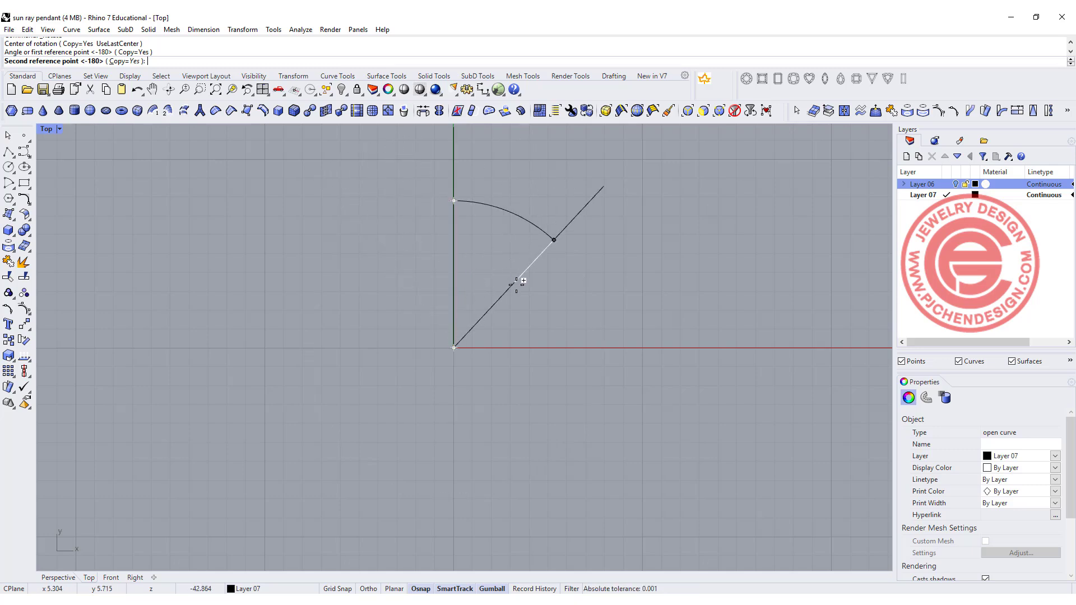
pyautogui.write('36')
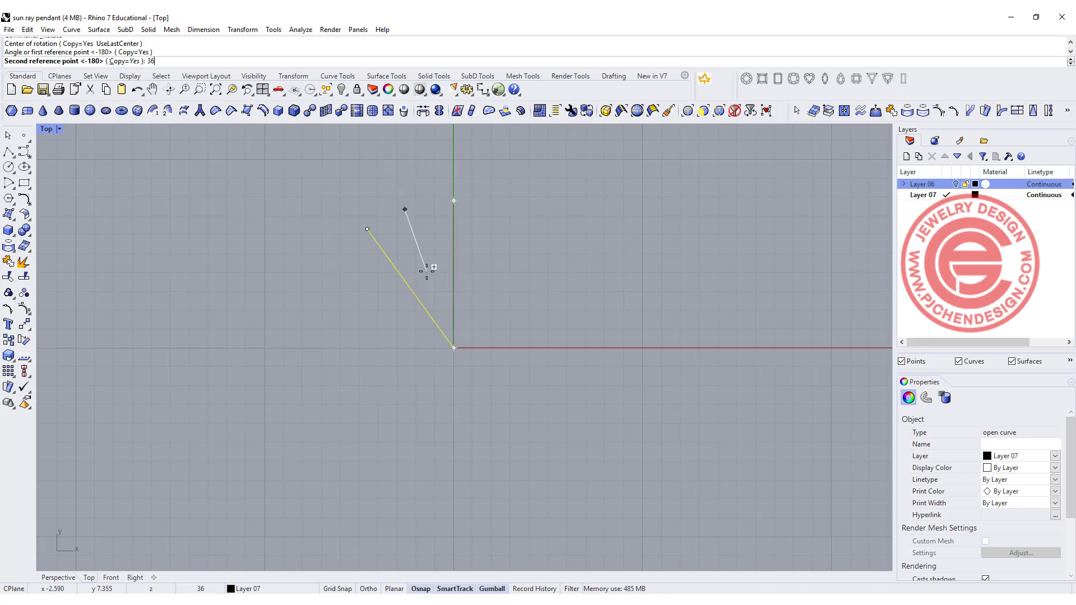
pyautogui.write('0/2')
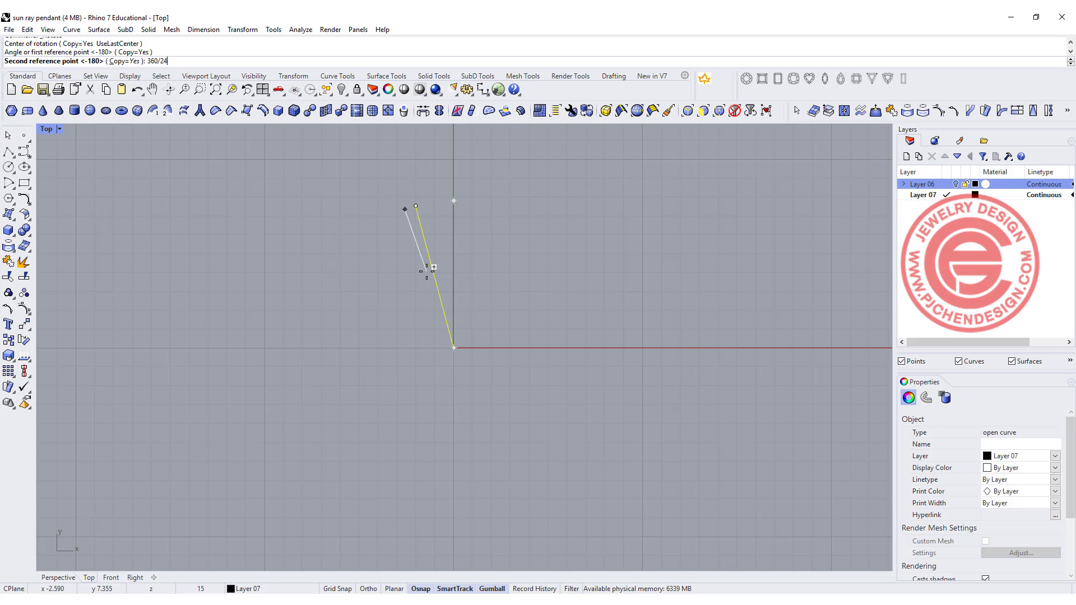
pyautogui.write('4')
pyautogui.press('Return')
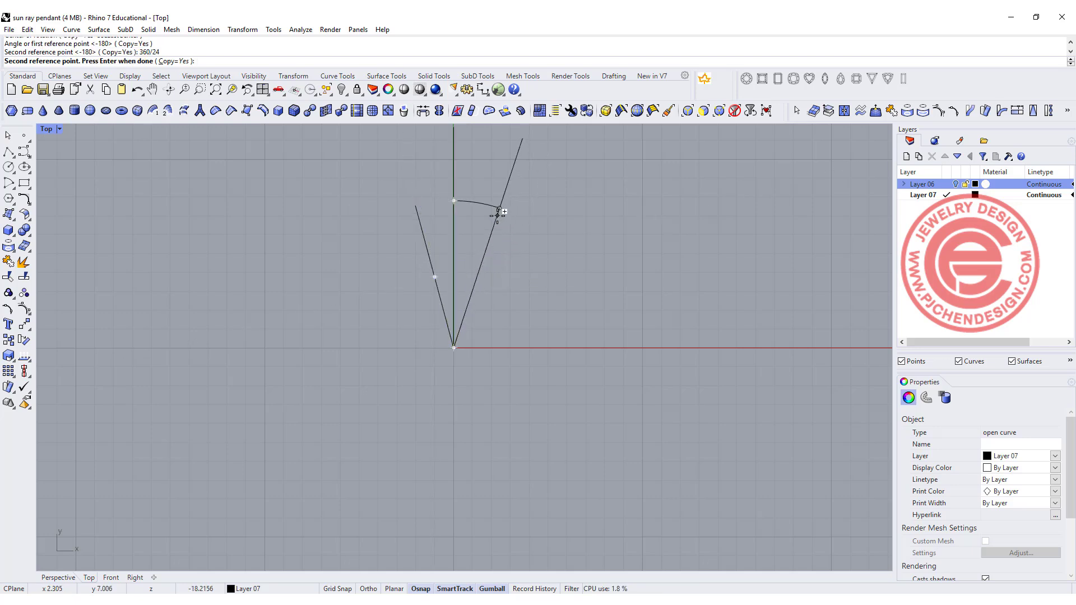
# Add a second rotated copy of the vertical line at -360/24 degrees and finish the rotation.
pyautogui.write('-36')
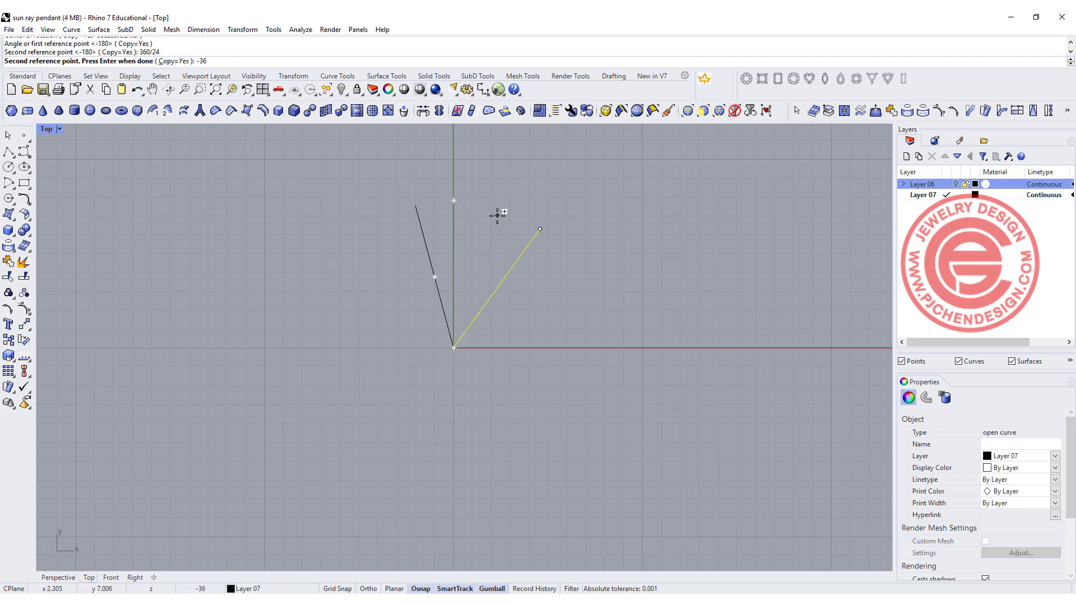
pyautogui.write('0/24')
pyautogui.press('Return')
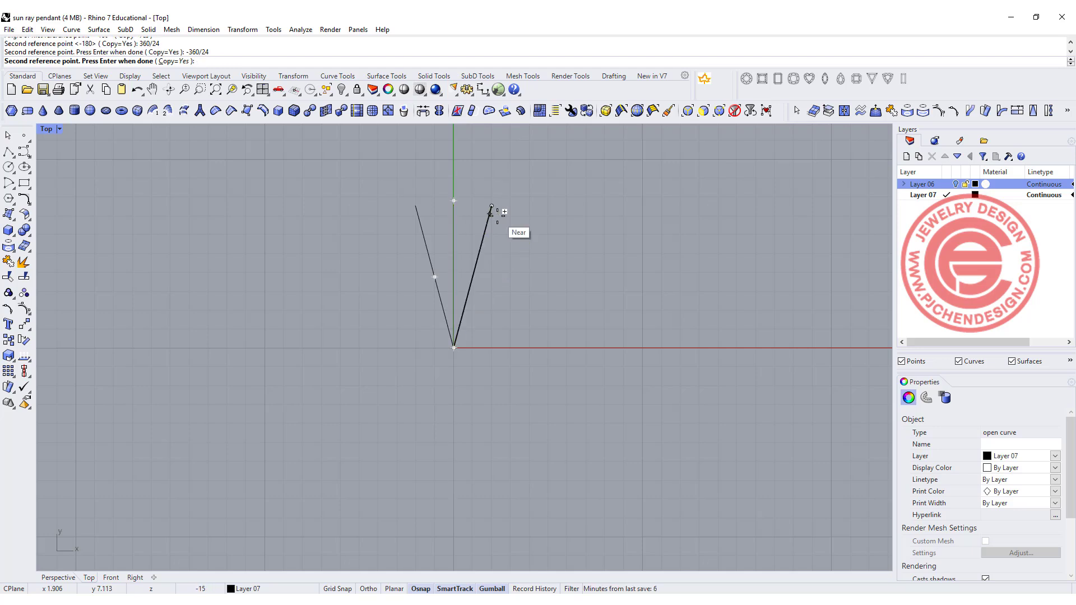
pyautogui.press('Return')
pyautogui.click(583, 281)
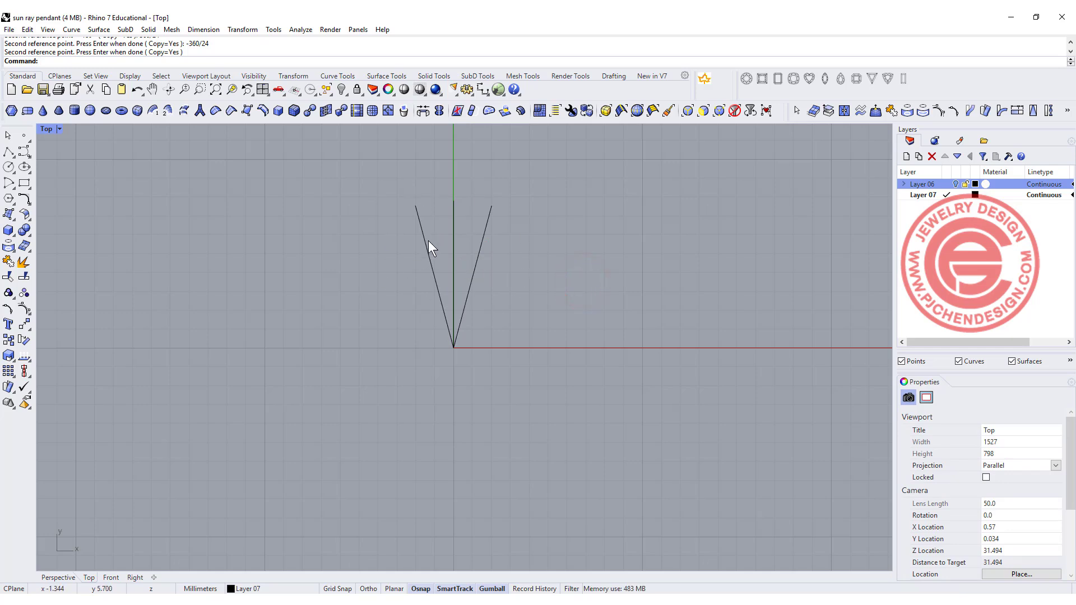
# Draw a polyline from the origin through the left slanted line's midpoint to the upper end of the vertical line.
pyautogui.moveTo(482, 304); pyautogui.dragTo(427, 318, button='right')
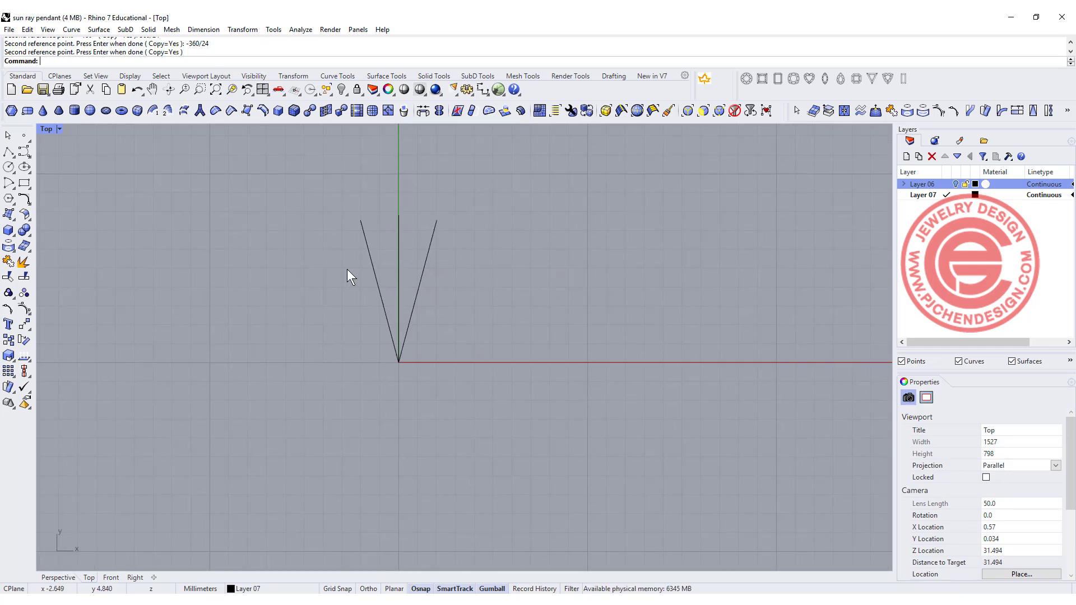
pyautogui.click(9, 151)
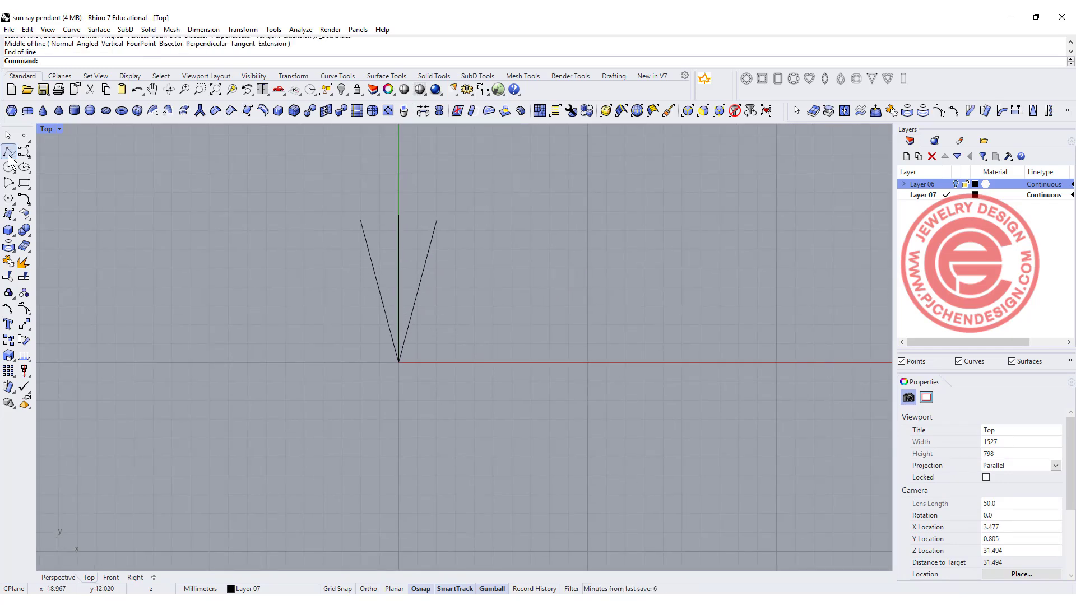
pyautogui.click(399, 363)
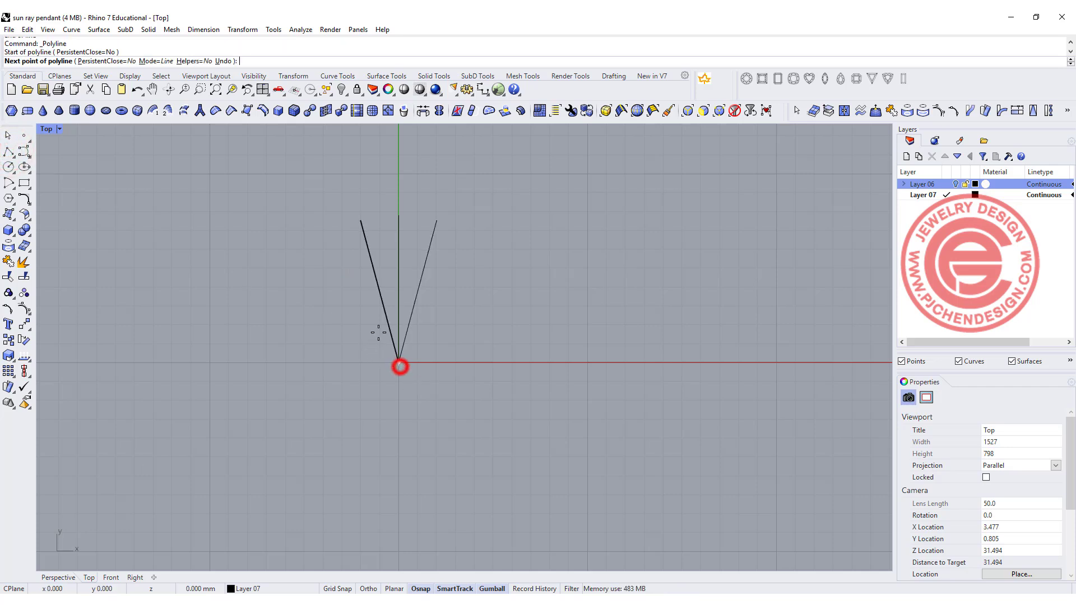
pyautogui.click(375, 286)
pyautogui.click(399, 216)
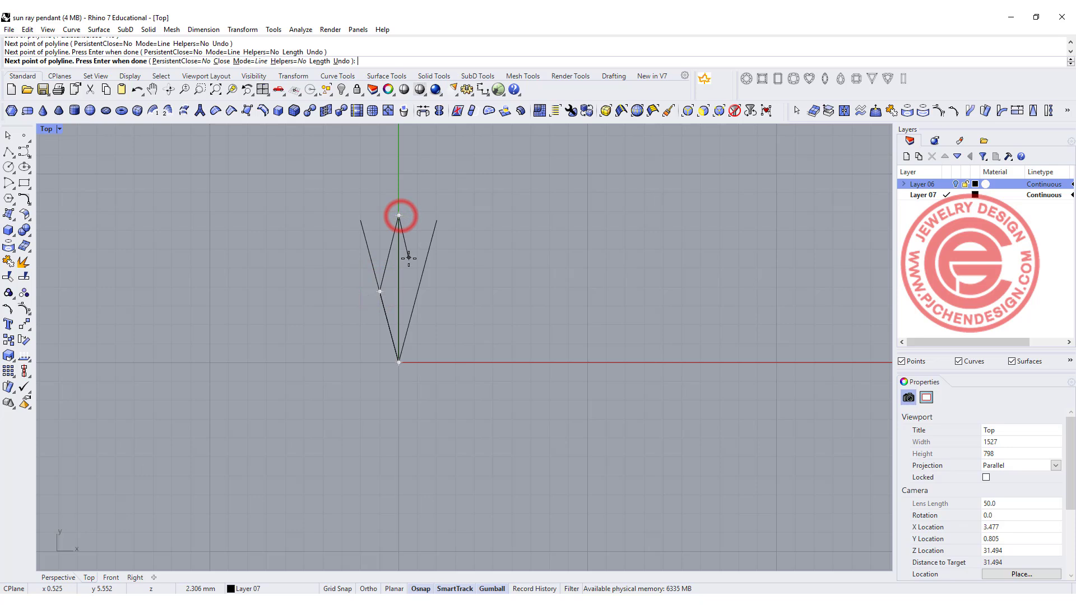
pyautogui.press('Return')
pyautogui.press('Return')
# Draw a matching polyline from the origin through the right slanted line's midpoint to the upper end of the vertical line.
pyautogui.click(399, 363)
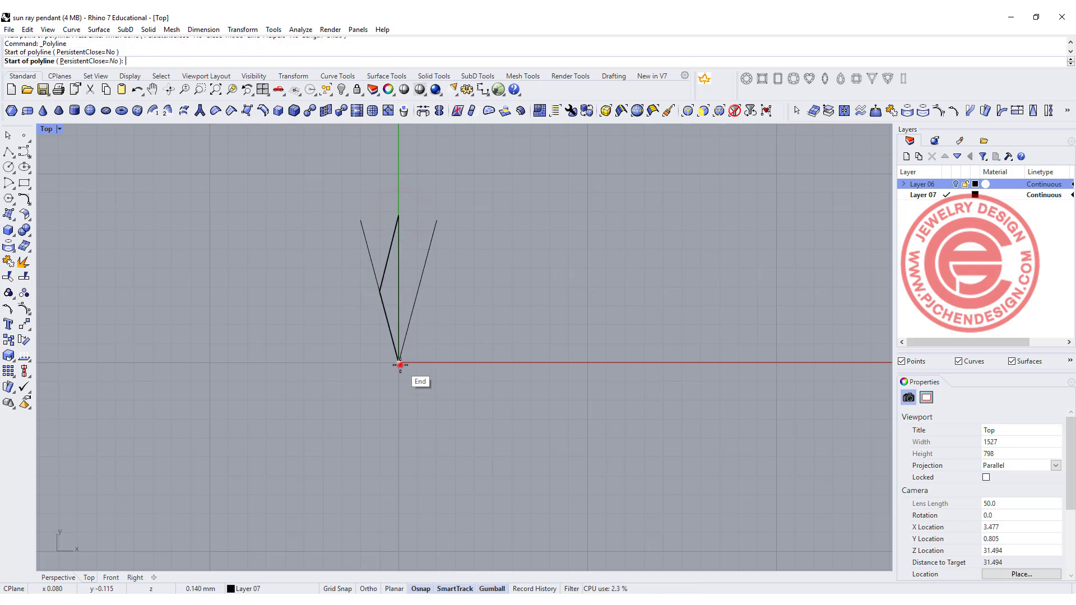
pyautogui.click(417, 291)
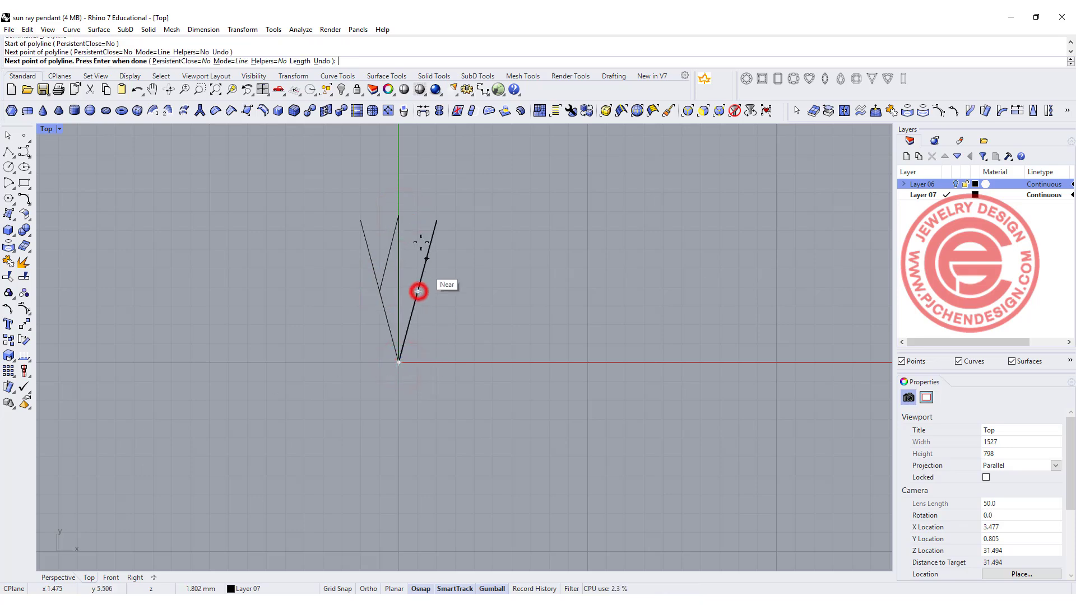
pyautogui.click(399, 217)
pyautogui.press('Return')
# Delete the two slanted construction lines, keeping the diamond outline and its centre line.
pyautogui.click(429, 245)
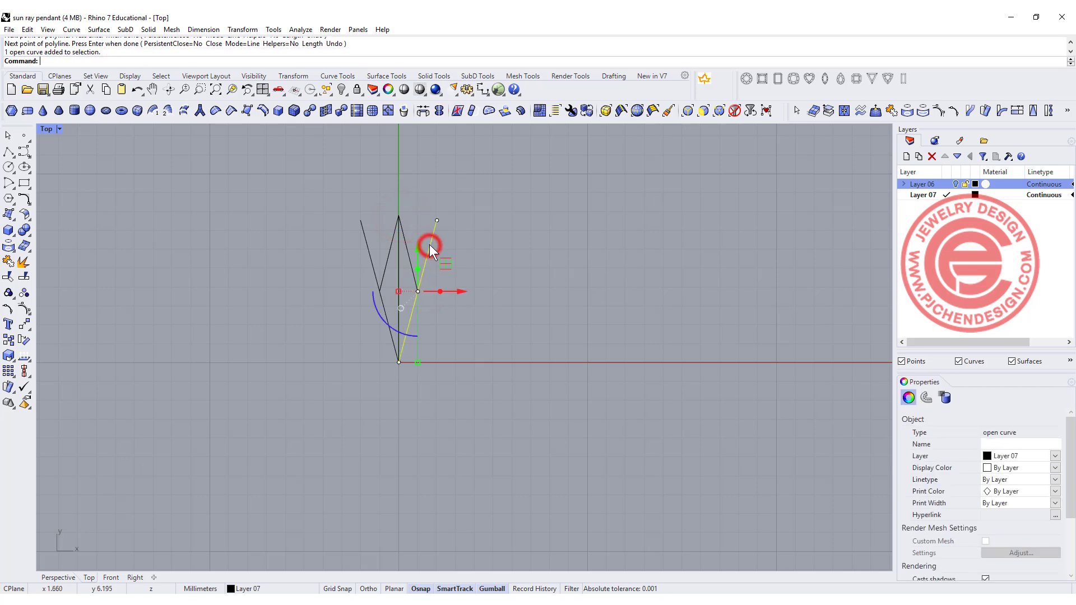
pyautogui.press('Delete')
pyautogui.click(364, 239)
pyautogui.press('Delete')
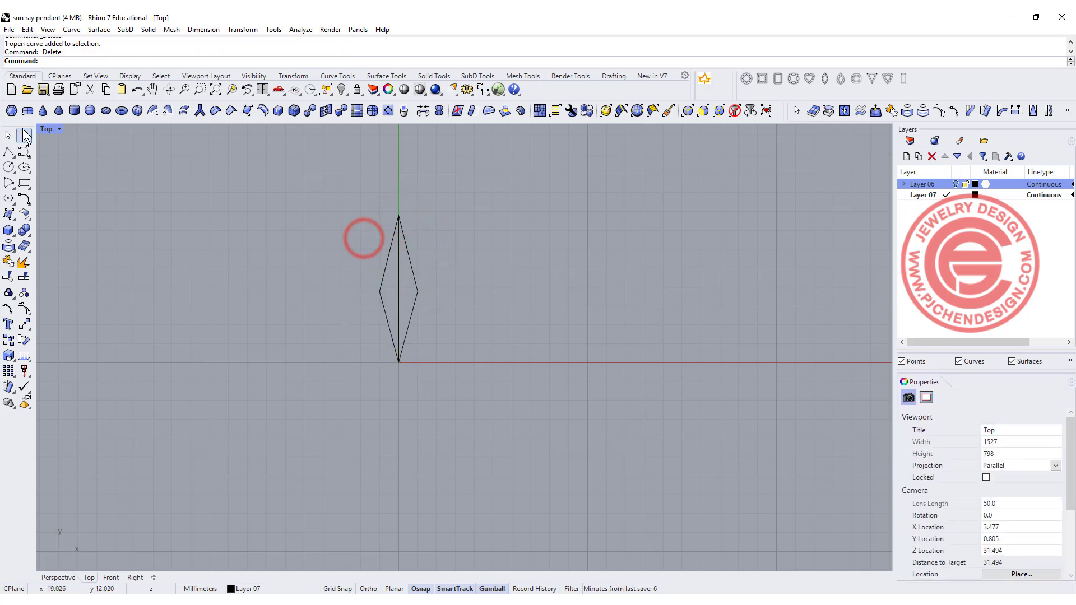
# Raise the middle corner points of both polylines together along the Z axis, above the centre line.
pyautogui.doubleClick(46, 129)
pyautogui.moveTo(695, 222); pyautogui.dragTo(604, 280, button='right')
pyautogui.scroll(5, 647, 231)
pyautogui.click(600, 279)
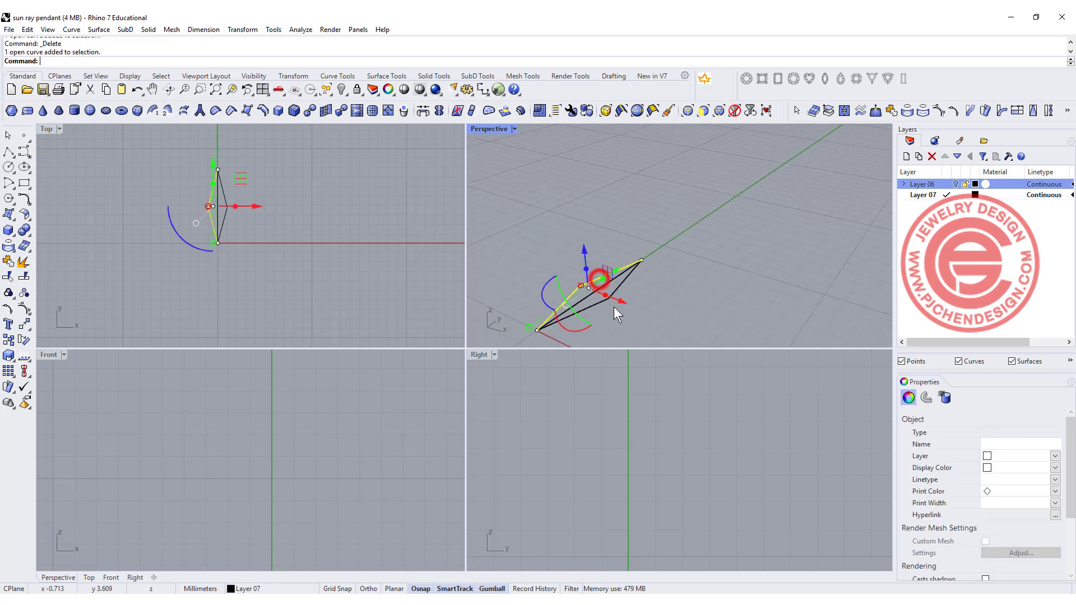
pyautogui.keyDown('shift'); pyautogui.click(604, 305); pyautogui.keyUp('shift')
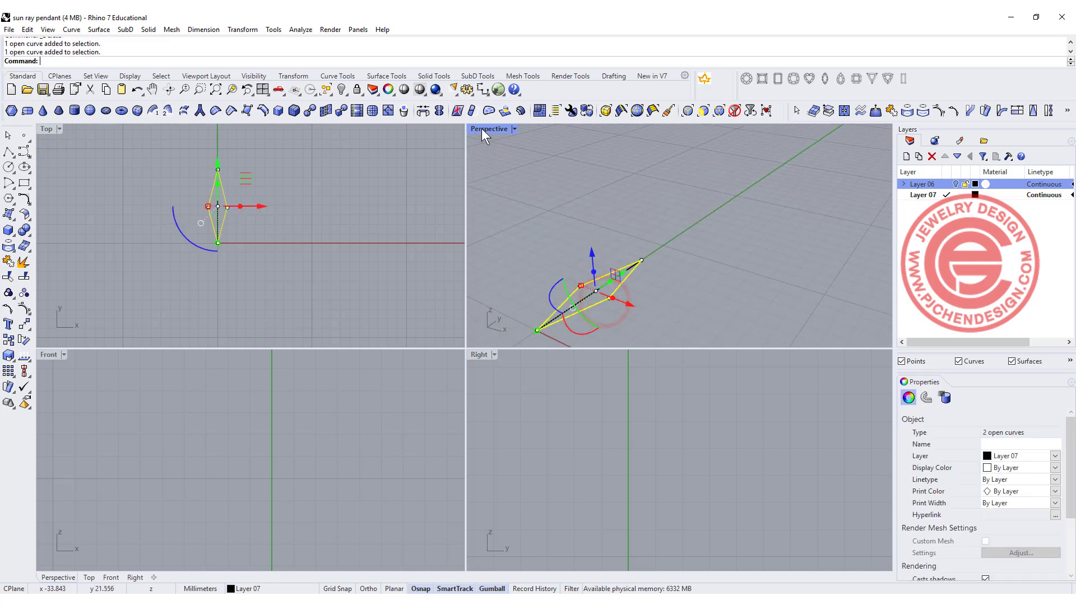
pyautogui.scroll(5, 658, 263)
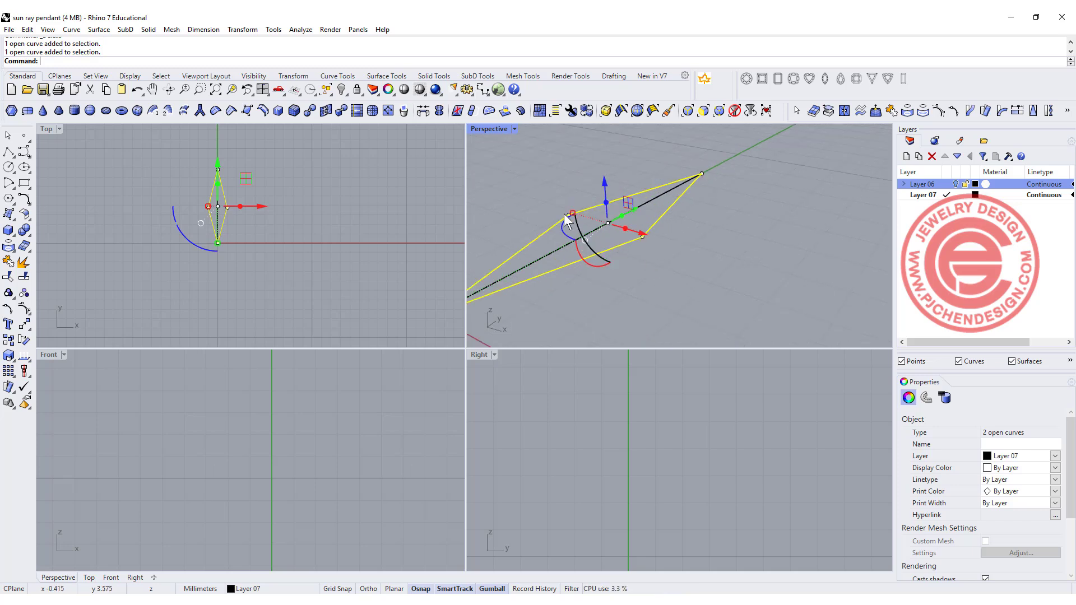
pyautogui.click(570, 214)
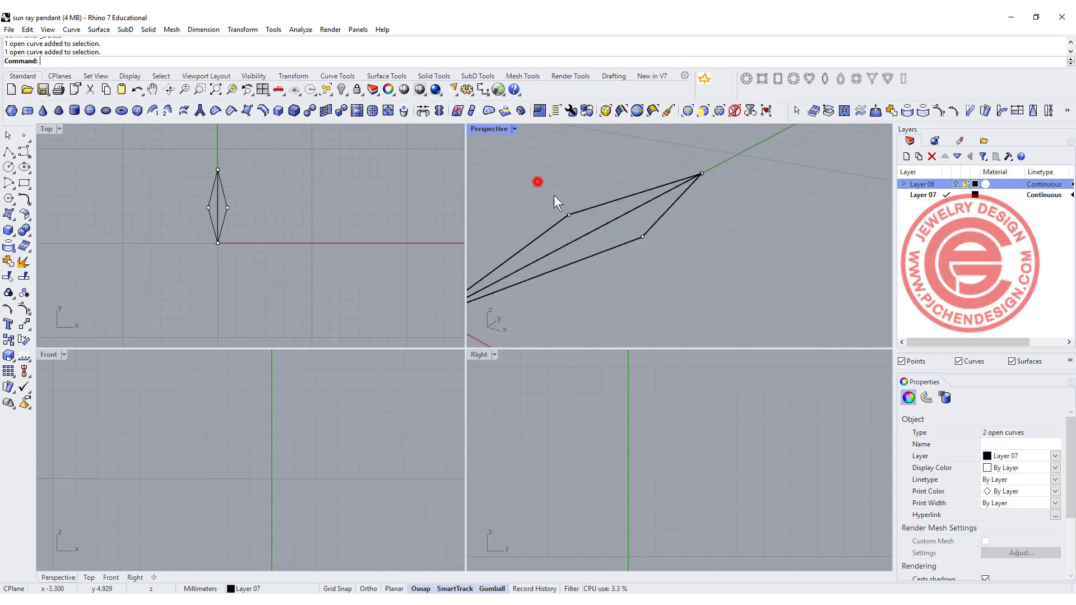
pyautogui.click(642, 237)
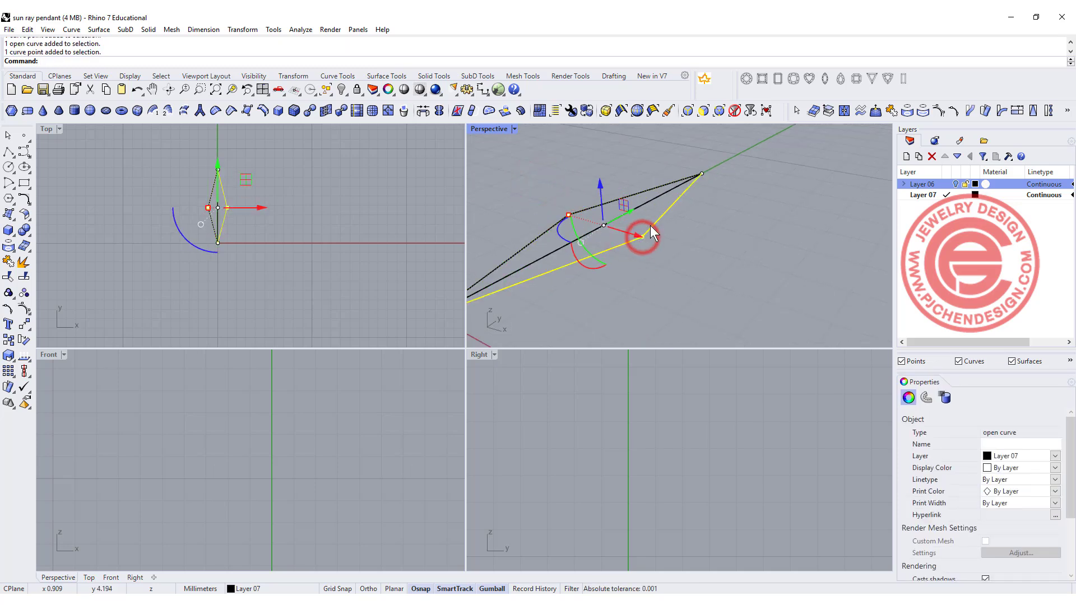
pyautogui.keyDown('ctrl'); pyautogui.click(650, 226); pyautogui.keyUp('ctrl')
pyautogui.moveTo(600, 185); pyautogui.dragTo(598, 162)
pyautogui.click(731, 248)
pyautogui.press('Escape')
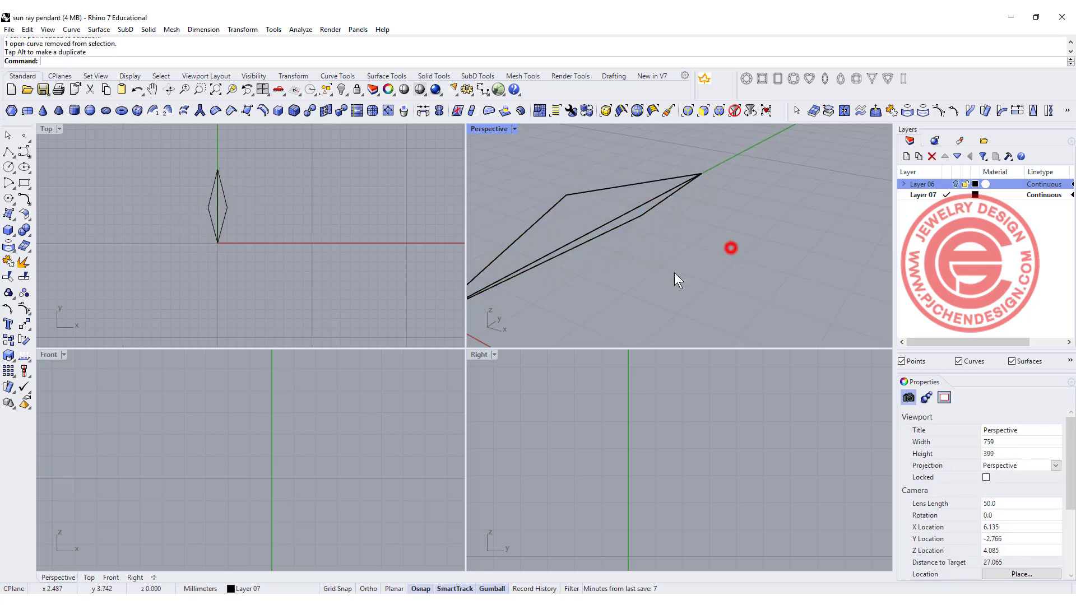
# Loft a surface between the centre line and the right polyline in the maximized Perspective view.
pyautogui.moveTo(674, 273); pyautogui.dragTo(699, 255, button='right')
pyautogui.doubleClick(485, 127)
pyautogui.moveTo(506, 255); pyautogui.dragTo(525, 274, button='right')
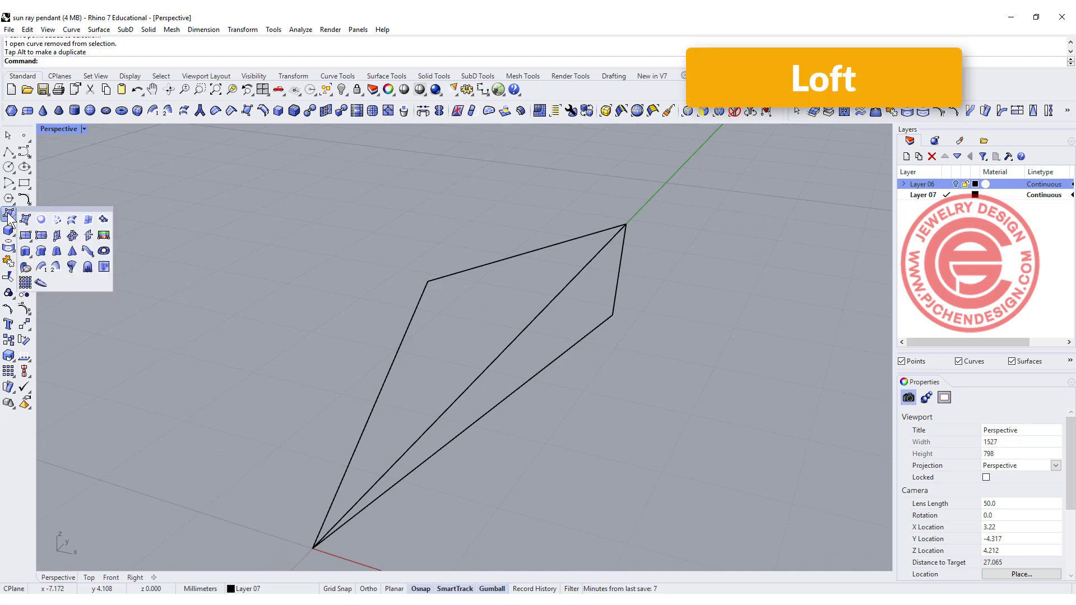
pyautogui.click(67, 221)
pyautogui.click(508, 344)
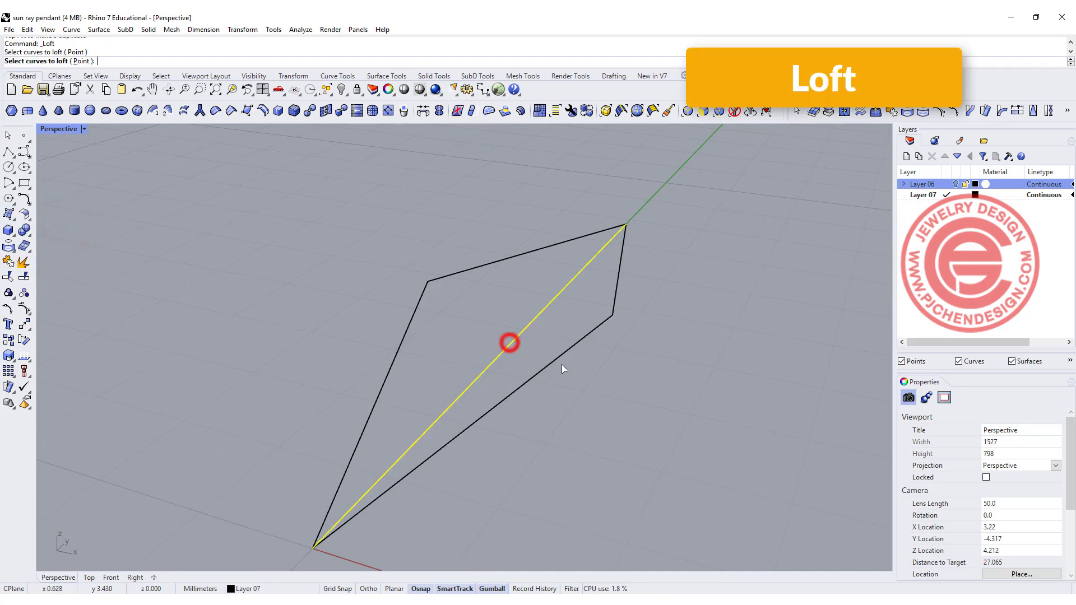
pyautogui.click(564, 355)
pyautogui.rightClick(763, 404)
# Loft a second surface between the centre line and the left polyline.
pyautogui.moveTo(642, 345); pyautogui.dragTo(672, 382, button='right')
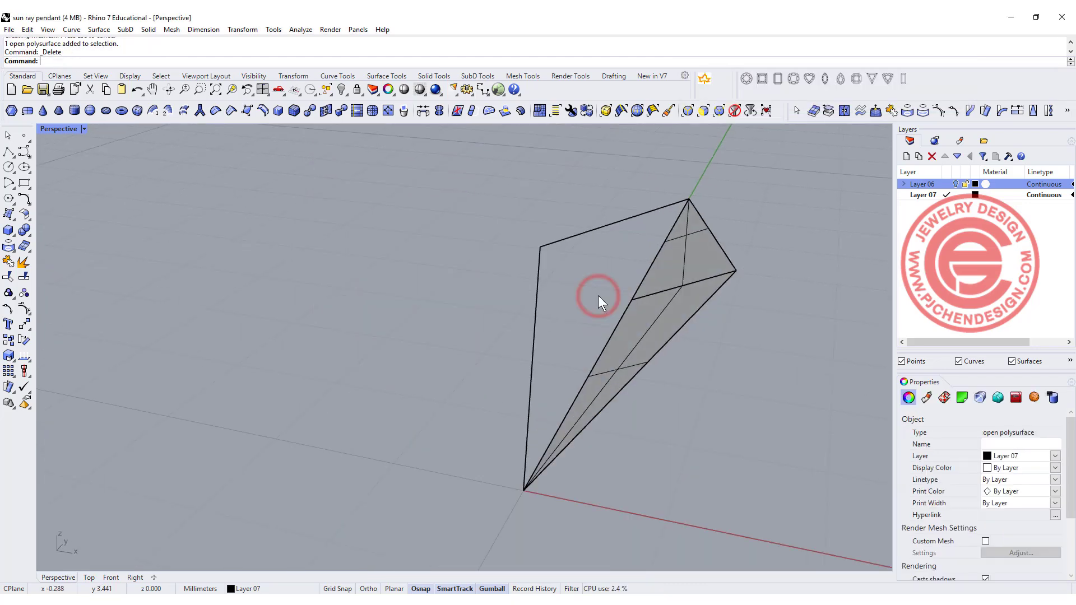
pyautogui.rightClick(601, 295)
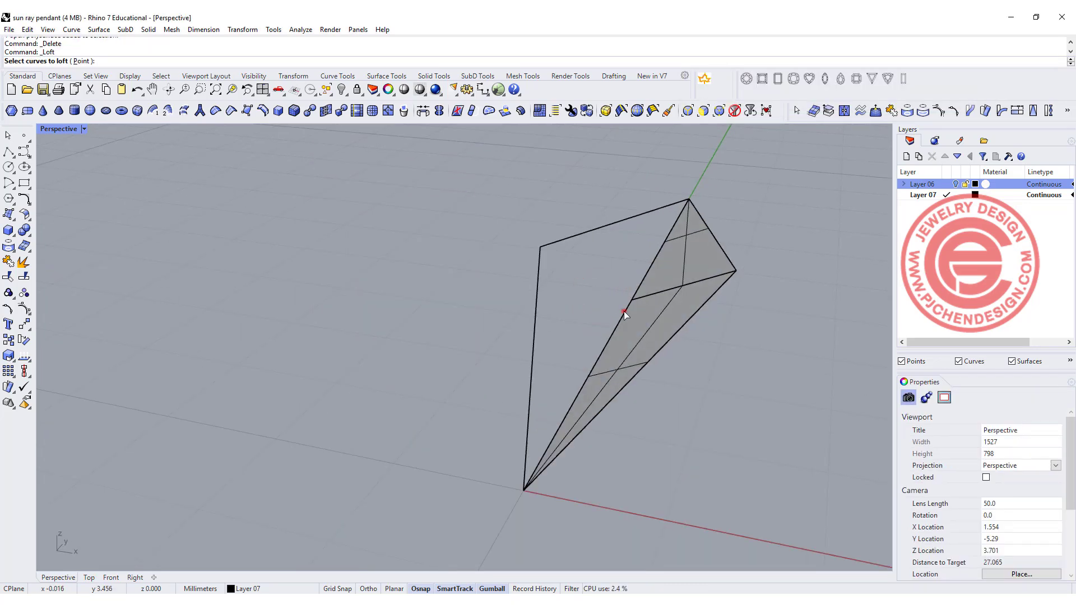
pyautogui.click(624, 311)
pyautogui.click(652, 342)
pyautogui.click(544, 242)
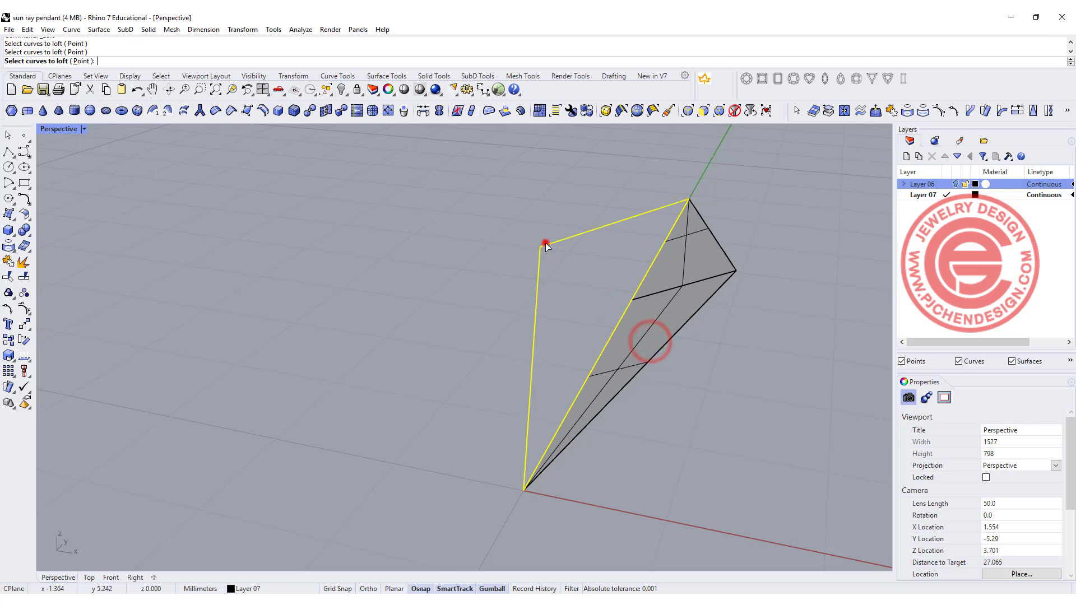
pyautogui.press('Return')
pyautogui.press('Return')
# Join the two lofted surfaces of the ray into one polysurface.
pyautogui.scroll(-5, 577, 243)
pyautogui.moveTo(577, 243); pyautogui.dragTo(620, 304, button='right')
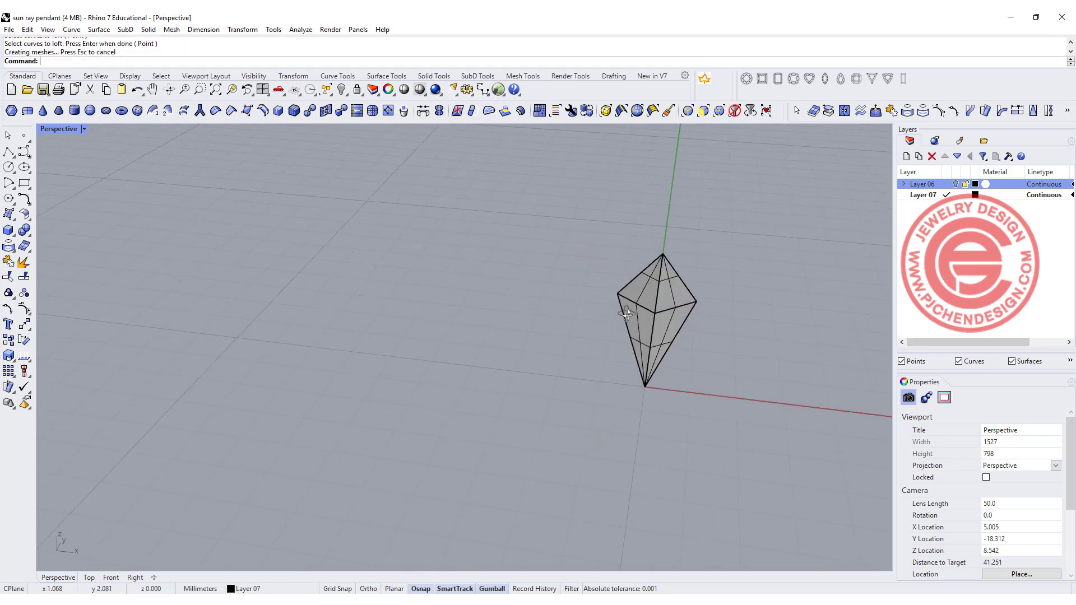
pyautogui.scroll(4, 617, 297)
pyautogui.click(653, 327)
pyautogui.keyDown('shift'); pyautogui.click(687, 328); pyautogui.keyUp('shift')
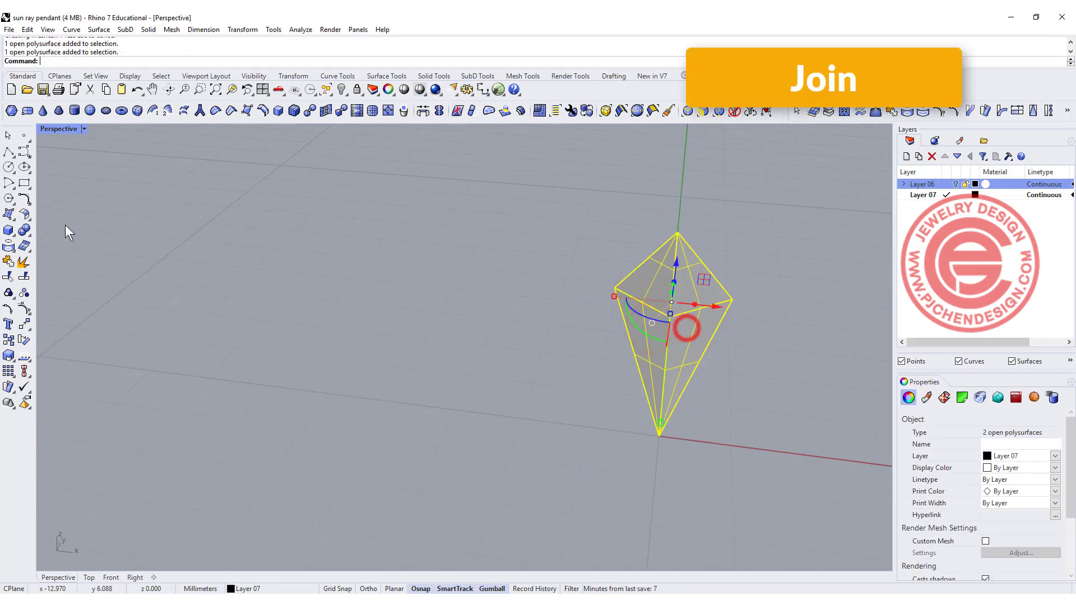
pyautogui.click(8, 262)
# Polar array the joined ray in the Top view around its lower tip at the origin, with 12 items over 360 degrees.
pyautogui.doubleClick(59, 130)
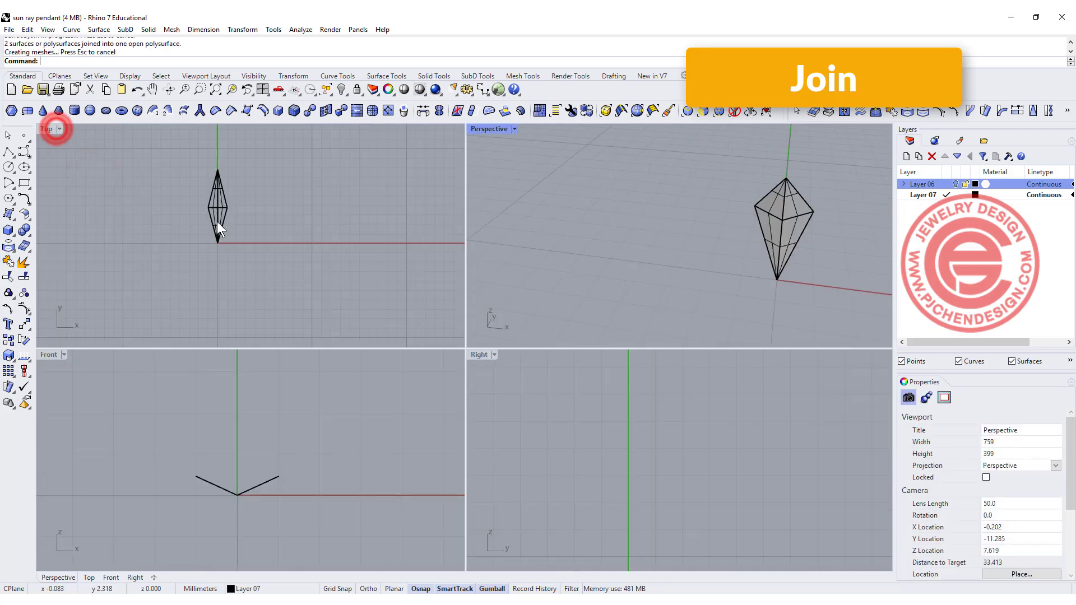
pyautogui.doubleClick(46, 129)
pyautogui.click(404, 307)
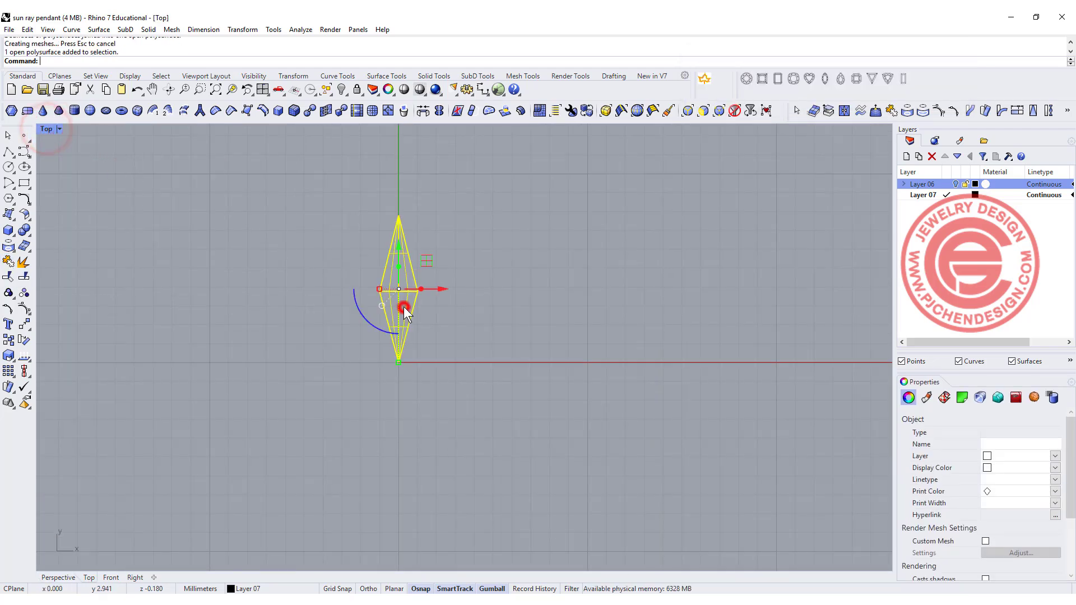
pyautogui.click(9, 372)
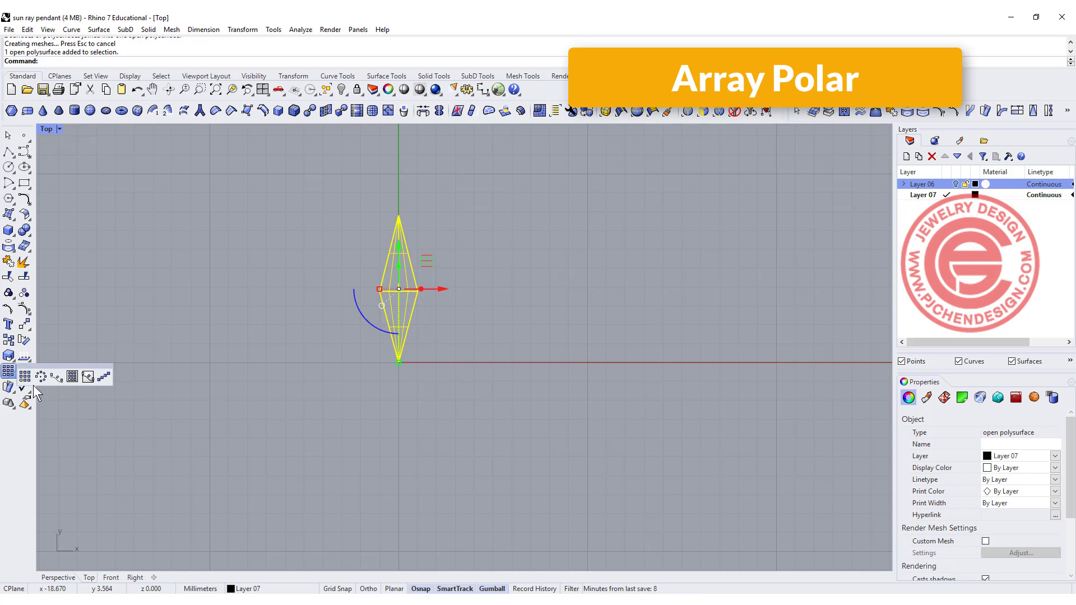
pyautogui.click(398, 363)
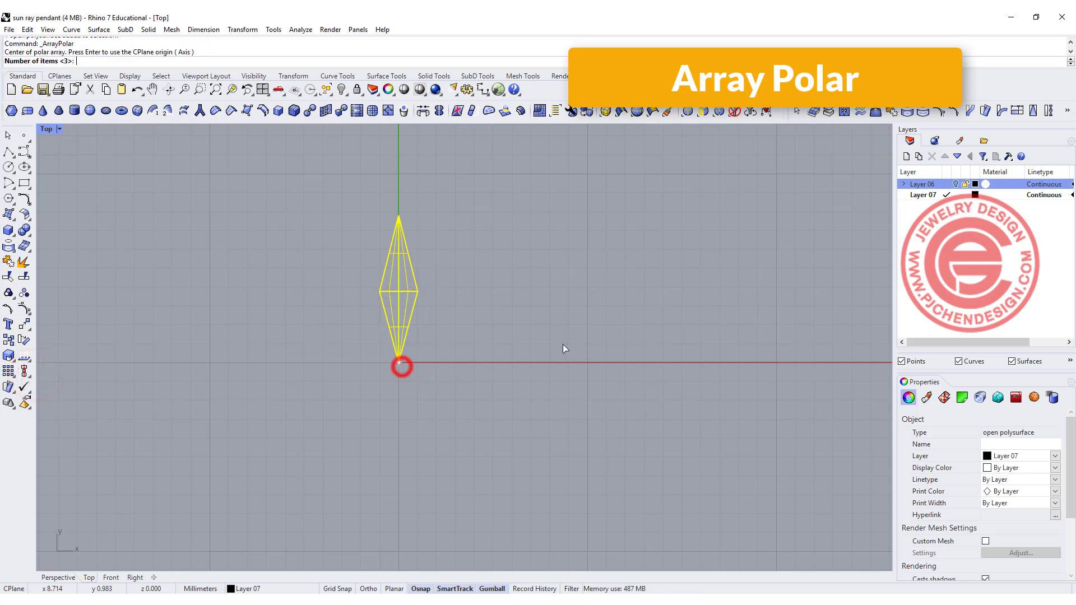
pyautogui.write('12')
pyautogui.press('Return')
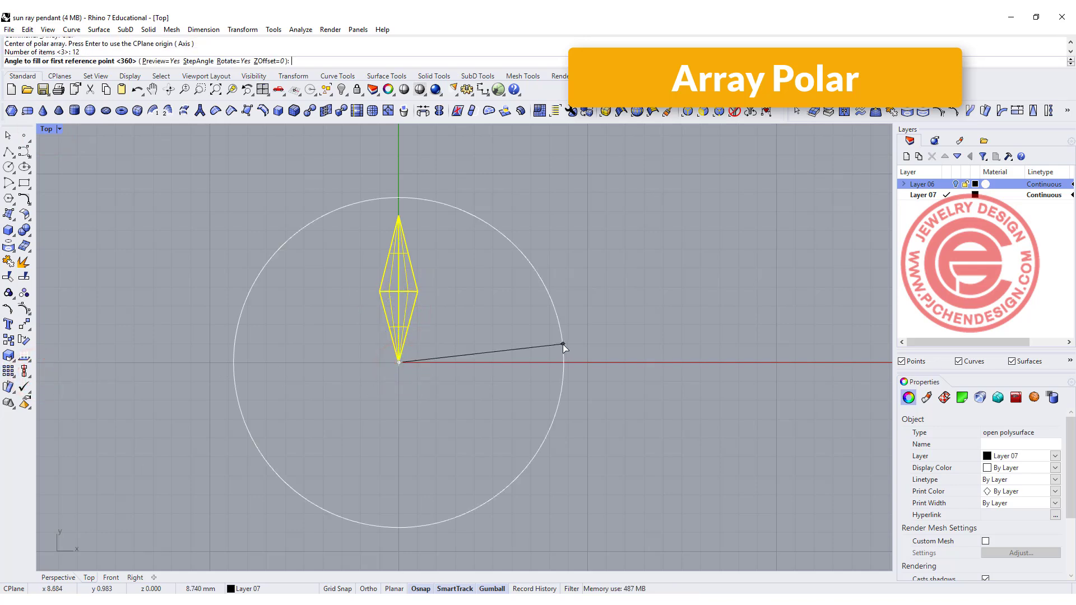
pyautogui.press('Return')
pyautogui.press('Return')
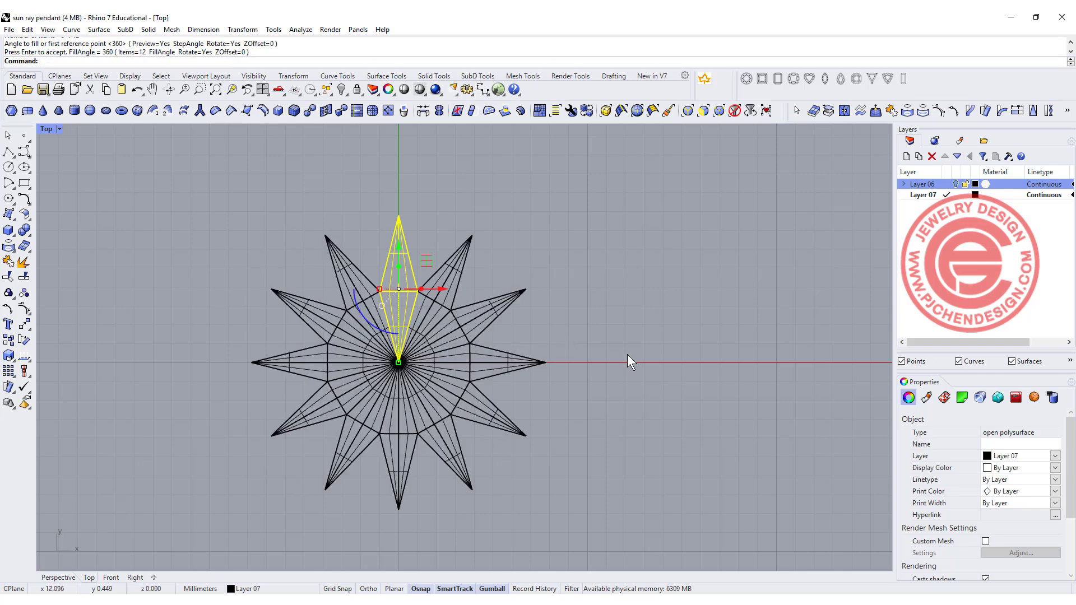
pyautogui.click(608, 260)
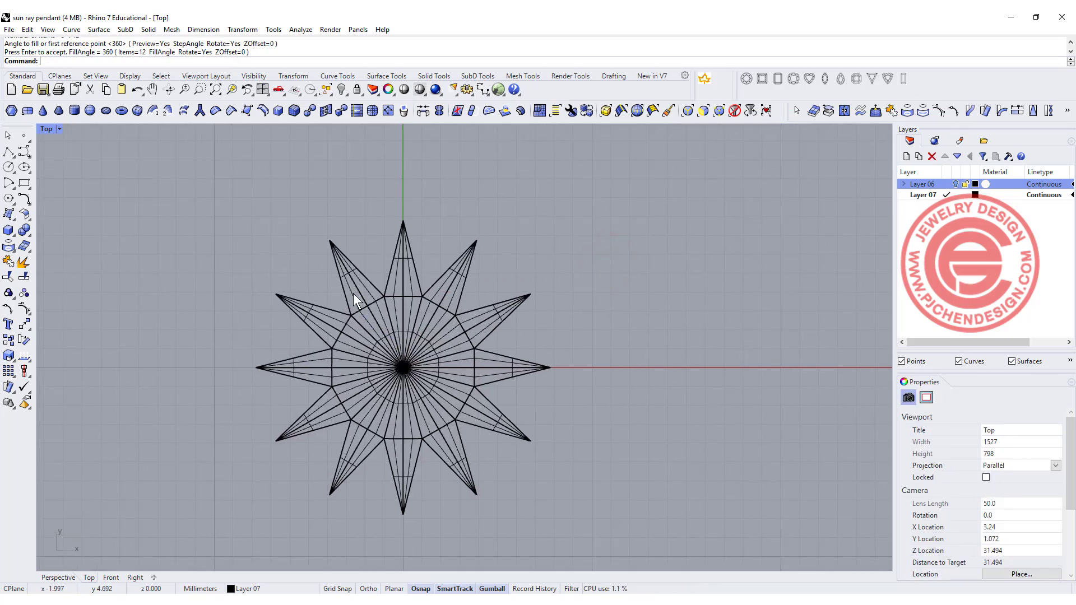
# Draw a polyline in the Perspective view from one ray's tip through the shared inner corner to the neighbouring ray's tip, snapping to endpoints.
pyautogui.doubleClick(46, 128)
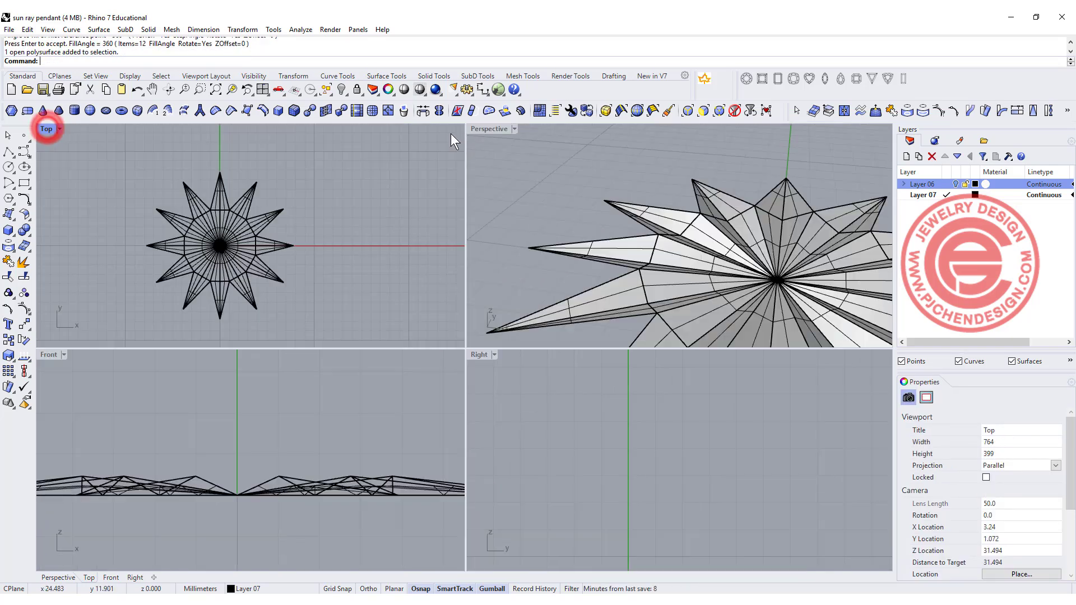
pyautogui.doubleClick(483, 128)
pyautogui.scroll(-3, 751, 317)
pyautogui.moveTo(751, 317); pyautogui.dragTo(697, 318, button='right')
pyautogui.scroll(2, 539, 378)
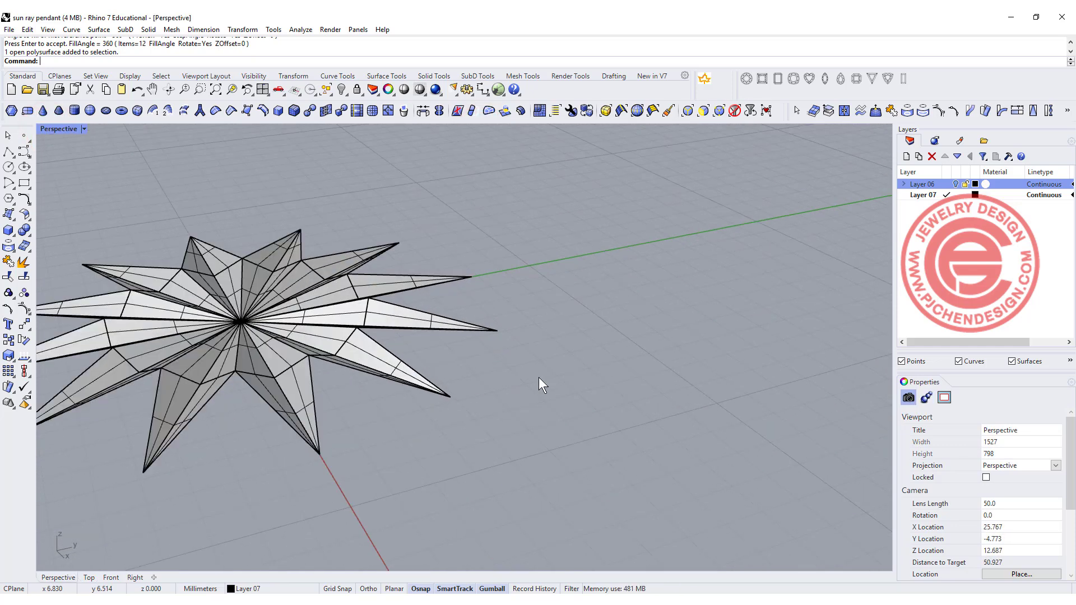
pyautogui.moveTo(510, 375)
pyautogui.mouseDown(button='right')
pyautogui.moveTo(491, 448)
pyautogui.moveTo(513, 390)
pyautogui.mouseUp(button='right')
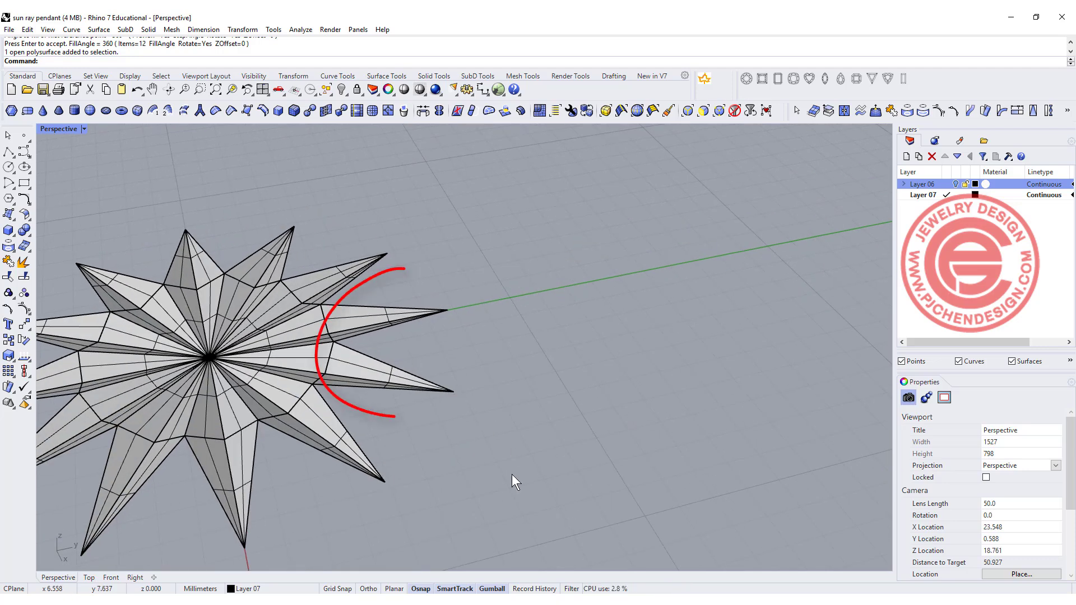
pyautogui.moveTo(452, 458); pyautogui.dragTo(335, 372, button='right')
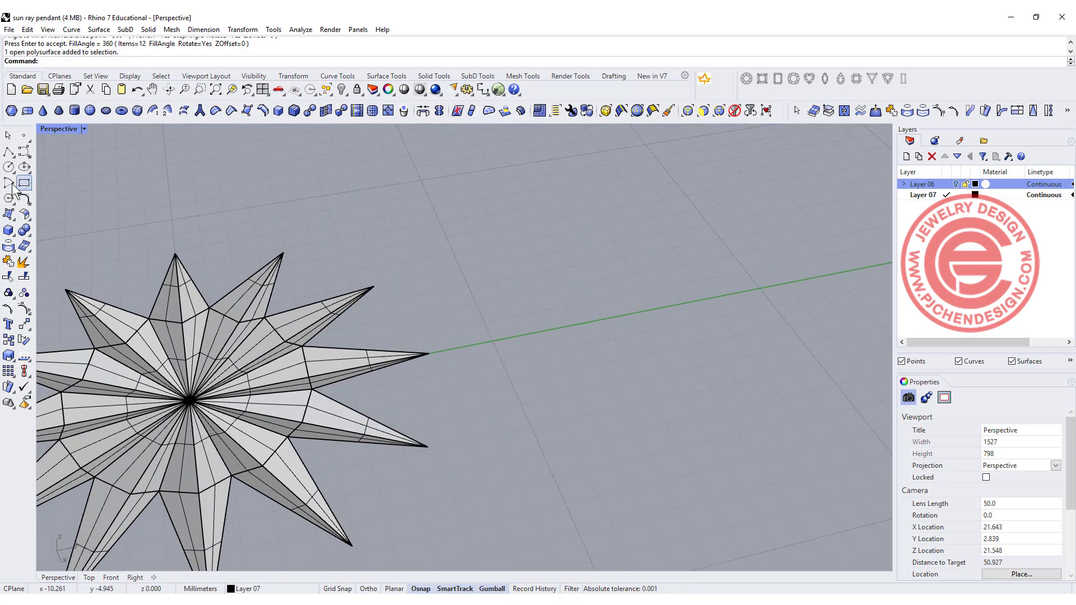
pyautogui.click(8, 151)
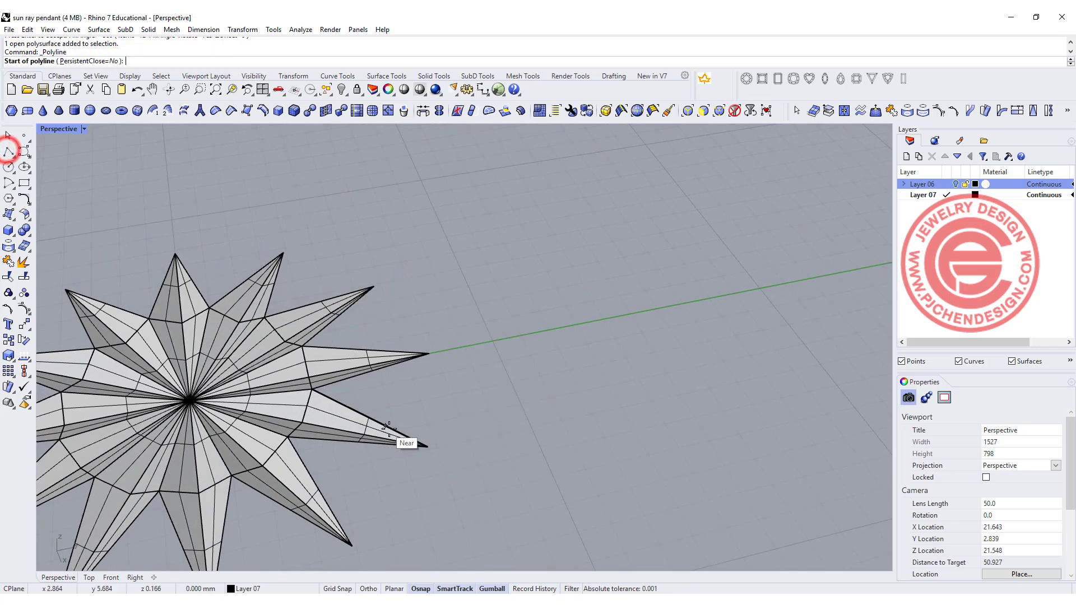
pyautogui.click(428, 447)
pyautogui.click(312, 389)
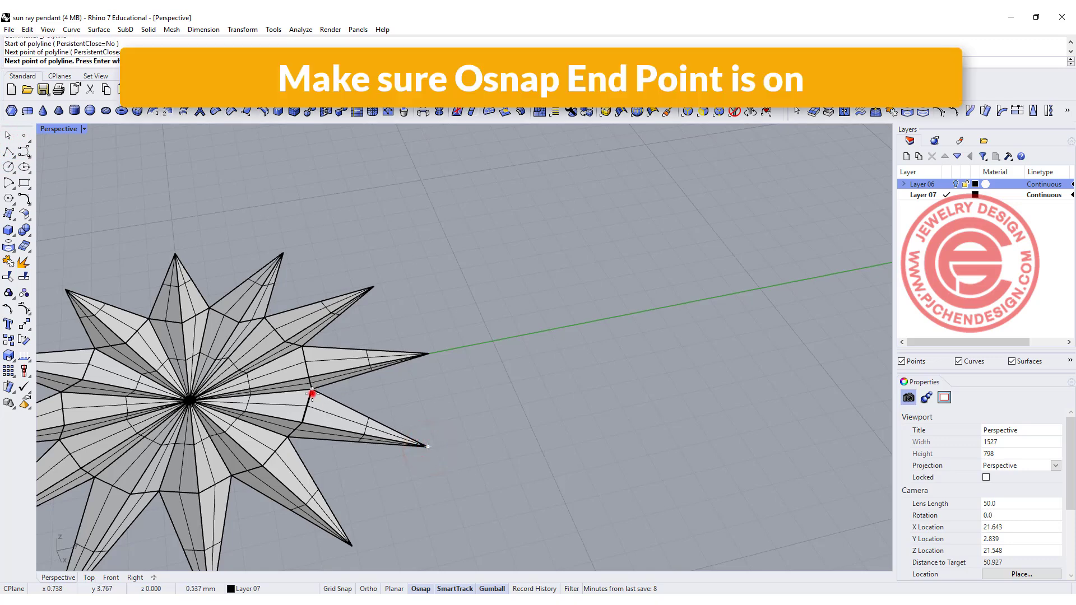
pyautogui.click(431, 354)
pyautogui.press('Return')
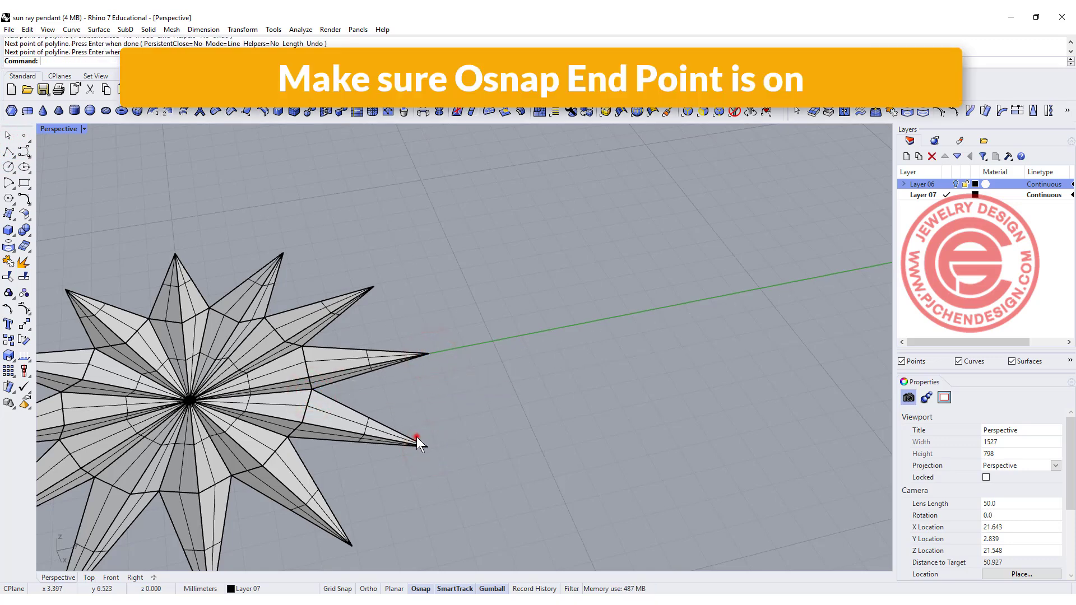
# Set the display color of the new V-shaped polyline between the two rays to Red.
pyautogui.click(416, 439)
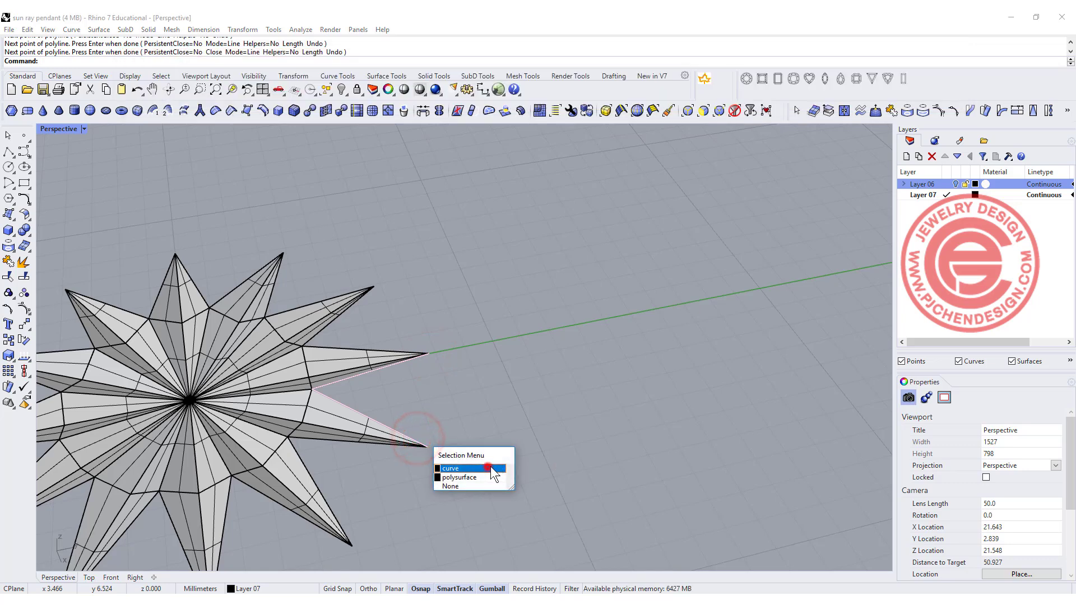
pyautogui.click(487, 466)
pyautogui.click(1055, 468)
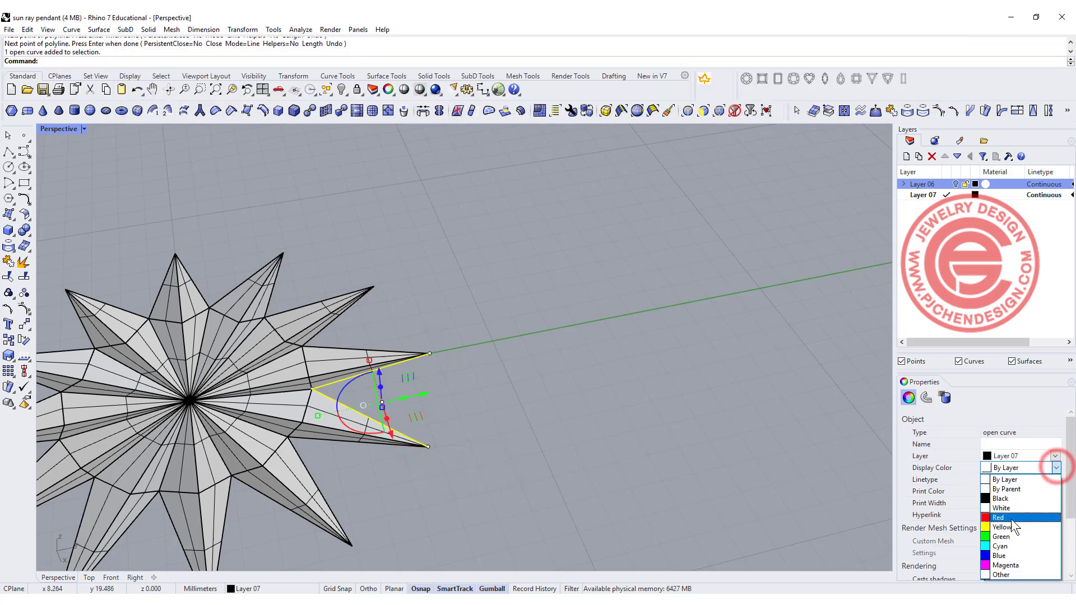
pyautogui.click(1011, 519)
pyautogui.click(639, 409)
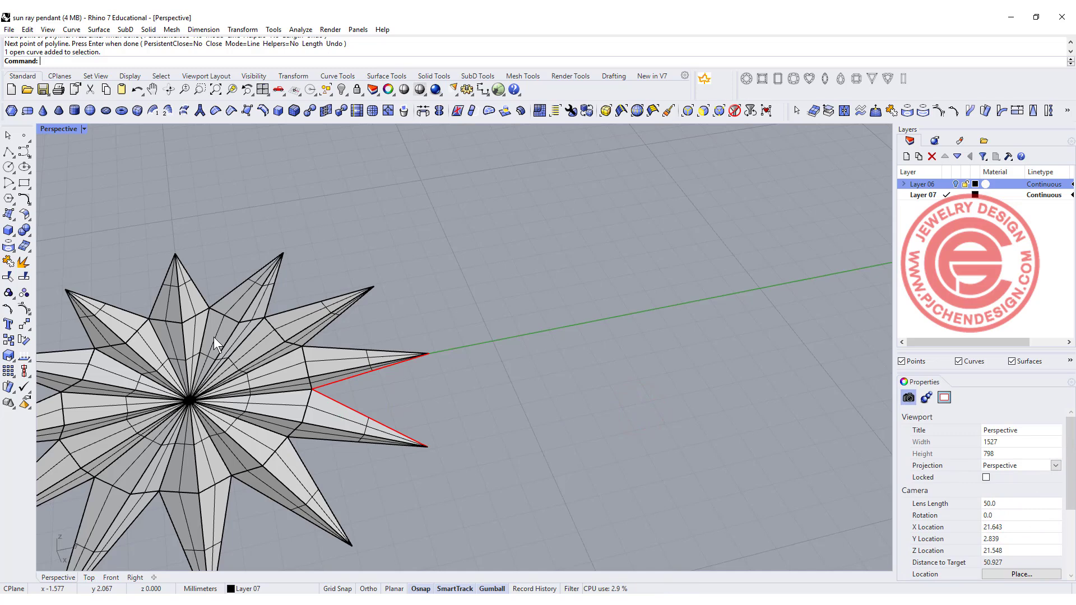
# Mirror the red polyline across the line joining the two ray tips, keeping the original, to form a diamond outline.
pyautogui.click(25, 326)
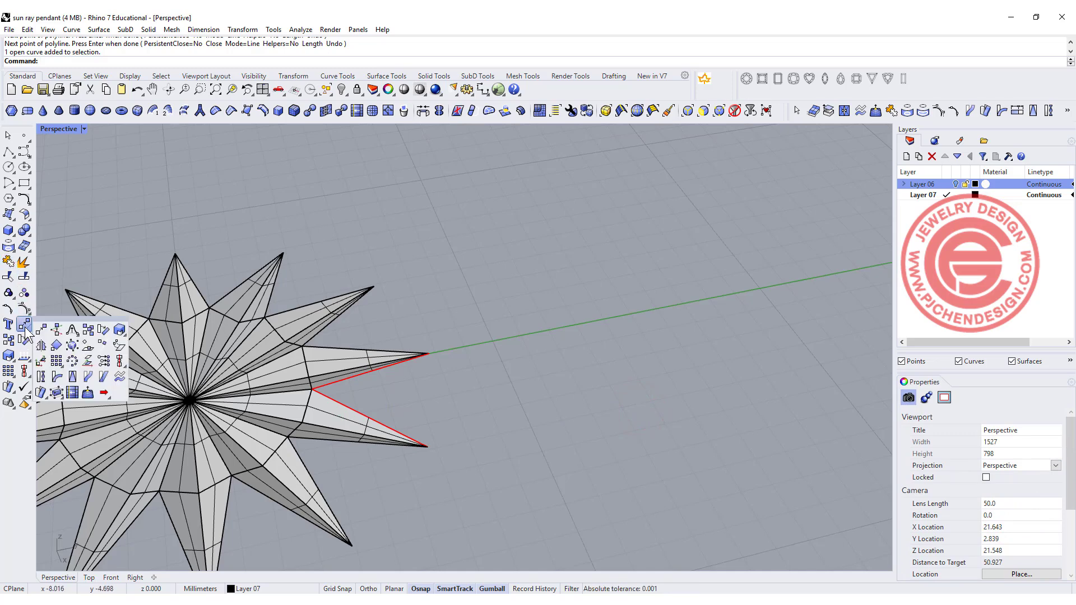
pyautogui.click(119, 331)
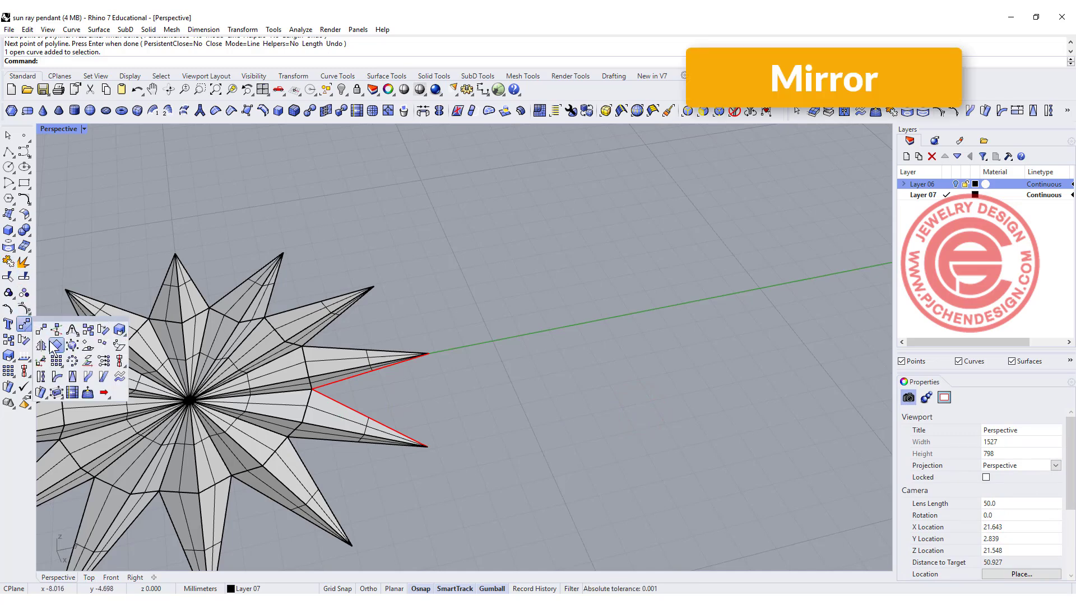
pyautogui.click(439, 446)
pyautogui.click(455, 470)
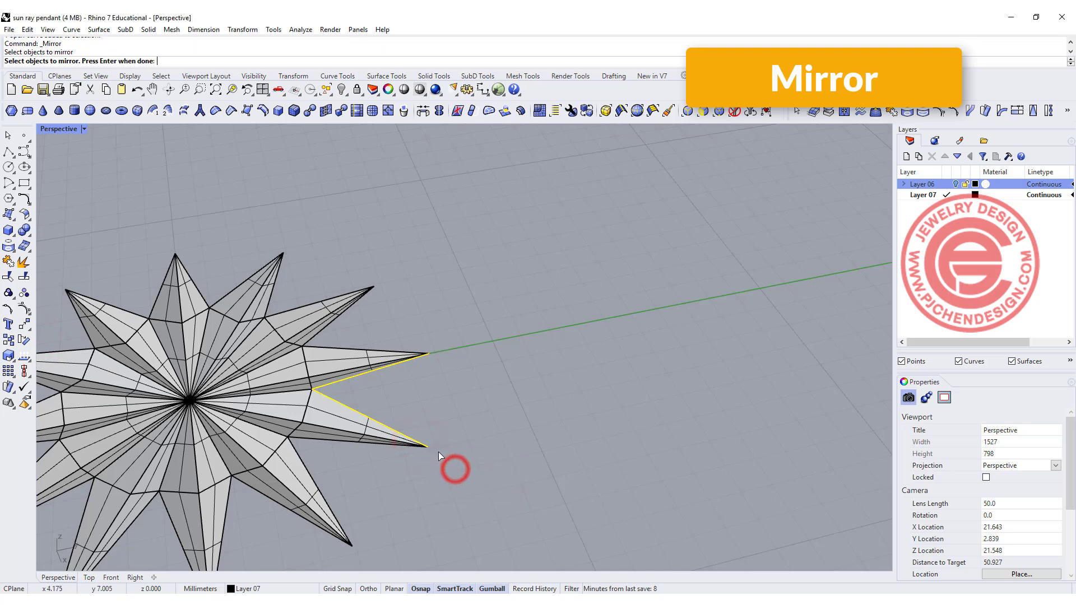
pyautogui.rightClick(436, 451)
pyautogui.click(430, 447)
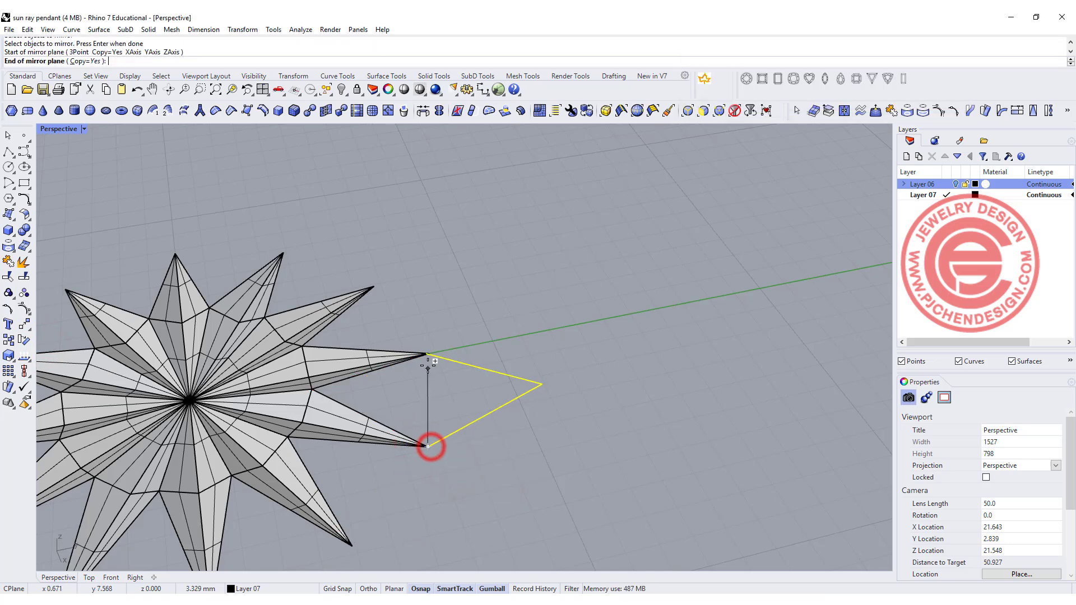
pyautogui.click(427, 347)
# Draw a centre line through the red diamond from the inner corner between the rays to the outer corner.
pyautogui.click(8, 151)
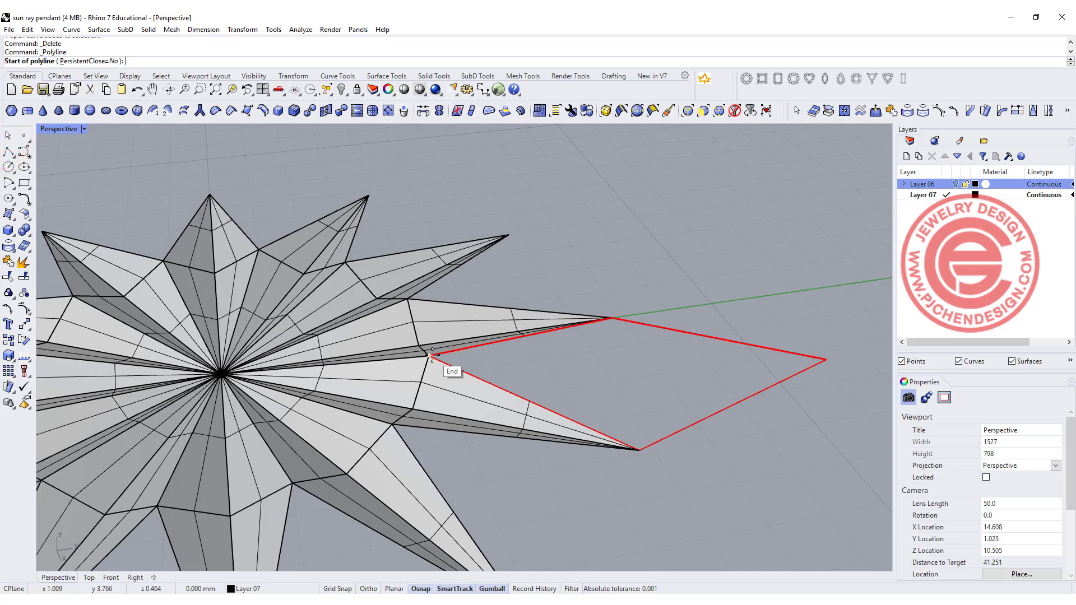
pyautogui.click(432, 354)
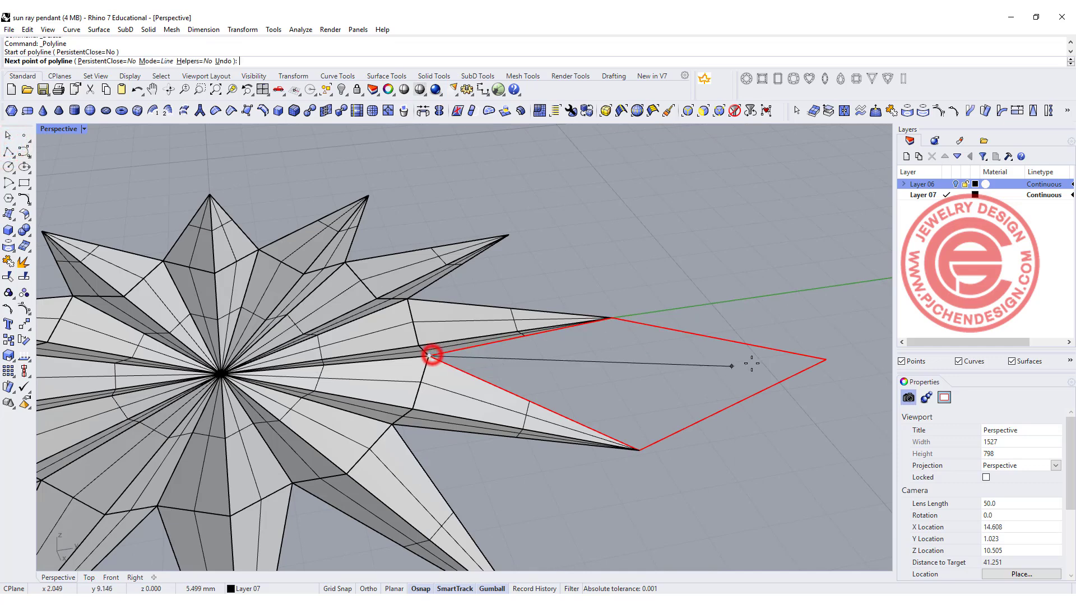
pyautogui.click(827, 360)
pyautogui.rightClick(650, 385)
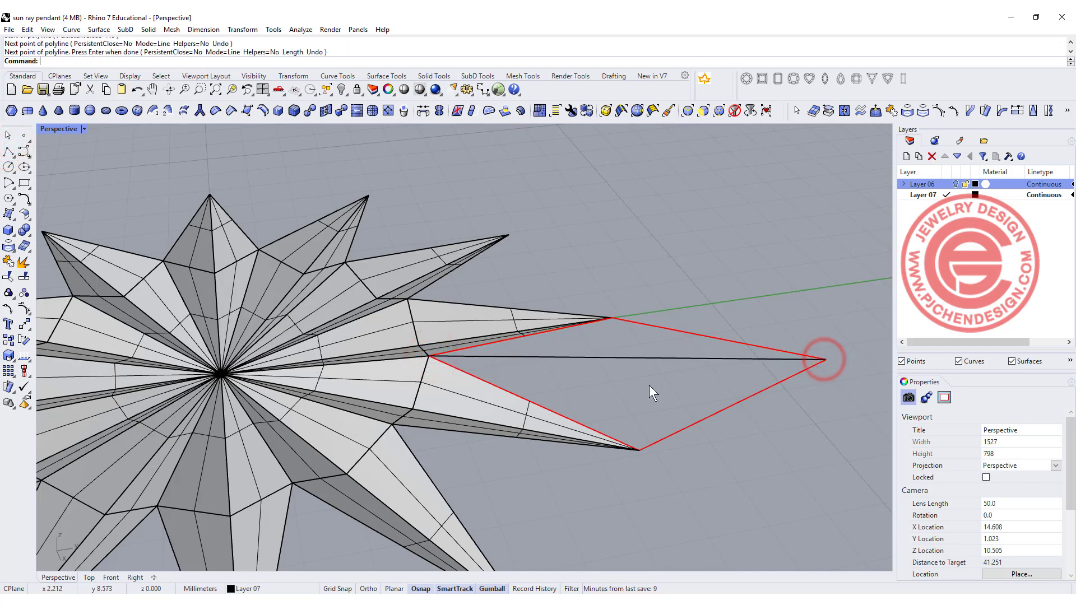
# Loft a surface between the diamond's centre line and the red polyline on its near side, using the Normal style without simplifying.
pyautogui.scroll(-2, 657, 402)
pyautogui.moveTo(658, 401); pyautogui.dragTo(604, 372, button='right')
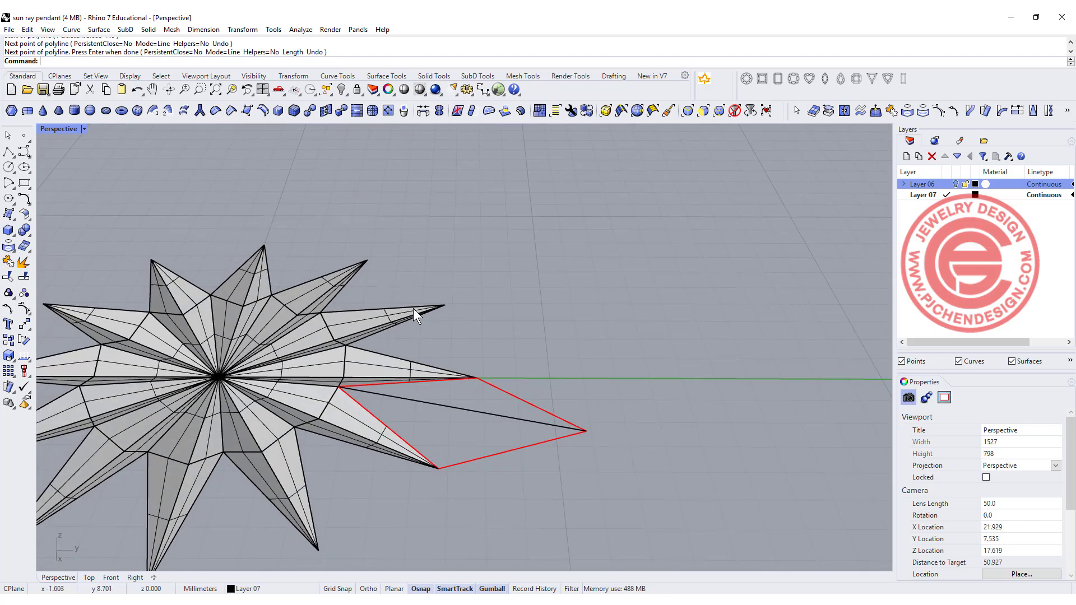
pyautogui.click(8, 214)
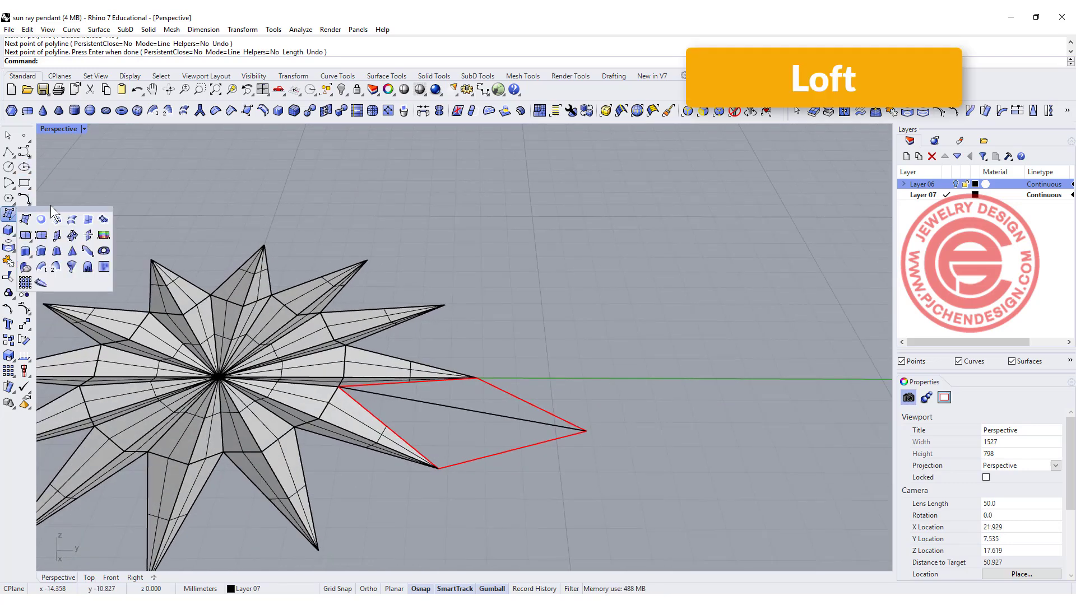
pyautogui.click(72, 220)
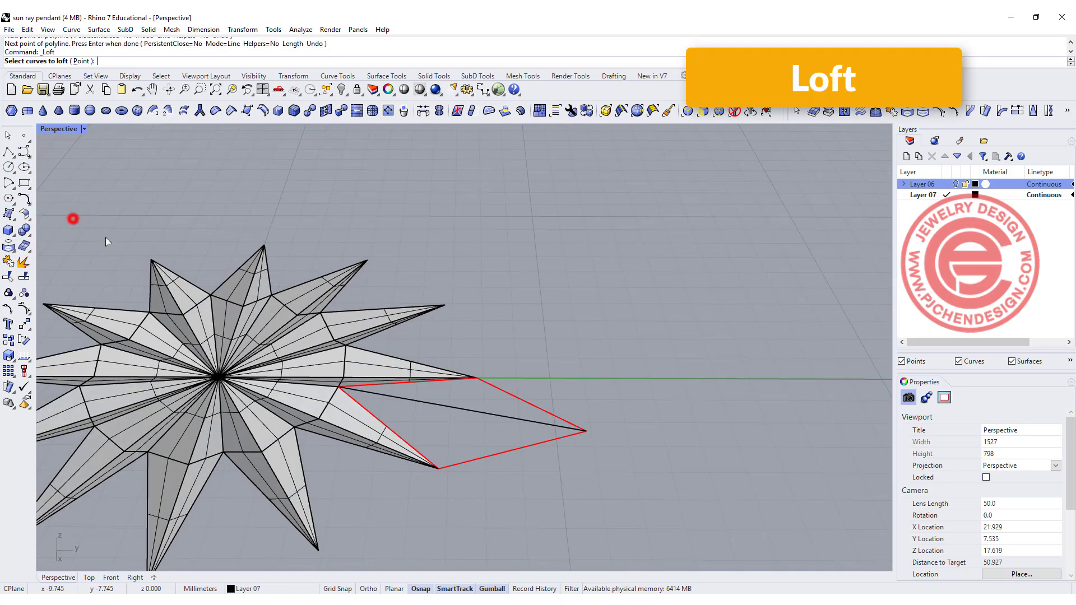
pyautogui.click(517, 418)
pyautogui.click(498, 452)
pyautogui.press('Return')
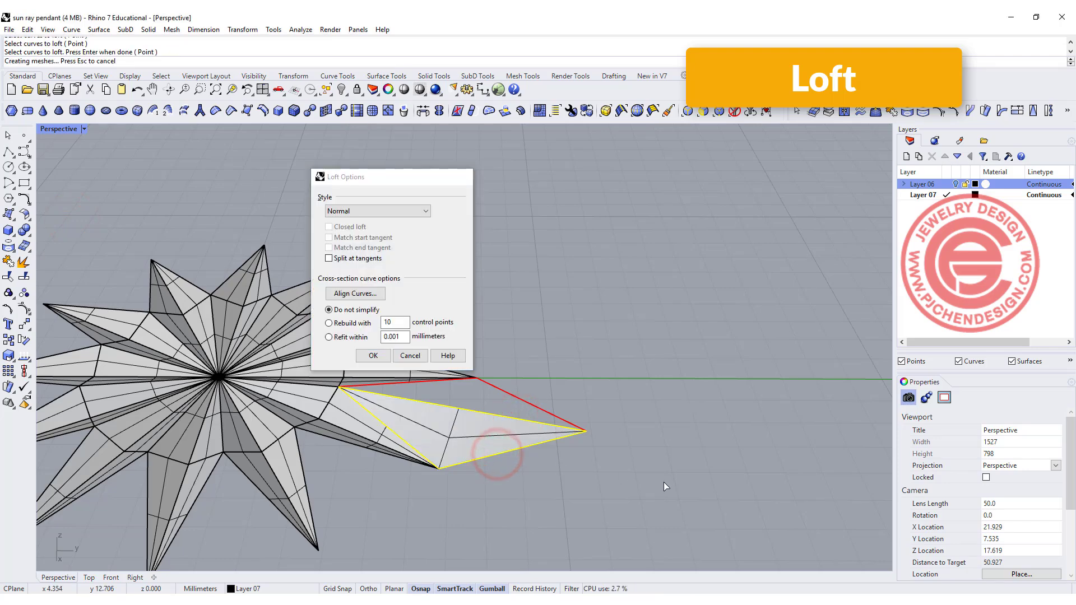
pyautogui.press('Return')
# Loft a second surface between the diamond's centre line and the red polyline on its far side, using the Normal style.
pyautogui.press('Return')
pyautogui.click(494, 414)
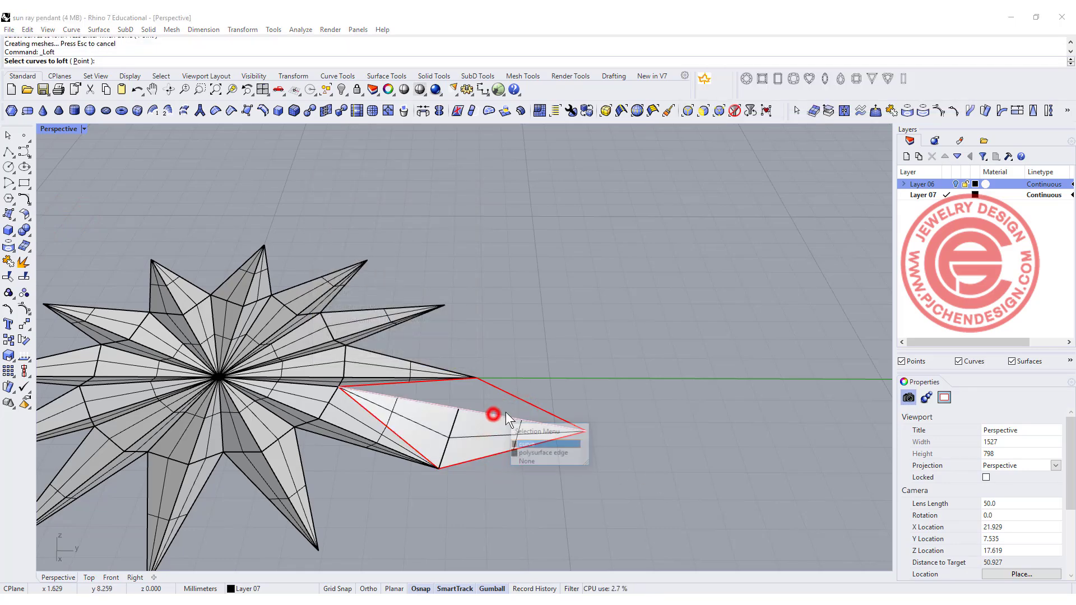
pyautogui.click(549, 444)
pyautogui.click(547, 408)
pyautogui.press('Return')
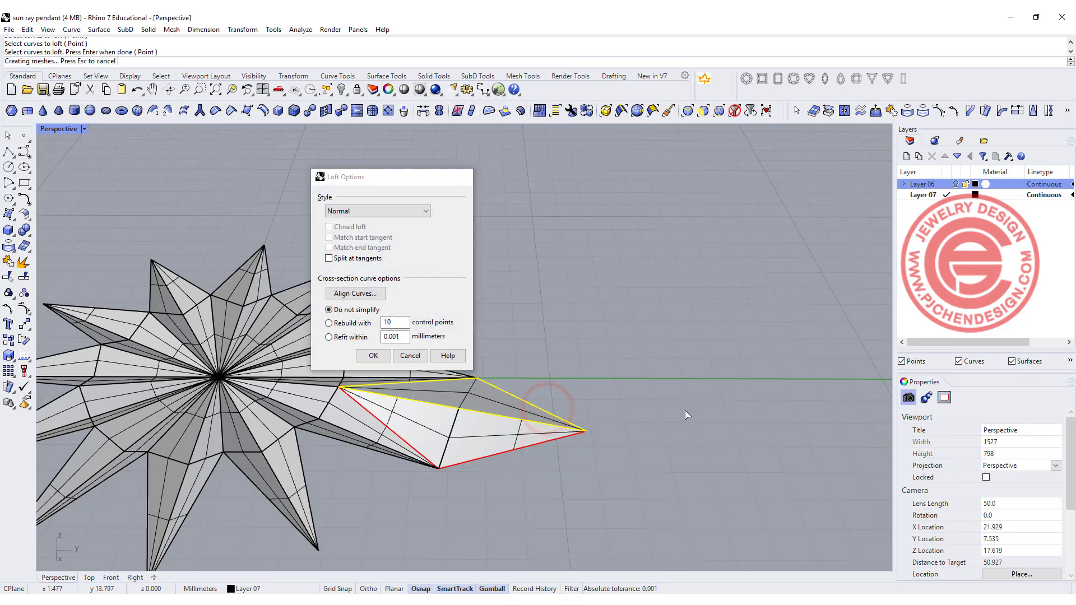
pyautogui.press('Return')
# Join the two new lofted surfaces between the rays into one polysurface.
pyautogui.click(474, 443)
pyautogui.click(500, 403)
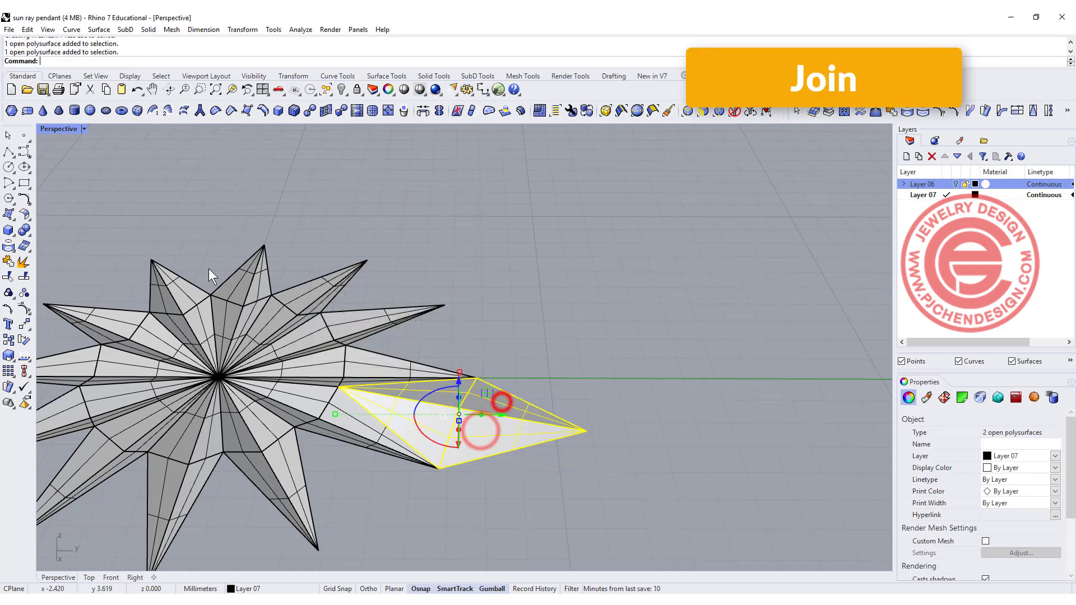
pyautogui.click(9, 292)
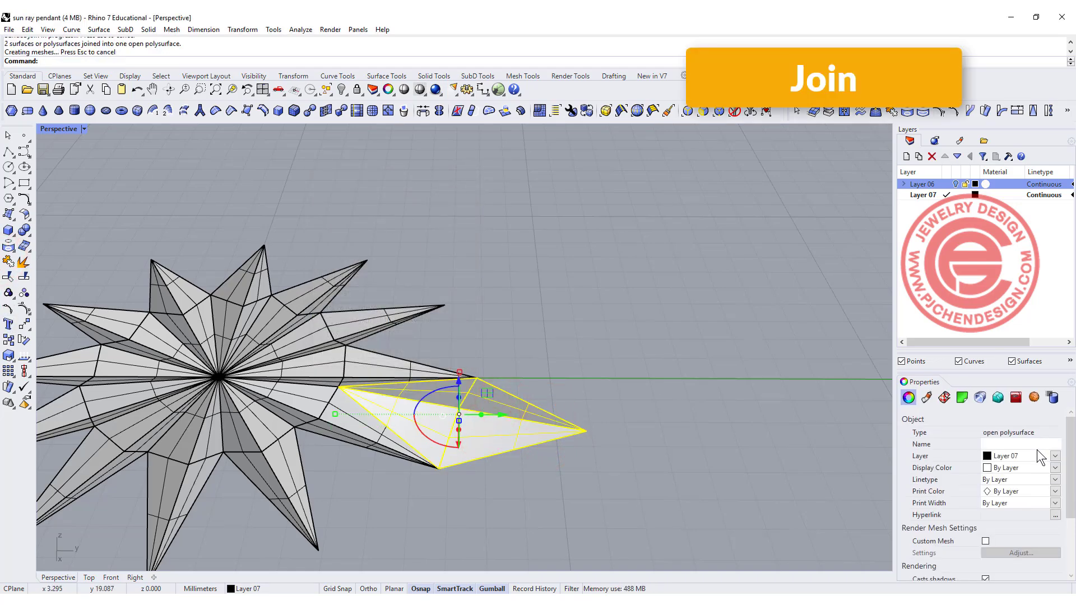
# Set the display colour of the joined polysurface between the rays to Red.
pyautogui.click(1055, 468)
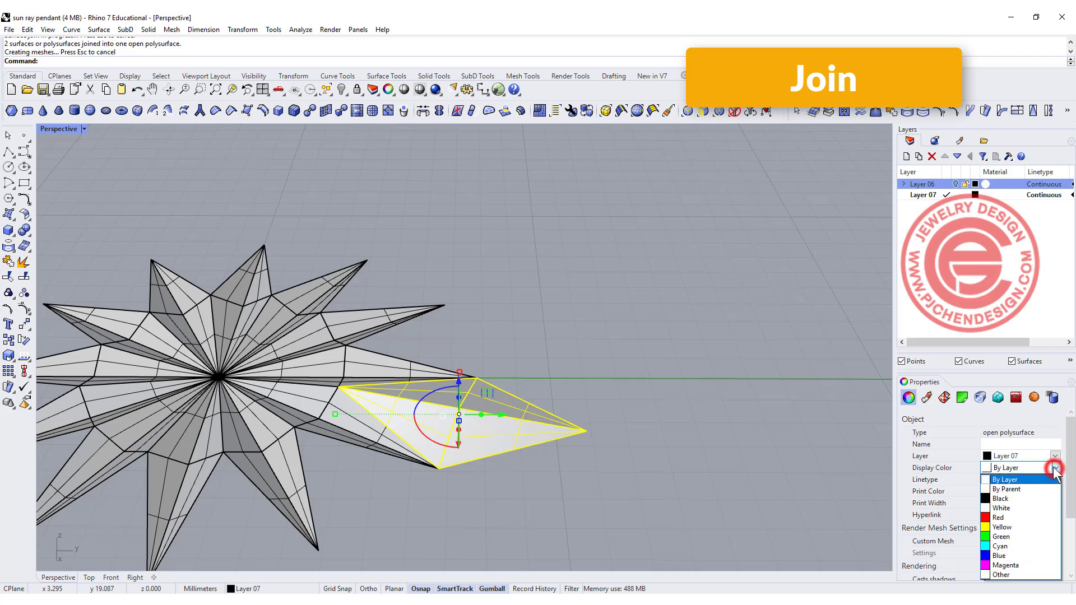
pyautogui.click(1021, 519)
pyautogui.click(711, 395)
pyautogui.scroll(-6, 575, 308)
pyautogui.moveTo(575, 308); pyautogui.dragTo(735, 473, button='right')
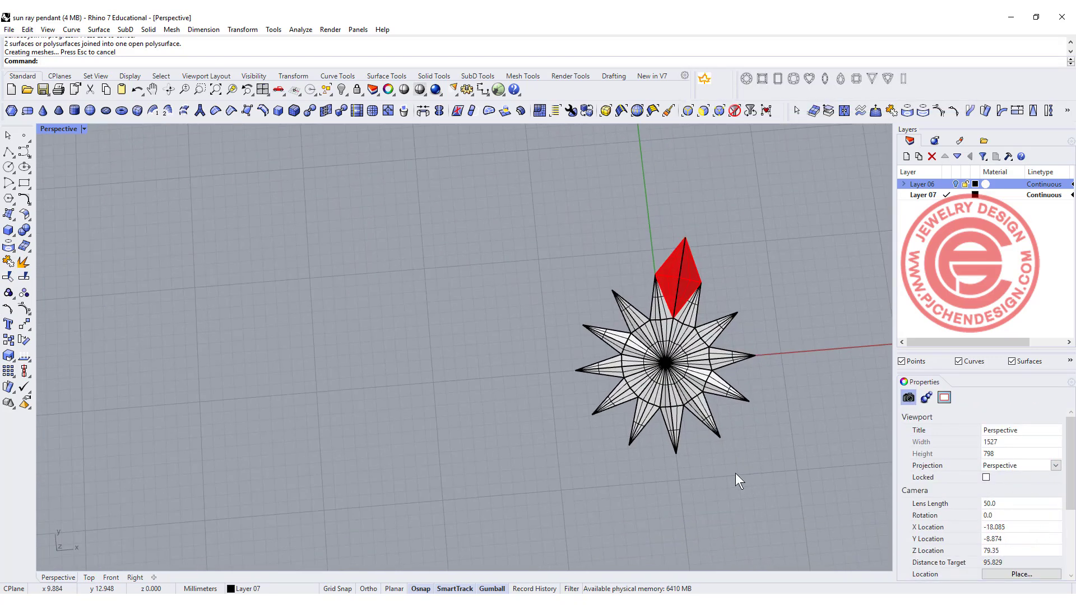
# Polar array the red polysurface around the origin with 12 items filling 360 degrees, working in the Top view.
pyautogui.doubleClick(60, 128)
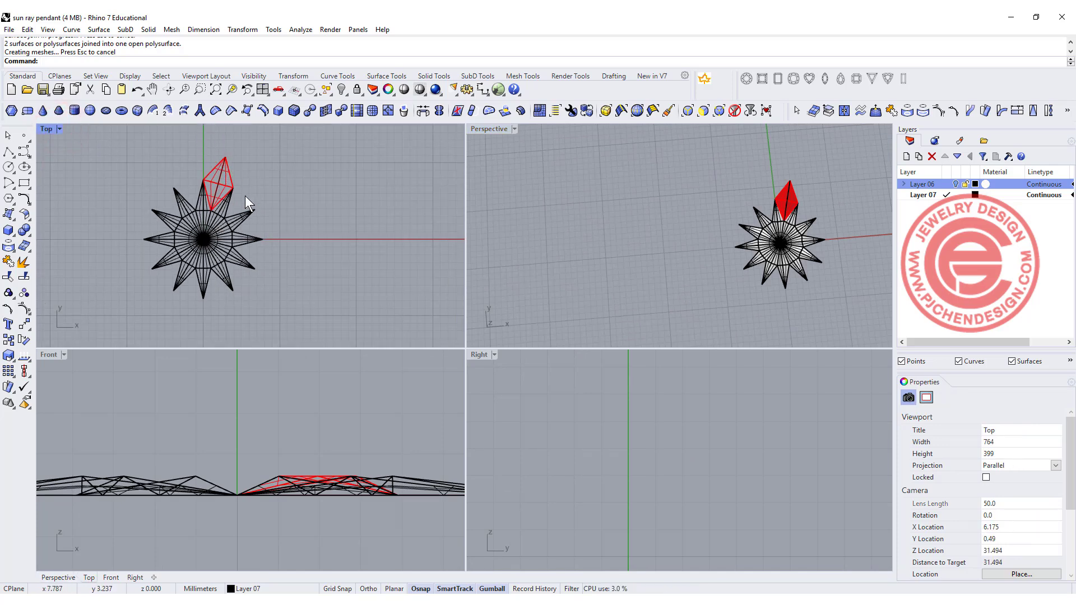
pyautogui.click(226, 182)
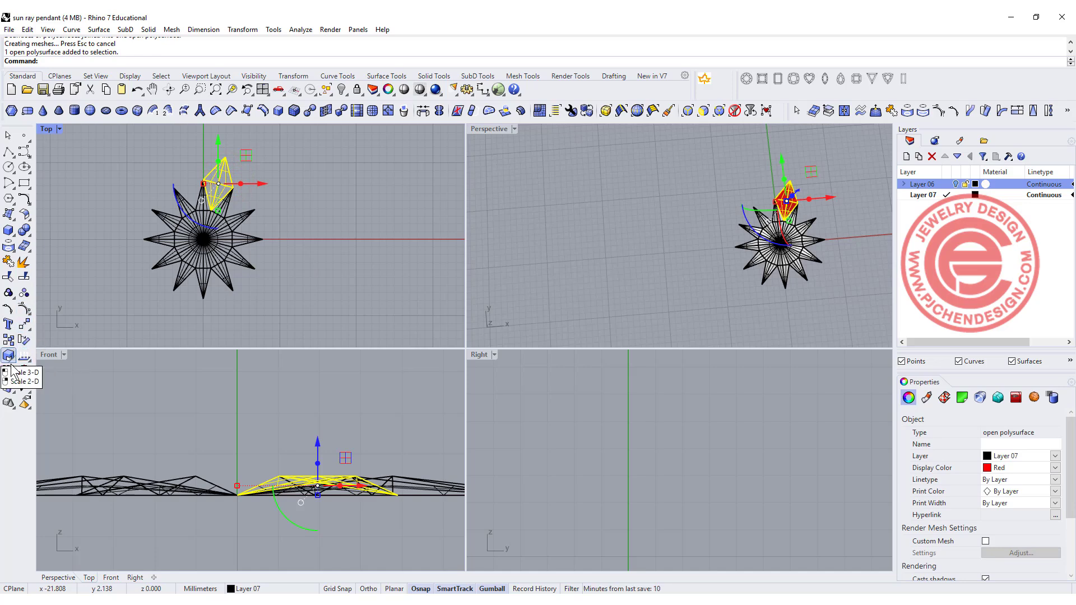
pyautogui.click(10, 373)
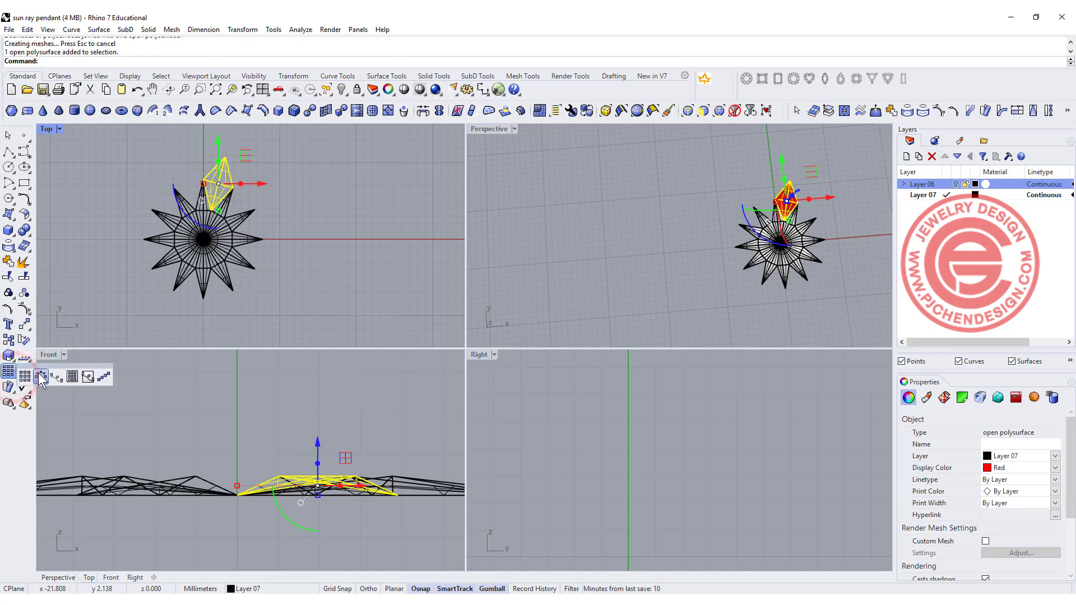
pyautogui.click(41, 376)
pyautogui.write('0')
pyautogui.press('Return')
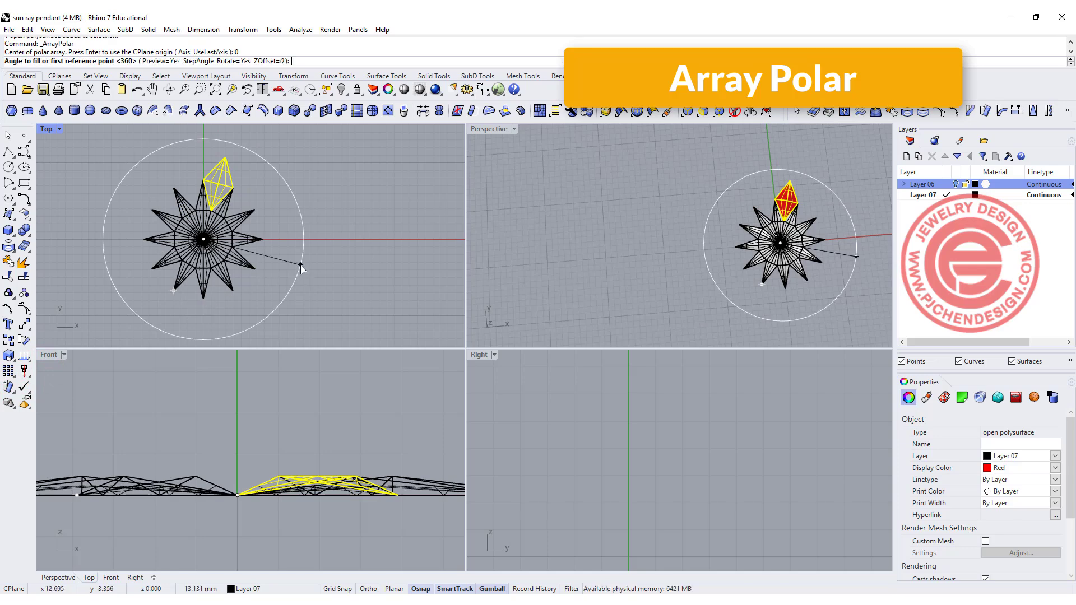
pyautogui.press('Return')
pyautogui.press('Return')
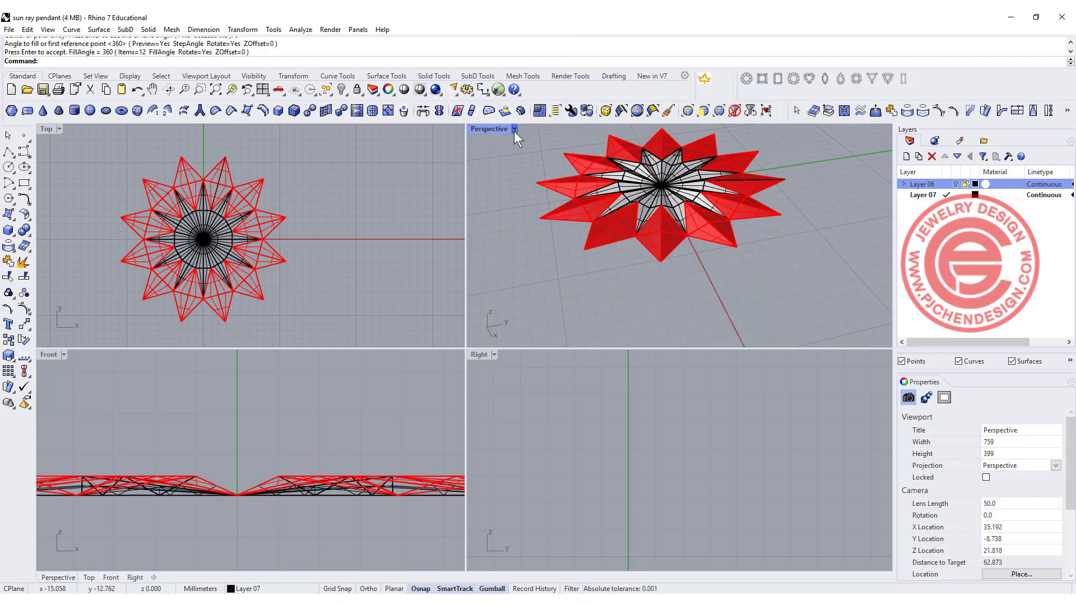
# Preview the arrayed rays in Rendered display mode, then restore Ghosted mode and examine the pendant from several angles.
pyautogui.click(515, 129)
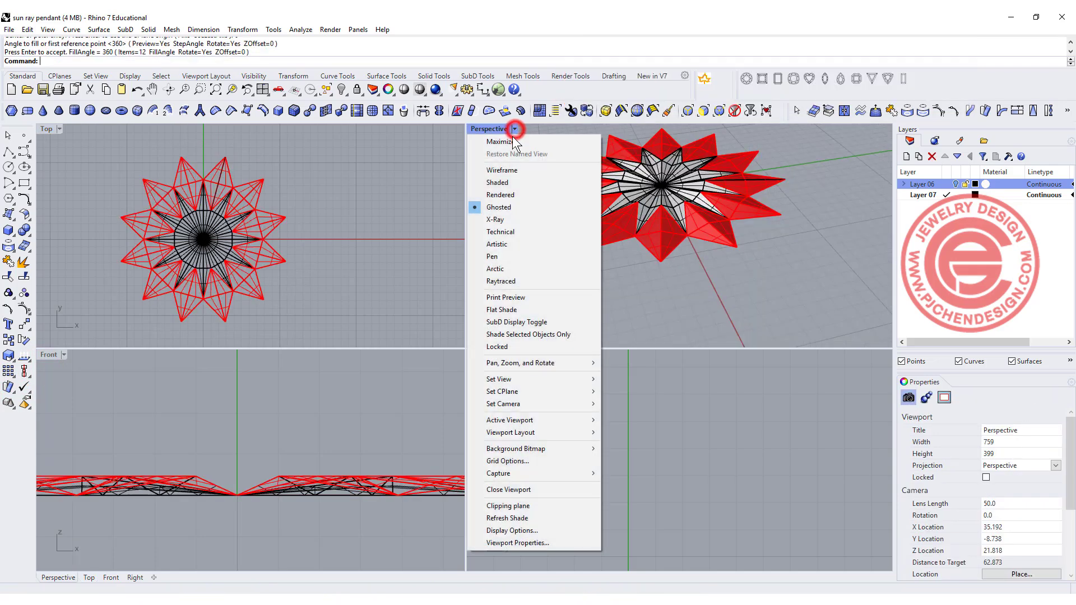
pyautogui.click(507, 195)
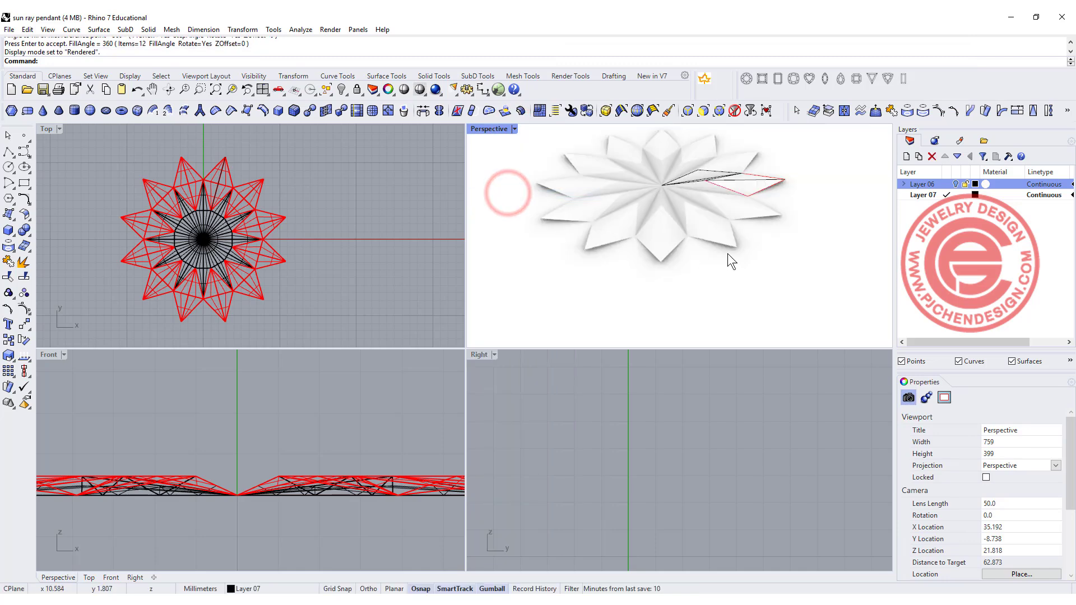
pyautogui.moveTo(728, 253); pyautogui.dragTo(725, 275, button='right')
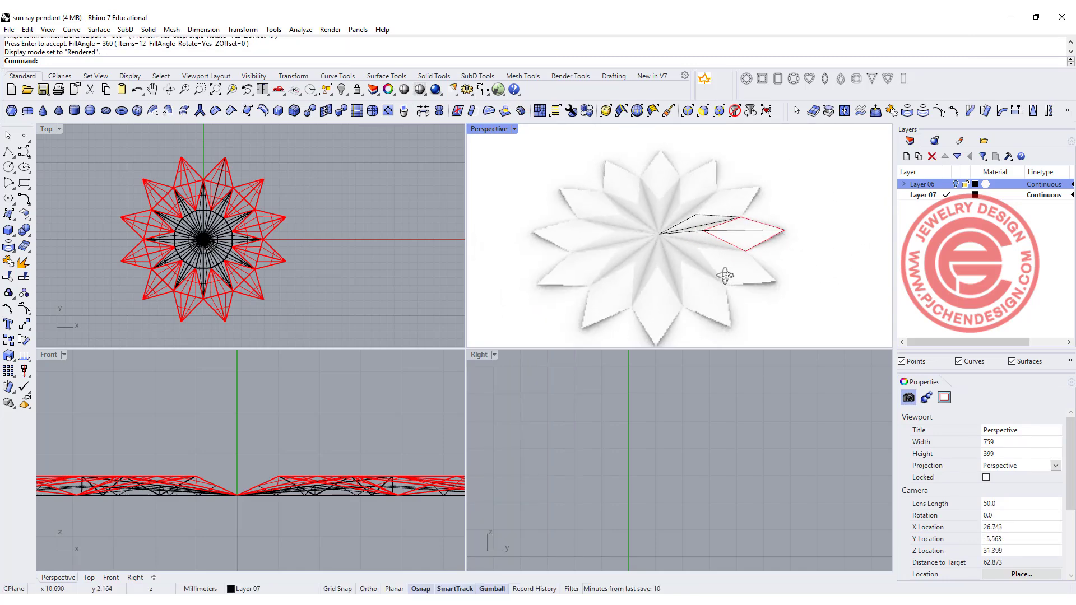
pyautogui.click(514, 129)
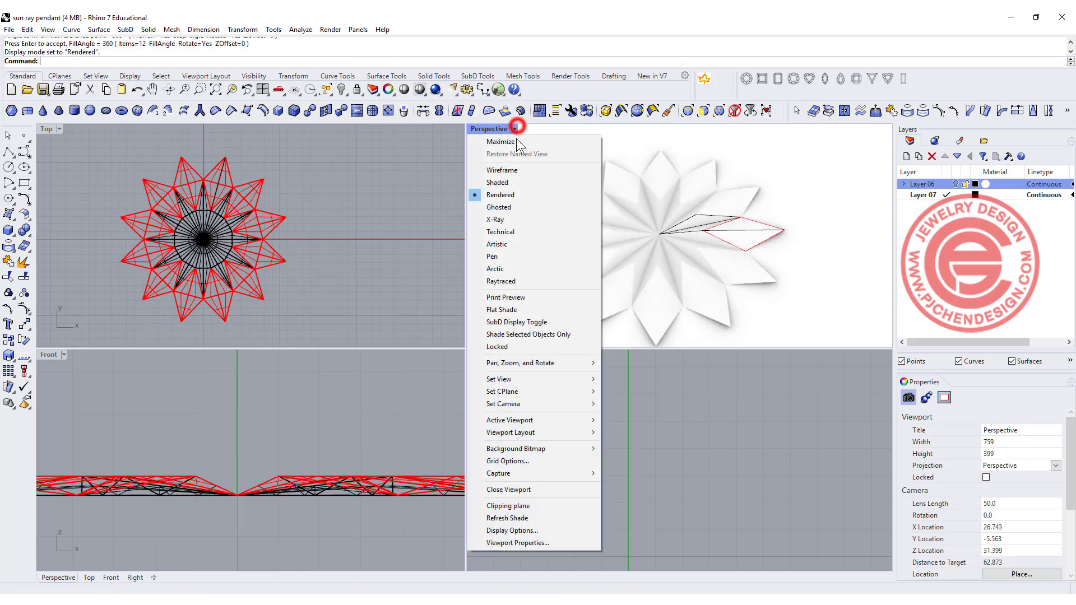
pyautogui.click(505, 202)
pyautogui.scroll(2, 240, 180)
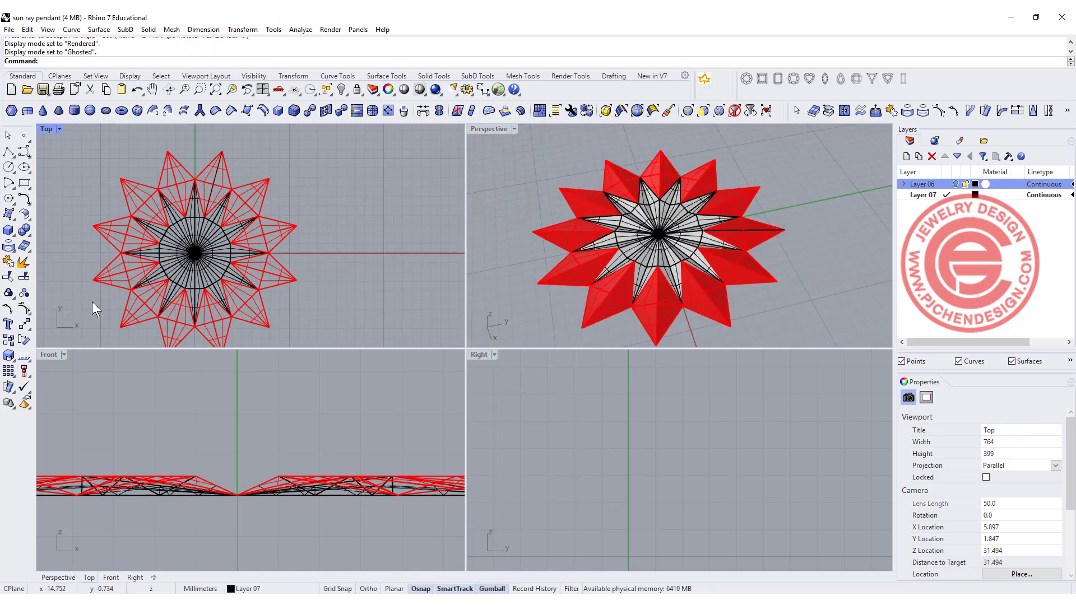
pyautogui.scroll(-2, 290, 233)
pyautogui.moveTo(628, 241); pyautogui.dragTo(660, 240, button='right')
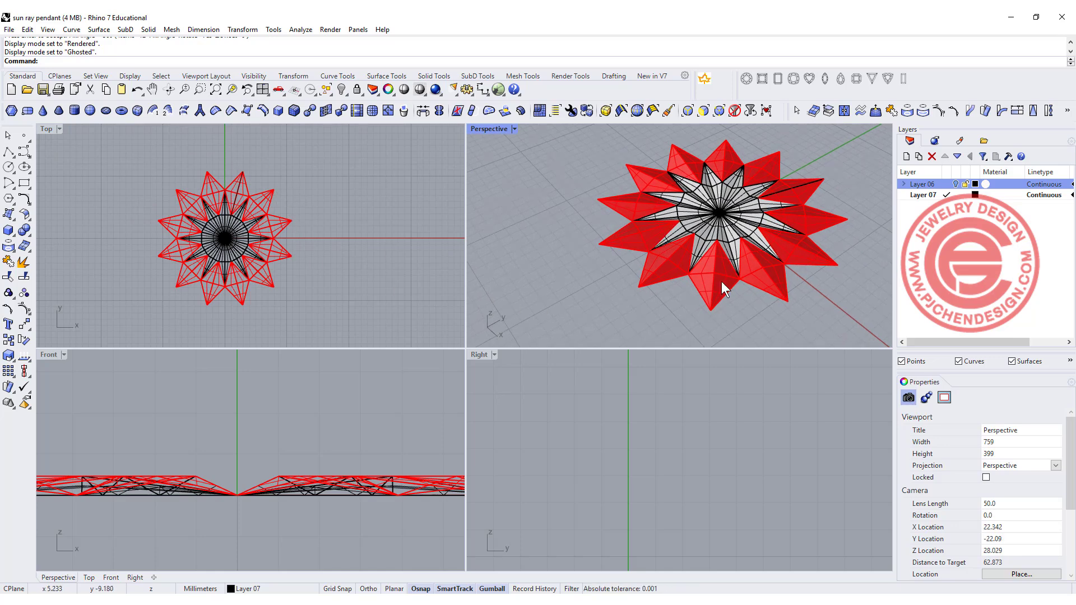
pyautogui.moveTo(709, 250); pyautogui.dragTo(691, 247, button='right')
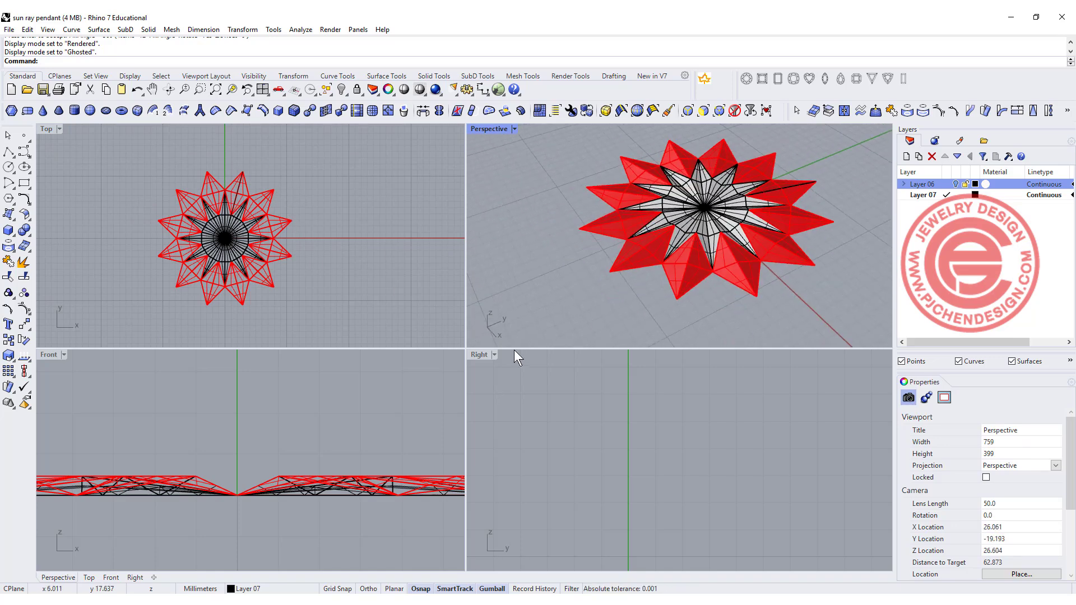
# Join all inner and outer ray polysurfaces into one polysurface and check it by selecting it.
pyautogui.click(277, 252)
pyautogui.hotkey('ctrl', 'a')
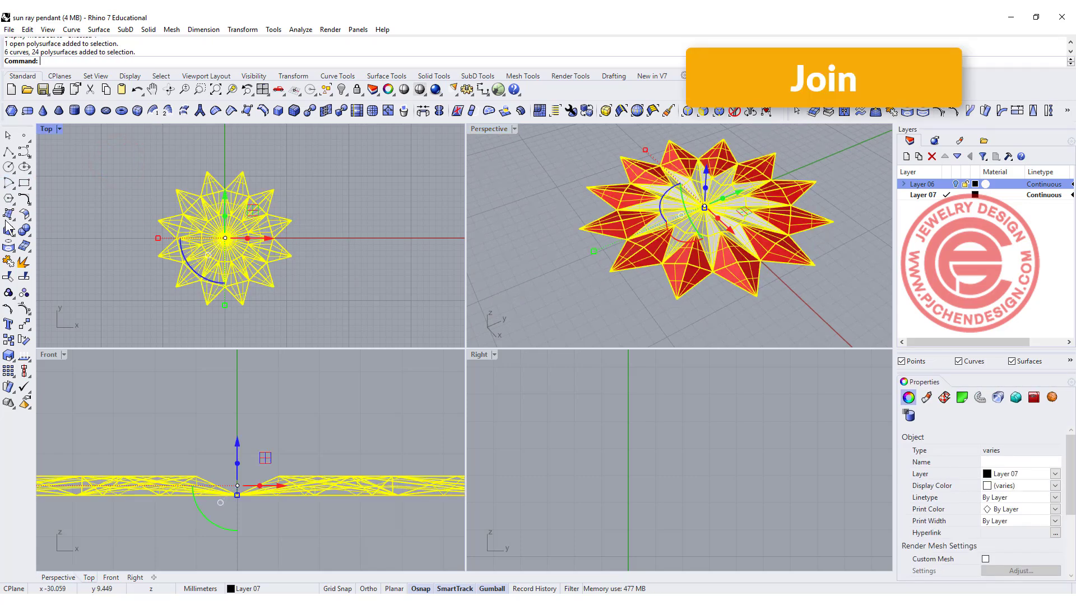
pyautogui.click(7, 262)
pyautogui.click(328, 236)
pyautogui.click(244, 225)
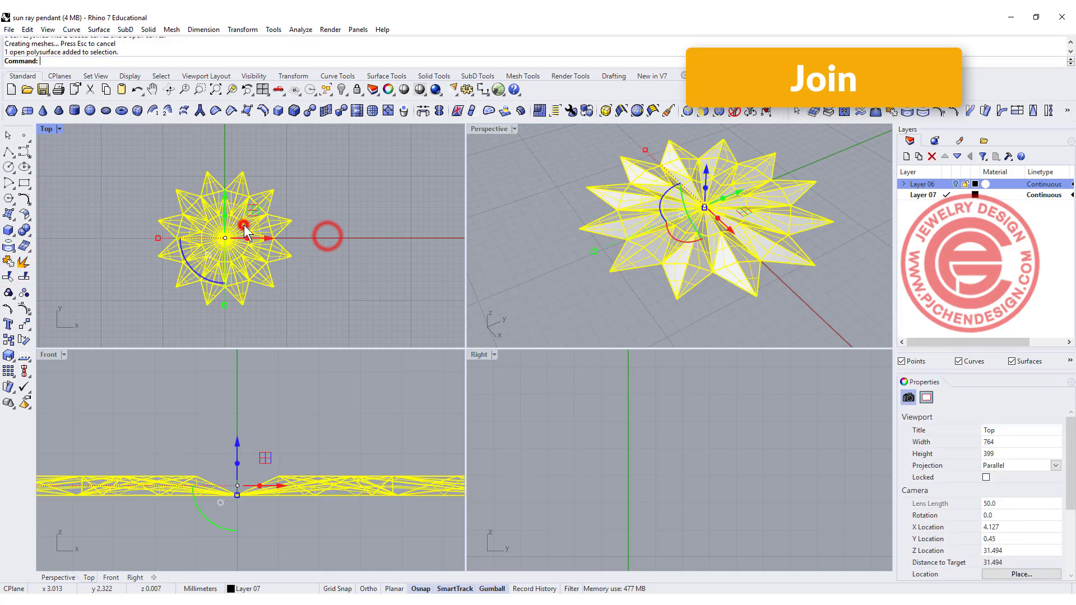
pyautogui.moveTo(702, 256); pyautogui.dragTo(650, 274, button='right')
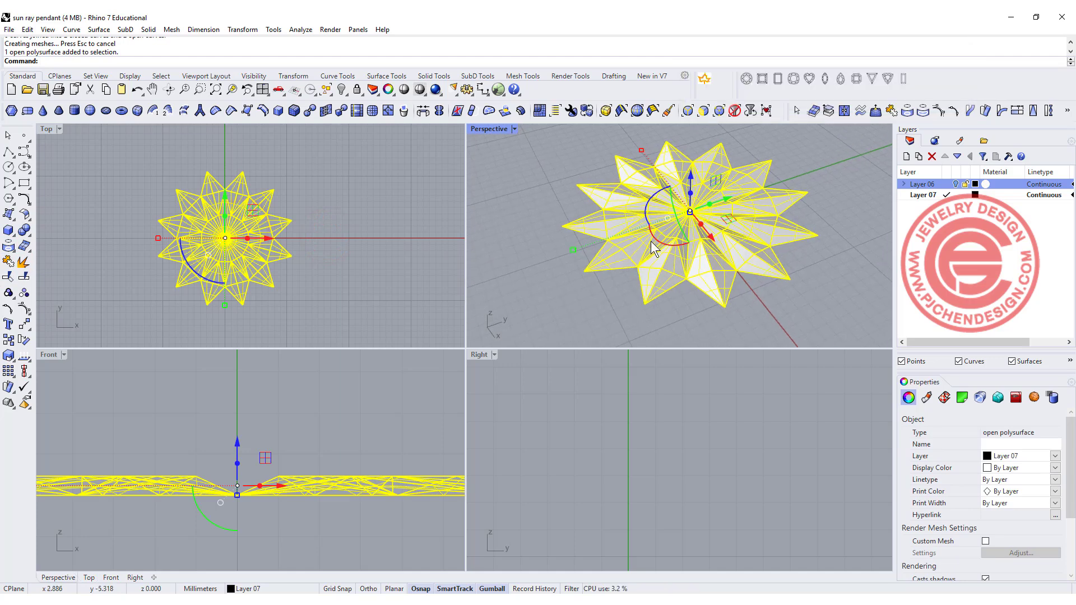
pyautogui.click(339, 225)
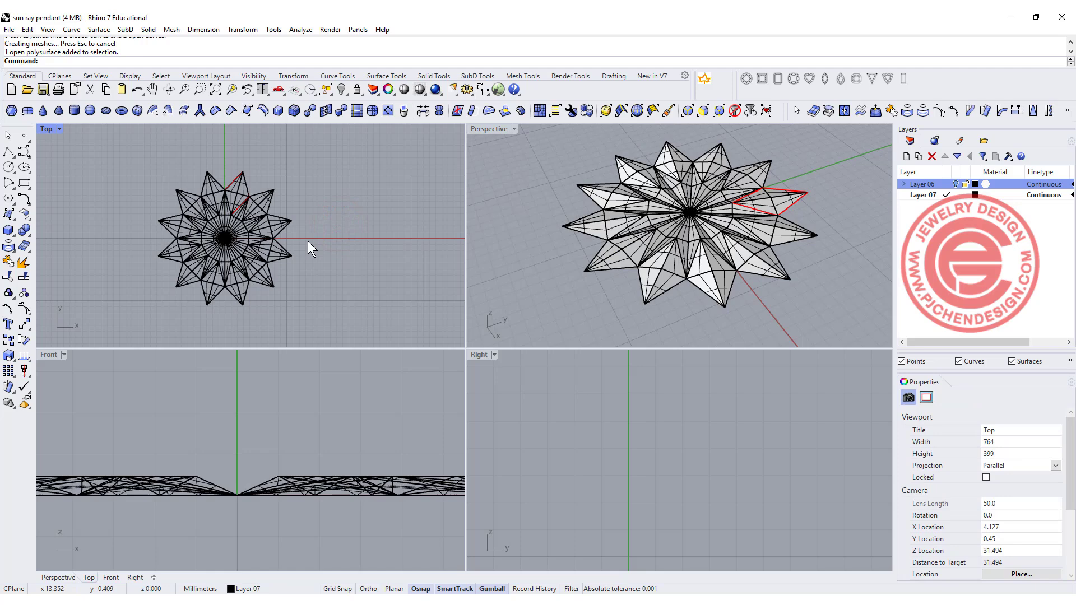
# Duplicate the outer border of the joined sun polysurface with DupBorder.
pyautogui.press('Return')
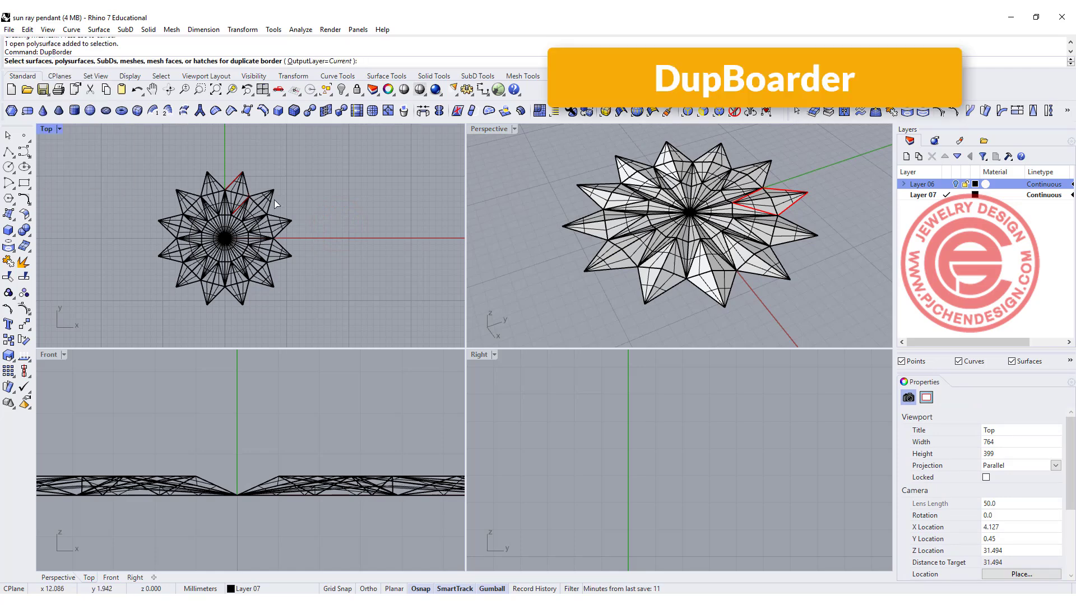
pyautogui.click(279, 221)
pyautogui.press('Return')
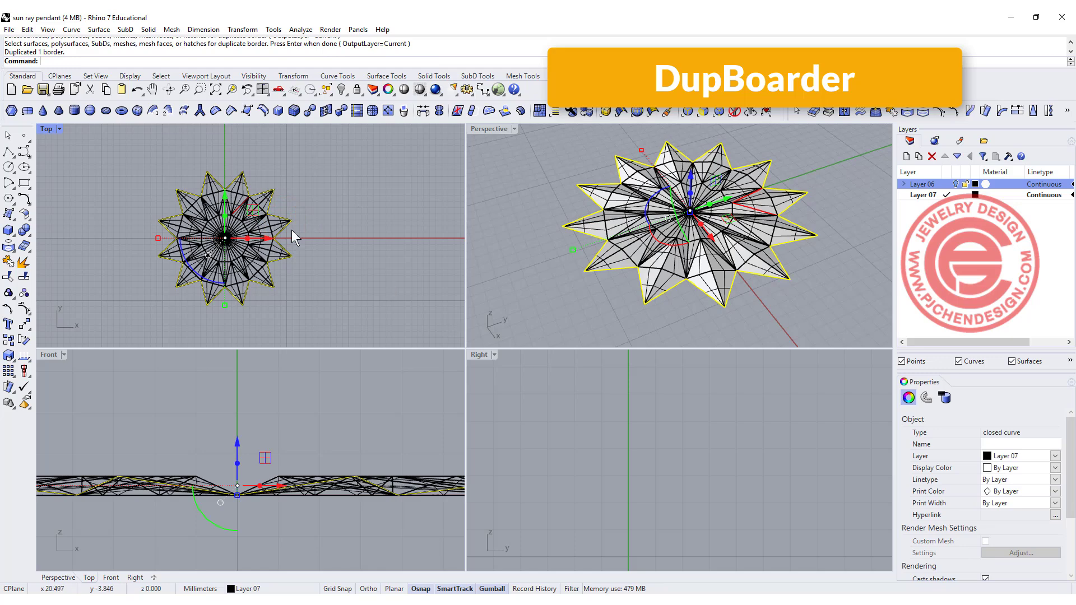
# Project the duplicated border curve onto the Top view's construction plane, deleting the input curve.
pyautogui.moveTo(686, 304); pyautogui.dragTo(689, 283, button='right')
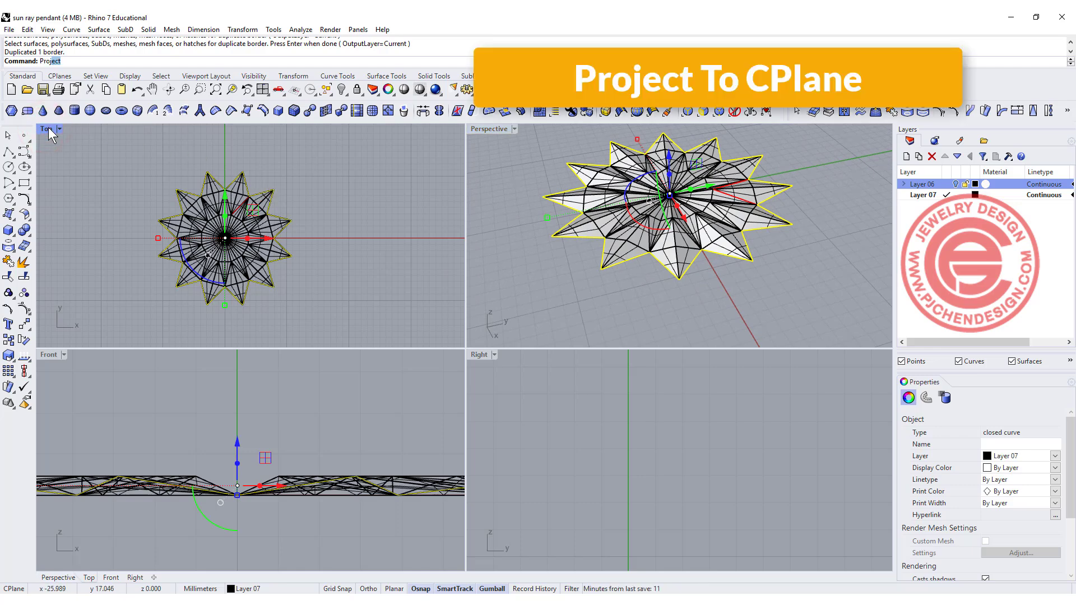
pyautogui.write('ct')
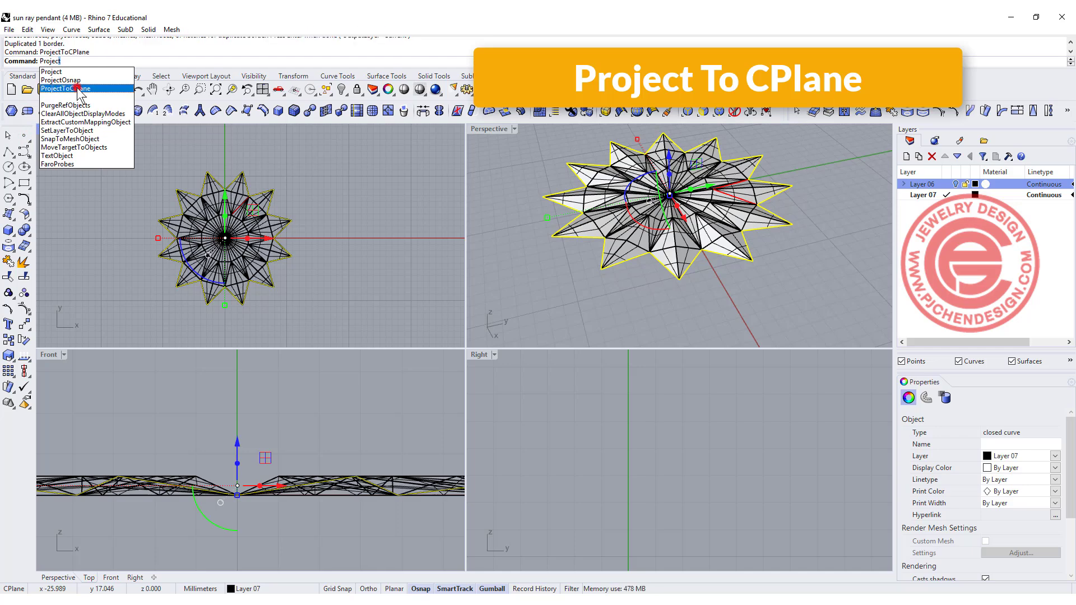
pyautogui.click(66, 88)
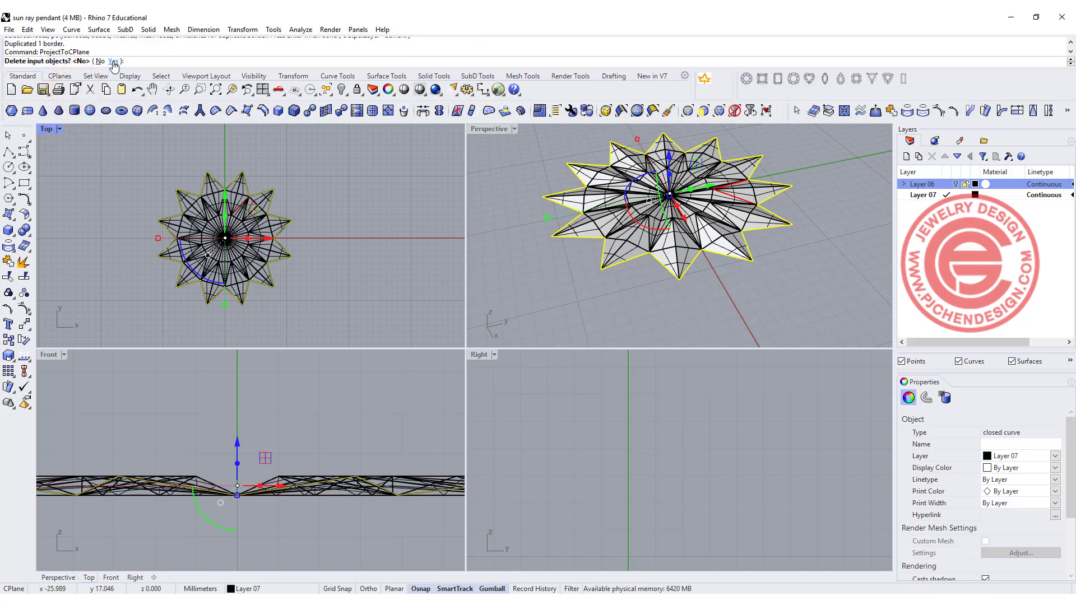
pyautogui.click(114, 61)
pyautogui.moveTo(651, 263); pyautogui.dragTo(651, 239, button='right')
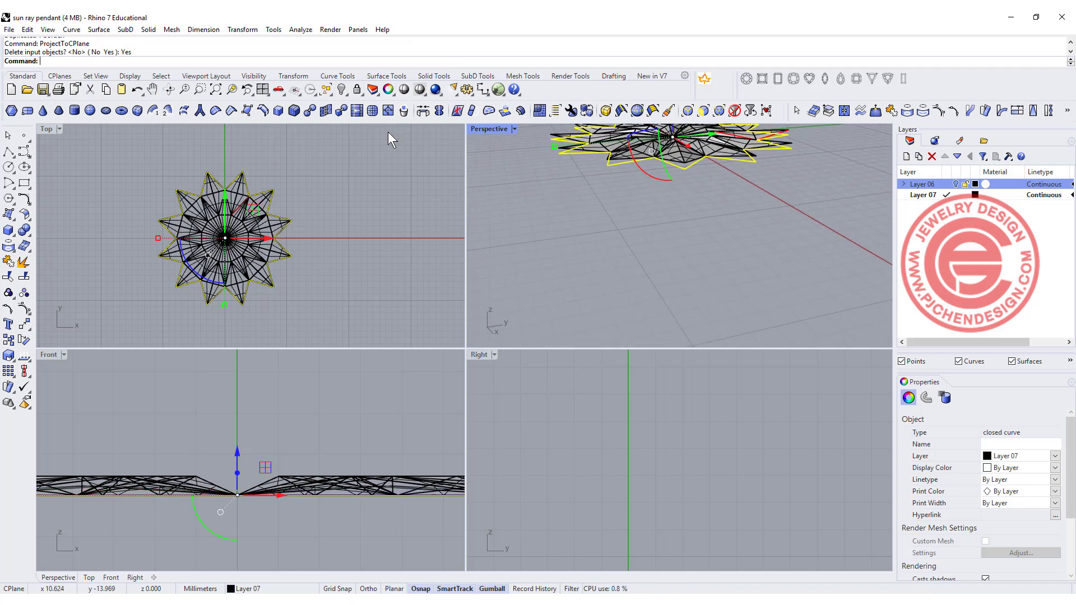
# Extrude the projected border curve straight to both sides as an open surface, extending vertically past the sun's facets.
pyautogui.click(125, 29)
pyautogui.click(99, 29)
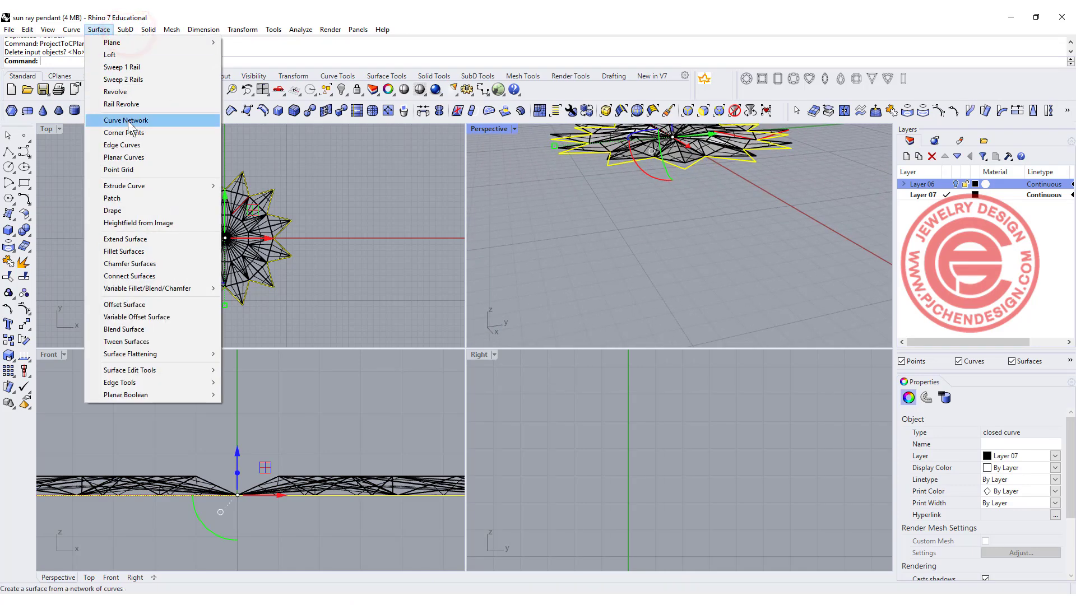
pyautogui.moveTo(124, 186)
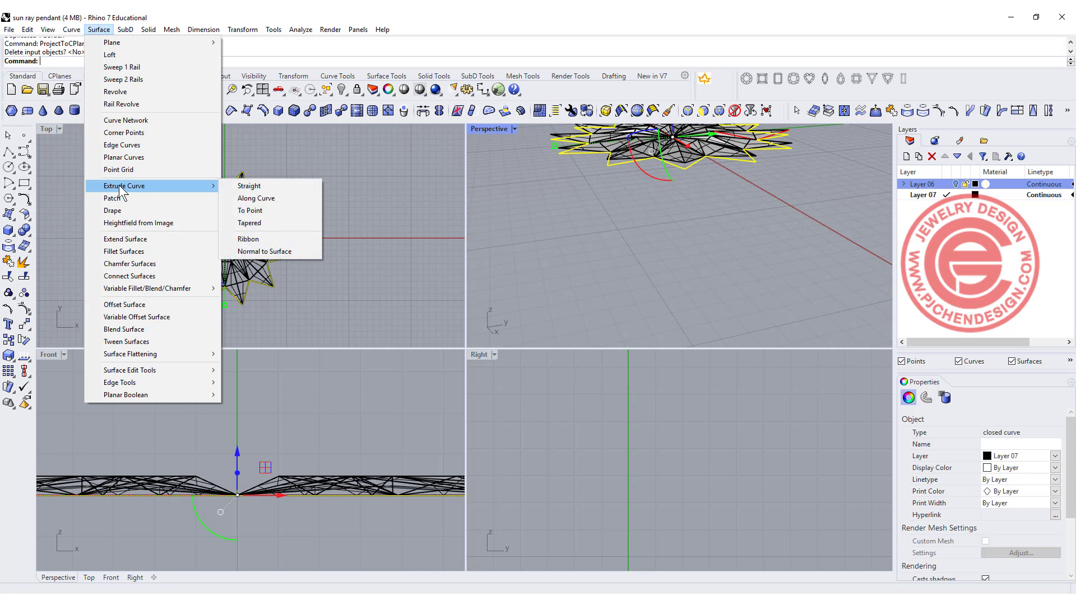
pyautogui.click(273, 185)
pyautogui.click(284, 408)
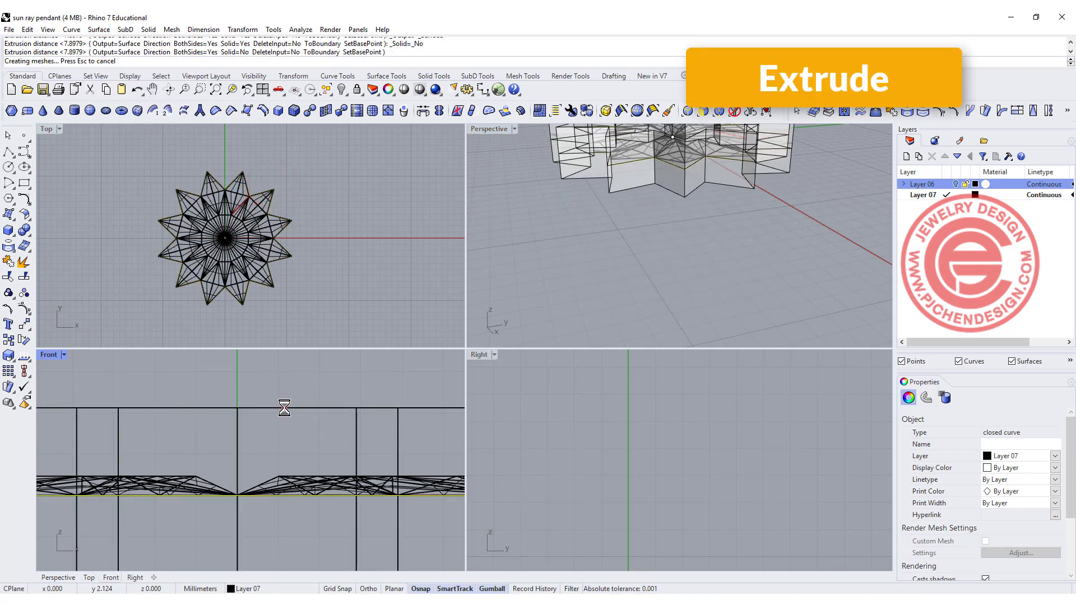
pyautogui.click(340, 235)
pyautogui.moveTo(687, 153); pyautogui.dragTo(696, 203, button='right')
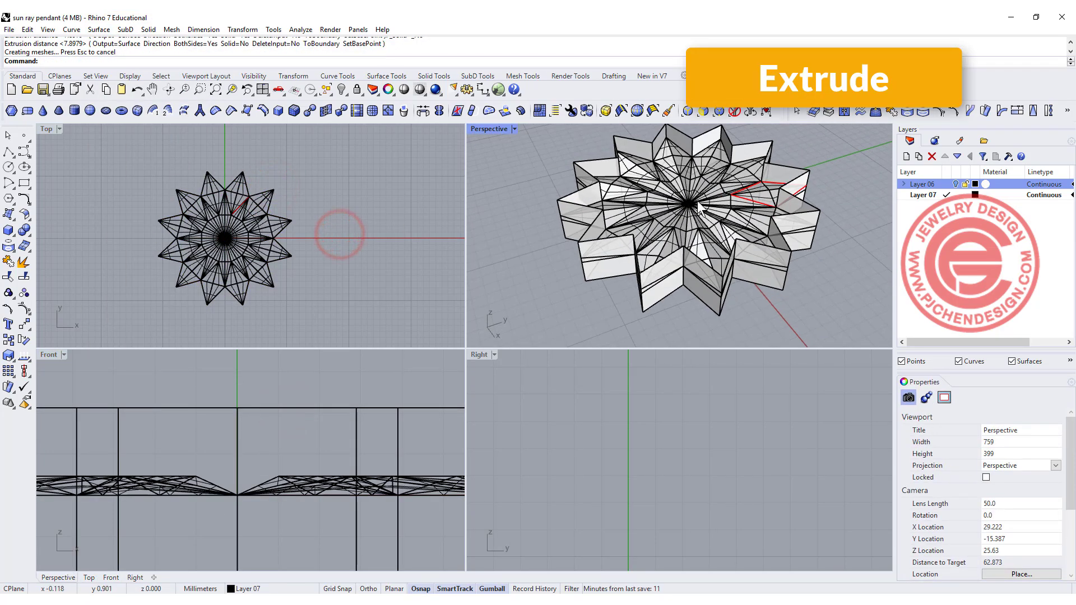
# Trim away the part of the extruded wall above the faceted sun, using the sun polysurface as the cutter.
pyautogui.click(694, 216)
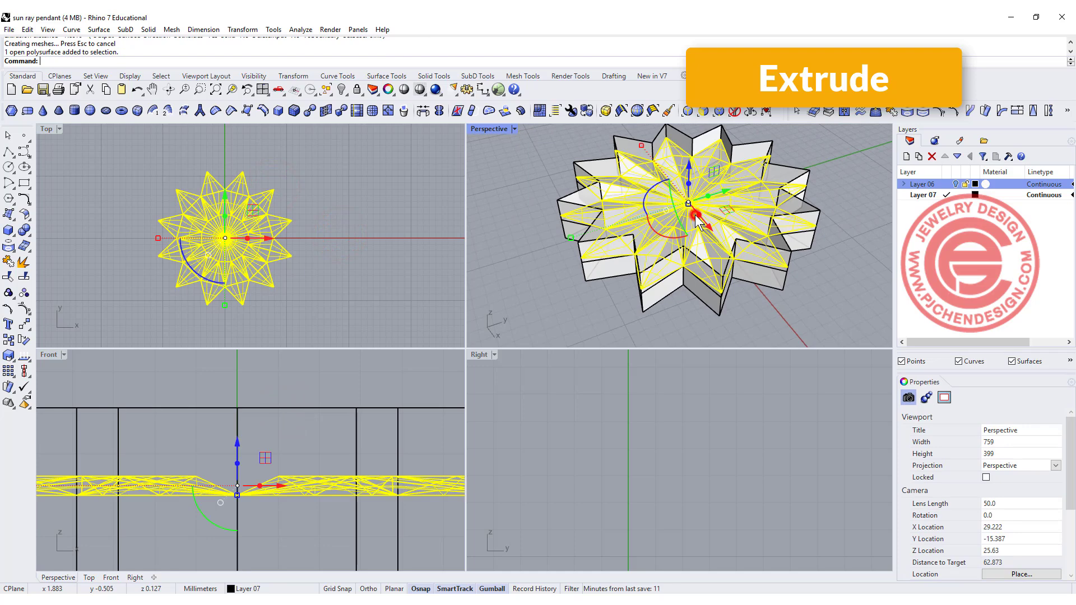
pyautogui.click(8, 277)
pyautogui.click(274, 439)
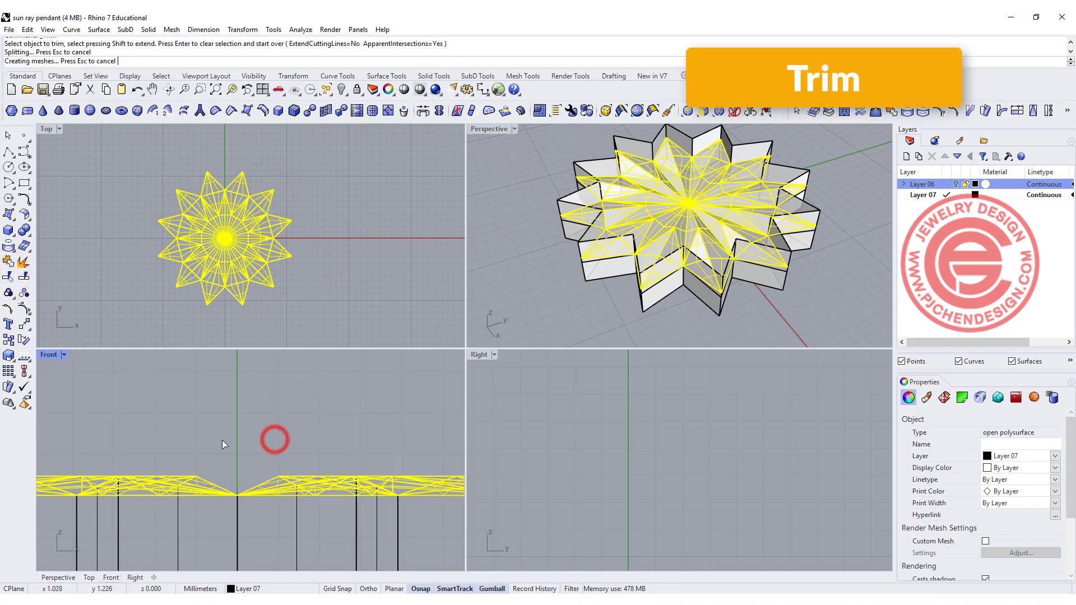
pyautogui.rightClick(369, 280)
# Join the faceted sun top and the trimmed side wall.
pyautogui.scroll(-10, 361, 279)
pyautogui.moveTo(828, 300); pyautogui.dragTo(522, 193)
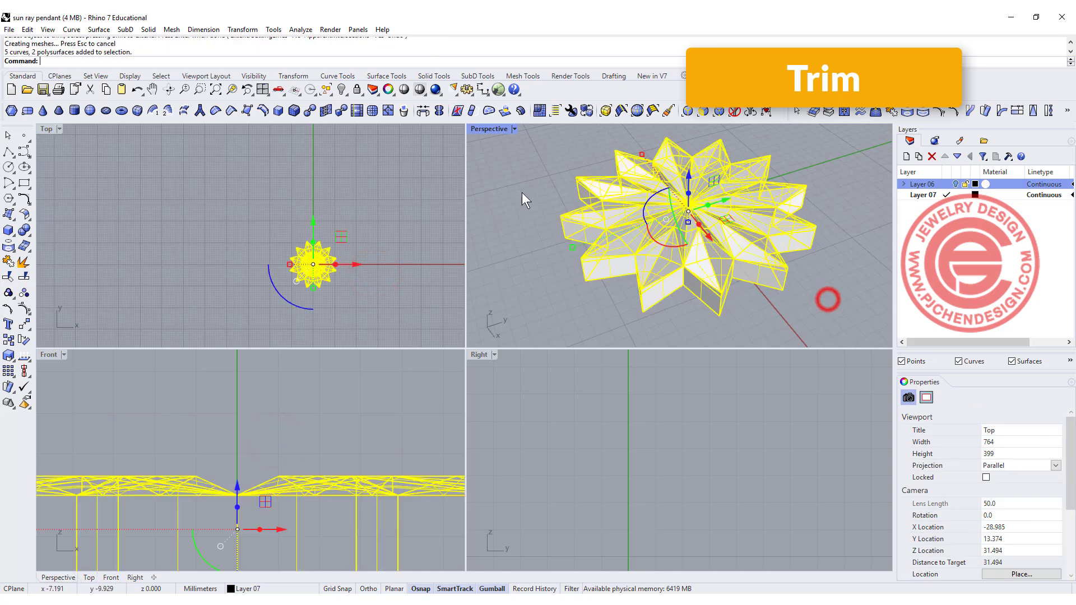
pyautogui.click(8, 261)
pyautogui.click(434, 188)
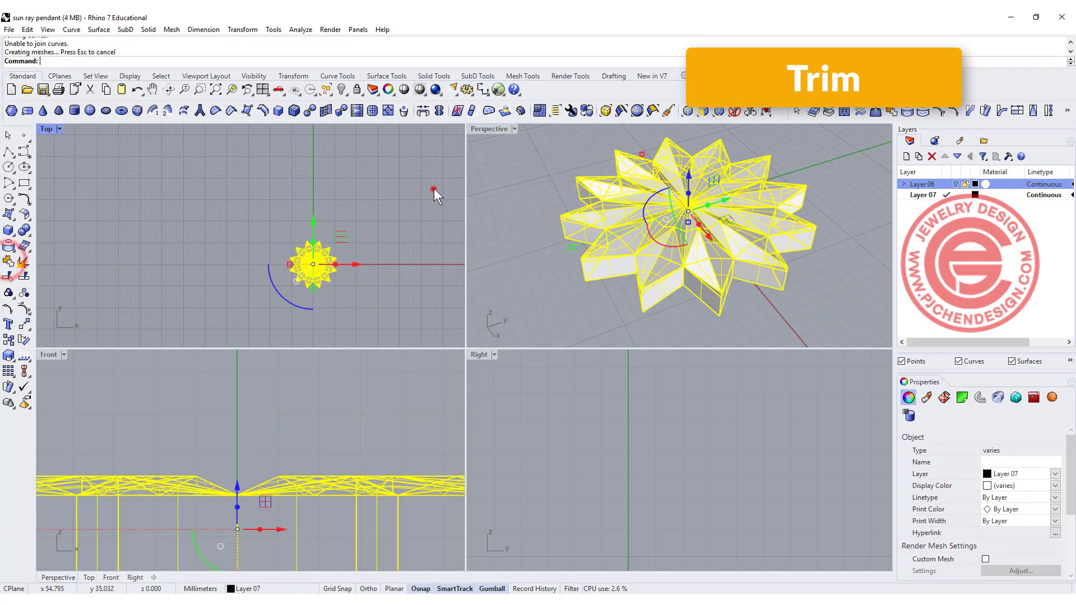
# Draw a horizontal line about 25.7 mm long across the sun's side wall in the Front view, extending past both ends.
pyautogui.moveTo(672, 331); pyautogui.dragTo(740, 252, button='right')
pyautogui.moveTo(343, 429); pyautogui.dragTo(342, 428, button='right')
pyautogui.scroll(-10, 343, 429)
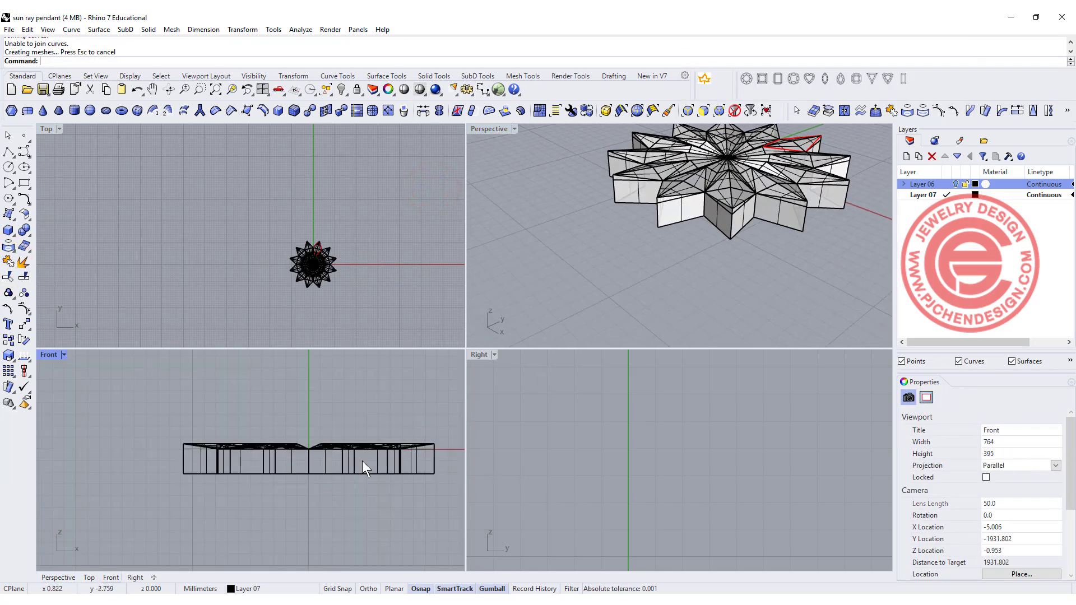
pyautogui.moveTo(683, 218); pyautogui.dragTo(641, 245, button='right')
pyautogui.scroll(-2, 211, 425)
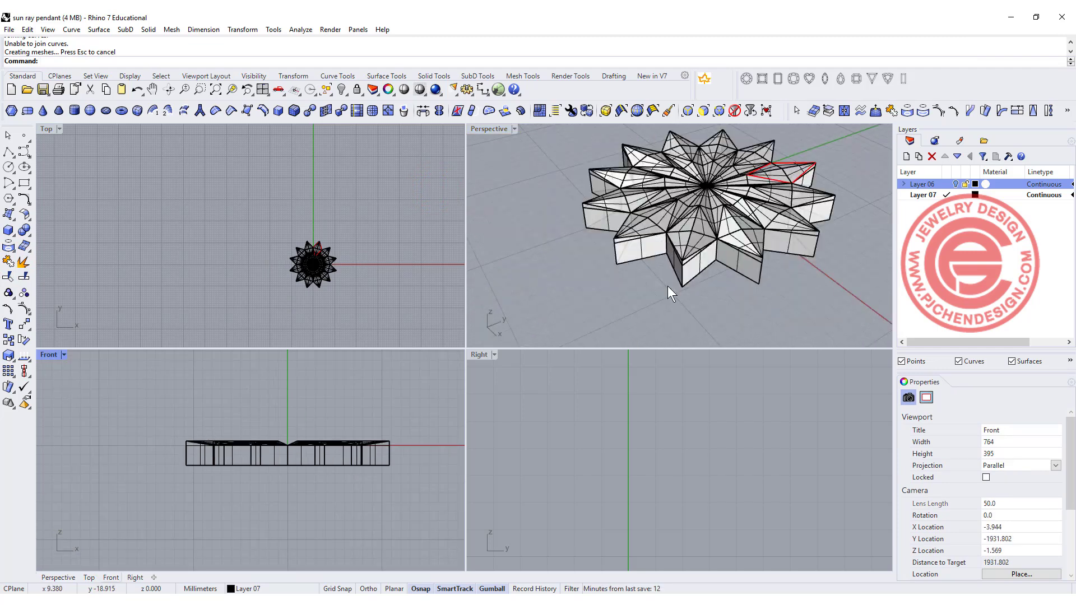
pyautogui.scroll(3, 668, 287)
pyautogui.moveTo(668, 287); pyautogui.dragTo(634, 280, button='right')
pyautogui.moveTo(274, 447); pyautogui.dragTo(211, 442, button='right')
pyautogui.scroll(4, 275, 455)
pyautogui.moveTo(284, 461); pyautogui.dragTo(339, 452, button='right')
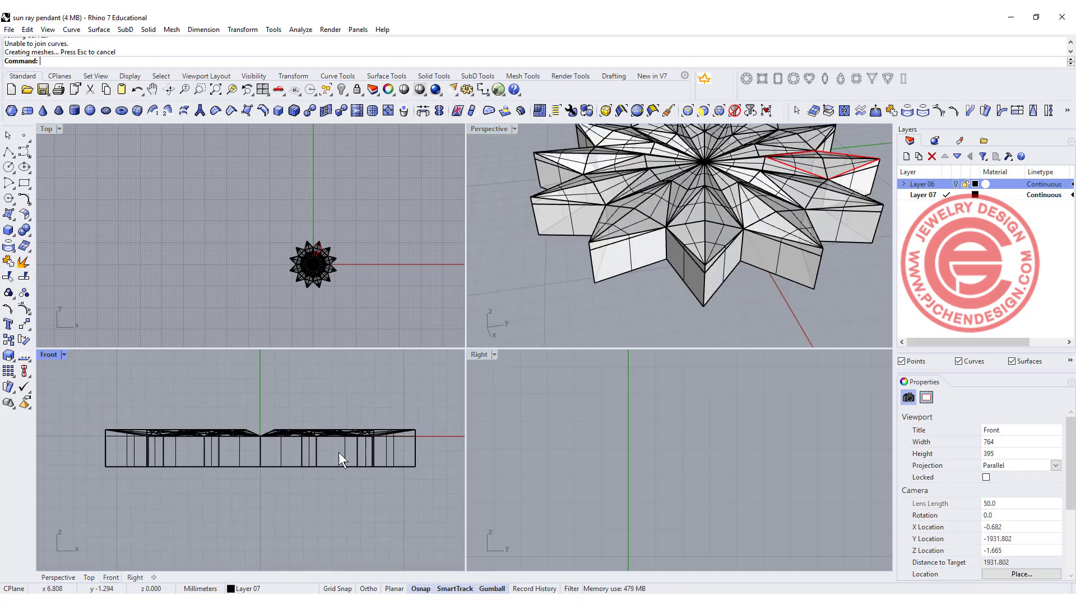
pyautogui.click(9, 151)
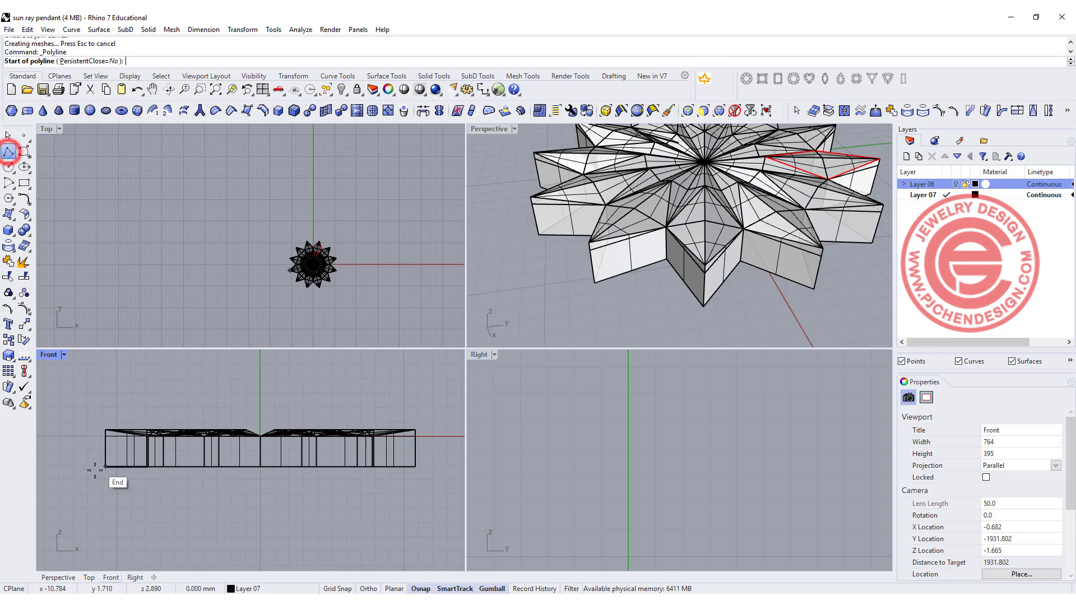
pyautogui.click(76, 455)
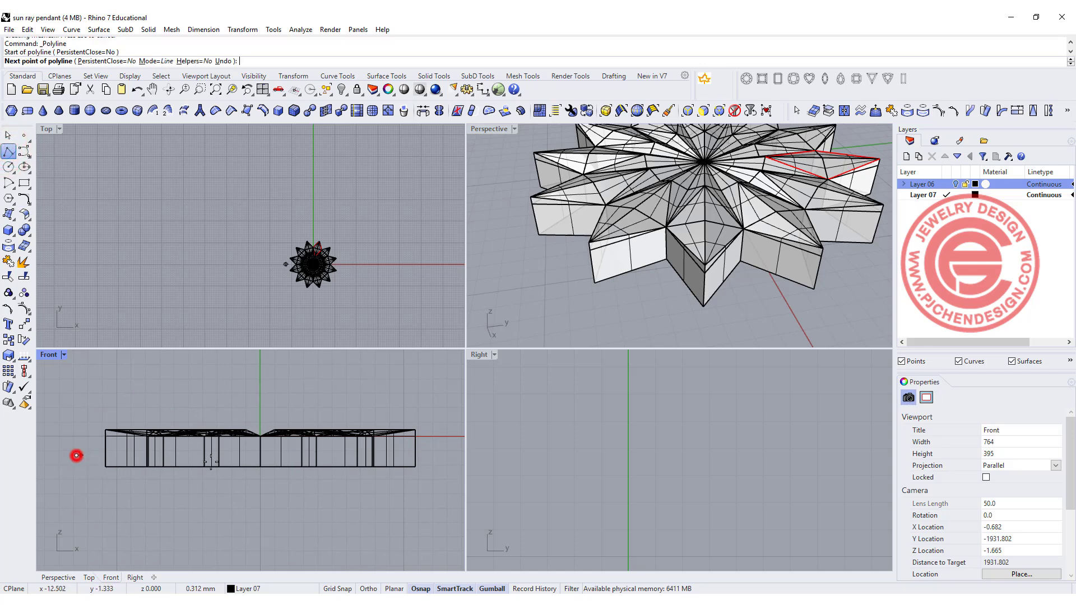
pyautogui.click(440, 455)
pyautogui.press('Return')
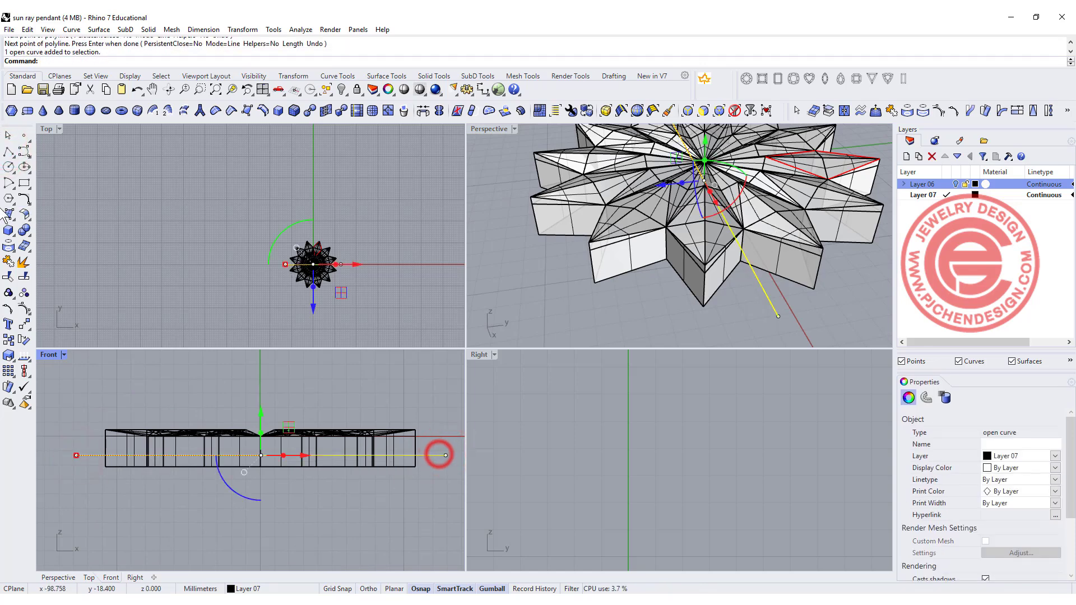
# Trim away the part of the side wall below the horizontal line, using the line as the cutter.
pyautogui.click(9, 276)
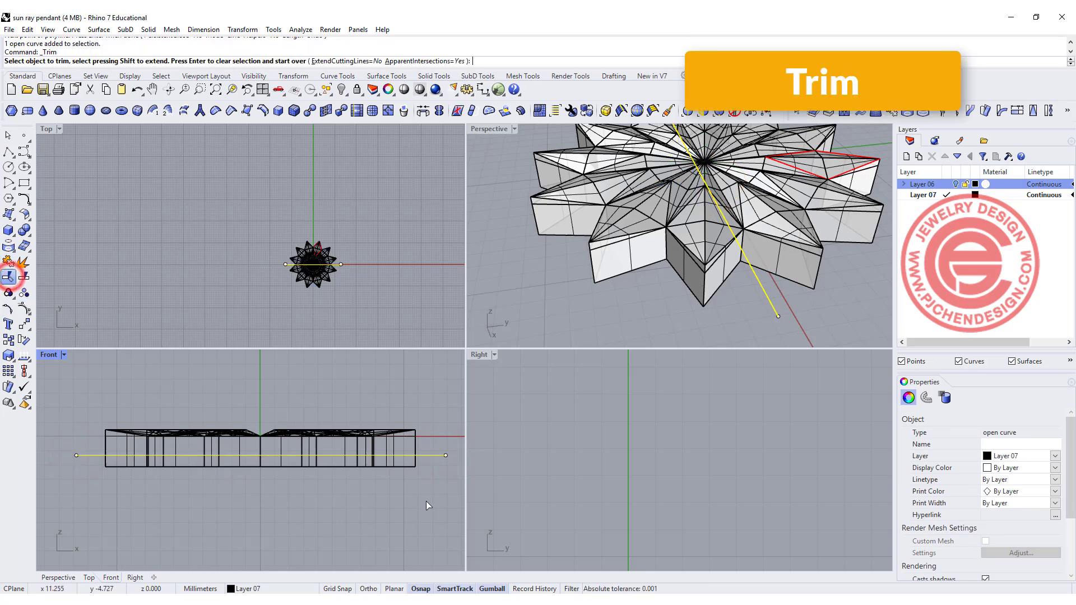
pyautogui.moveTo(383, 465); pyautogui.dragTo(348, 470)
pyautogui.press('Return')
# Cap the open underside of the trimmed sun polysurface to make it a closed solid.
pyautogui.scroll(-8, 695, 213)
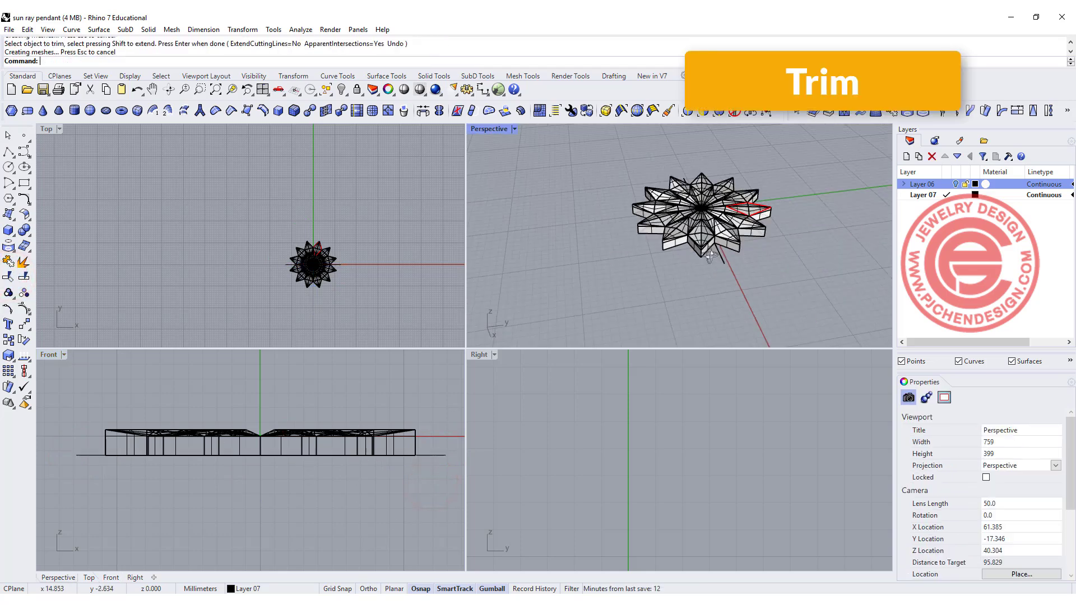
pyautogui.moveTo(656, 246); pyautogui.dragTo(653, 223, button='right')
pyautogui.scroll(8, 685, 212)
pyautogui.click(372, 449)
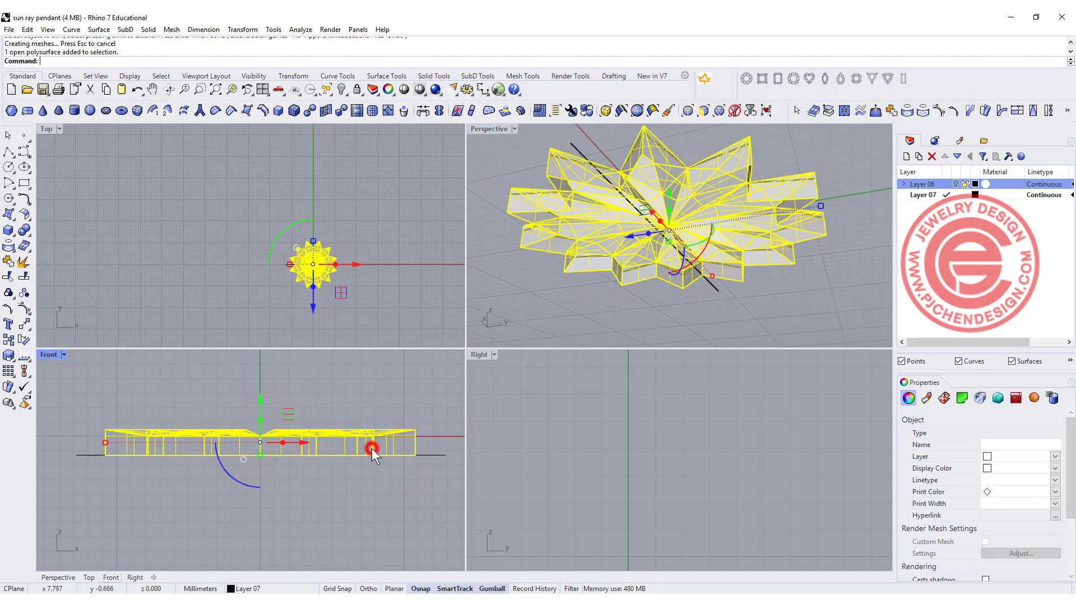
pyautogui.write('Cap')
pyautogui.press('Return')
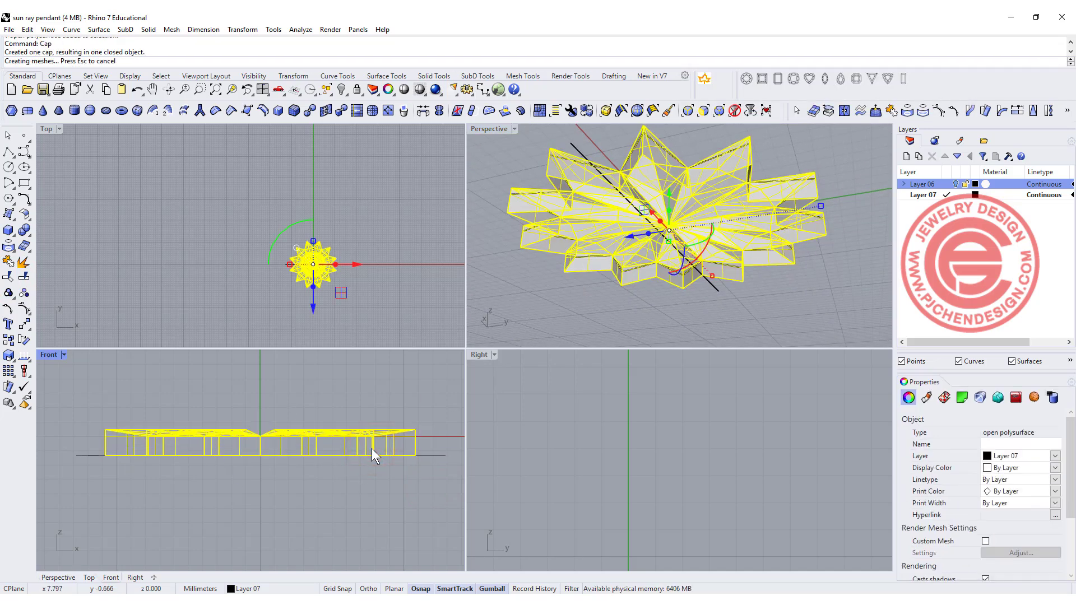
pyautogui.click(634, 321)
# Set the Perspective view to Rendered display and examine the sun's facets and side walls from several angles.
pyautogui.scroll(-8, 603, 197)
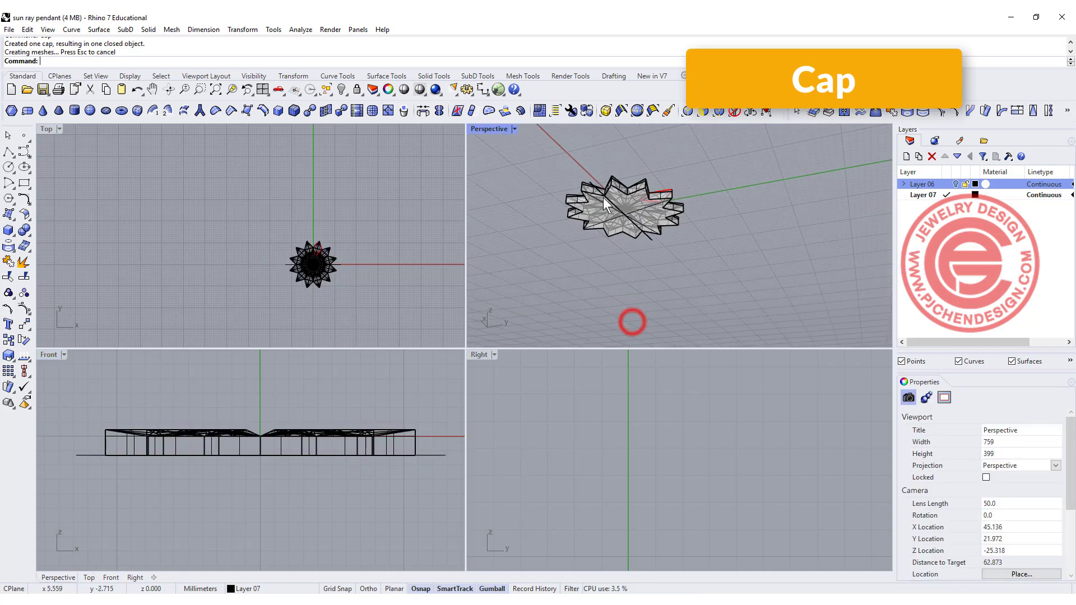
pyautogui.moveTo(603, 198); pyautogui.dragTo(640, 253, button='right')
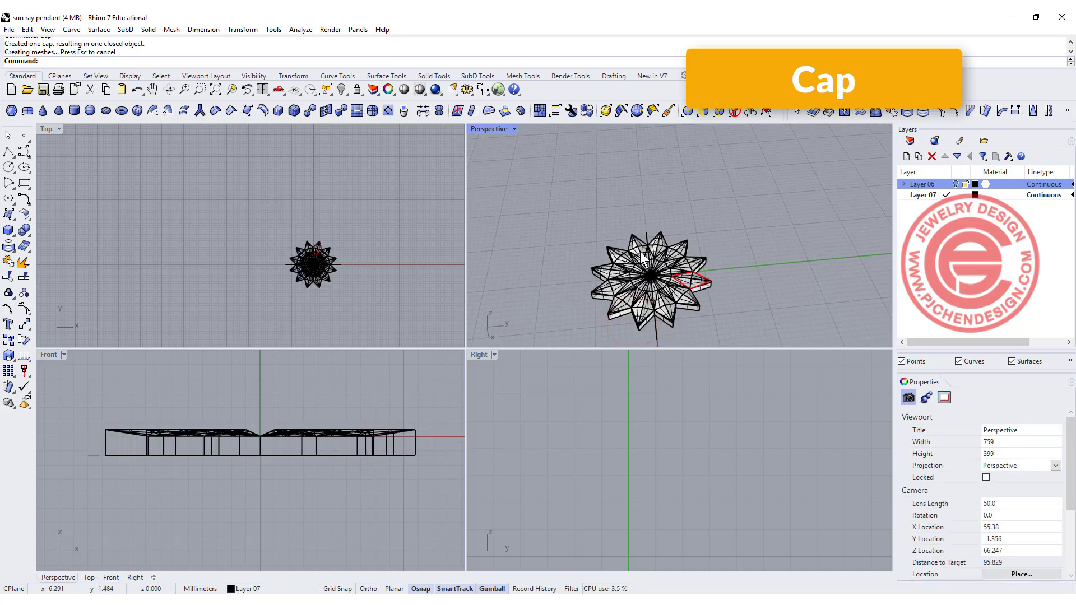
pyautogui.click(512, 128)
pyautogui.click(519, 194)
pyautogui.scroll(5, 681, 260)
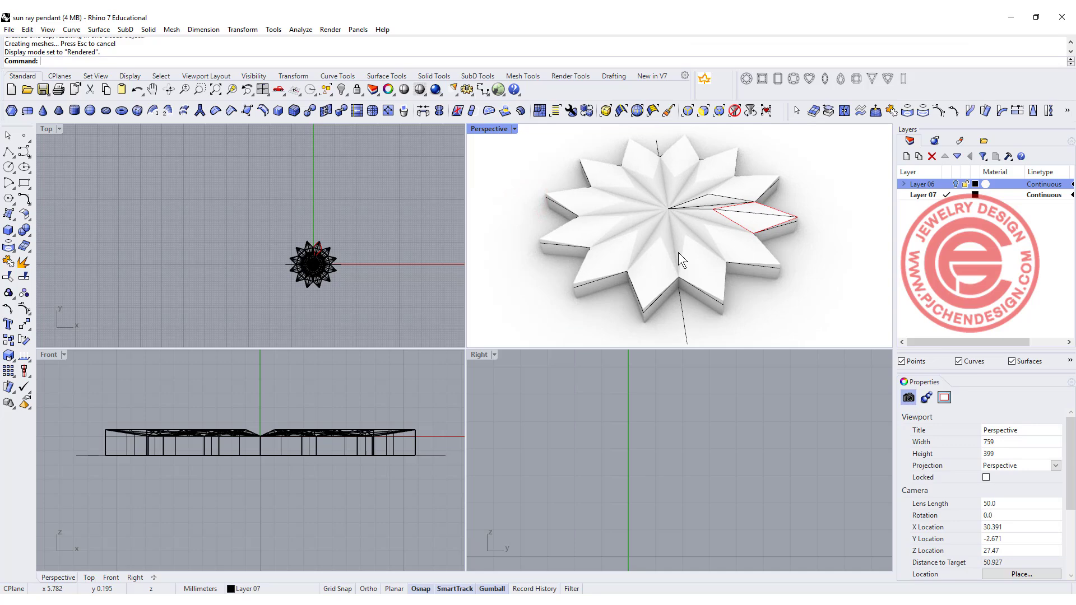
pyautogui.moveTo(681, 260); pyautogui.dragTo(641, 260, button='right')
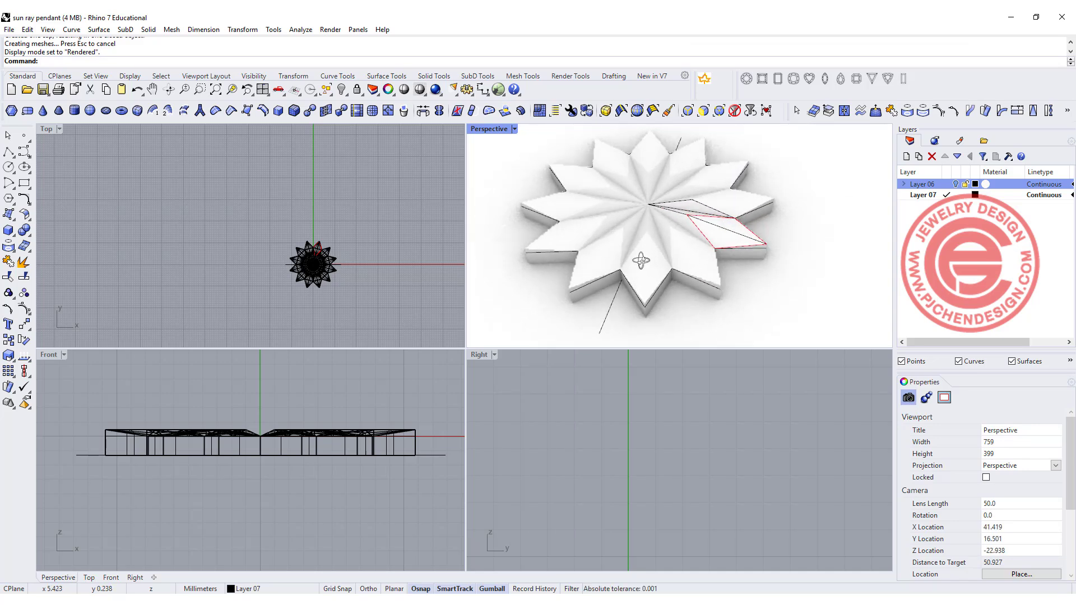
pyautogui.moveTo(642, 260); pyautogui.dragTo(640, 270, button='right')
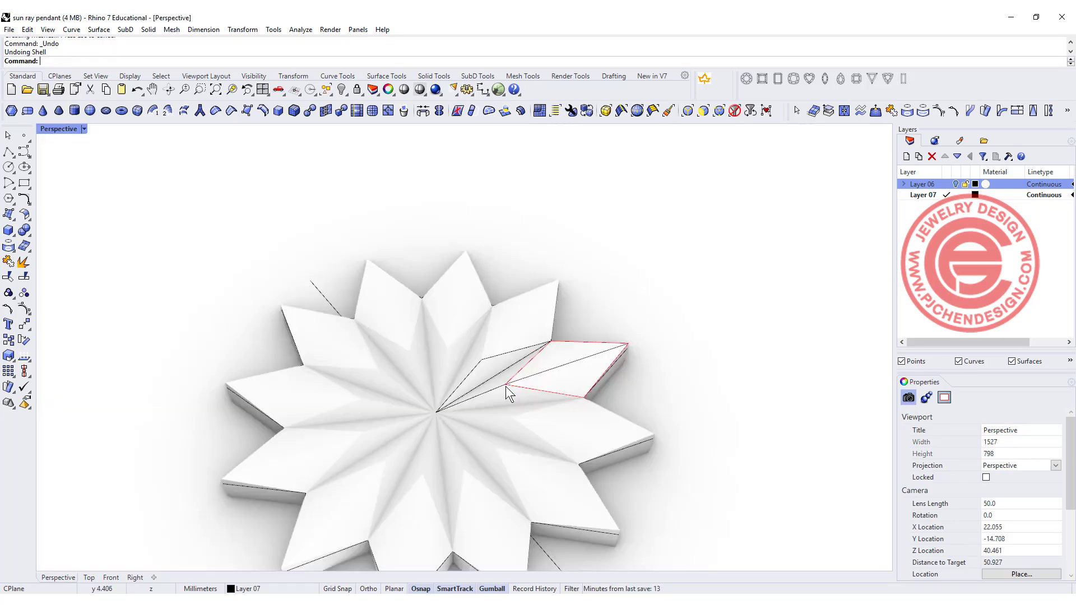
pyautogui.scroll(-6, 505, 386)
pyautogui.keyDown('shift'); pyautogui.moveTo(506, 386); pyautogui.dragTo(552, 314, button='right'); pyautogui.keyUp('shift')
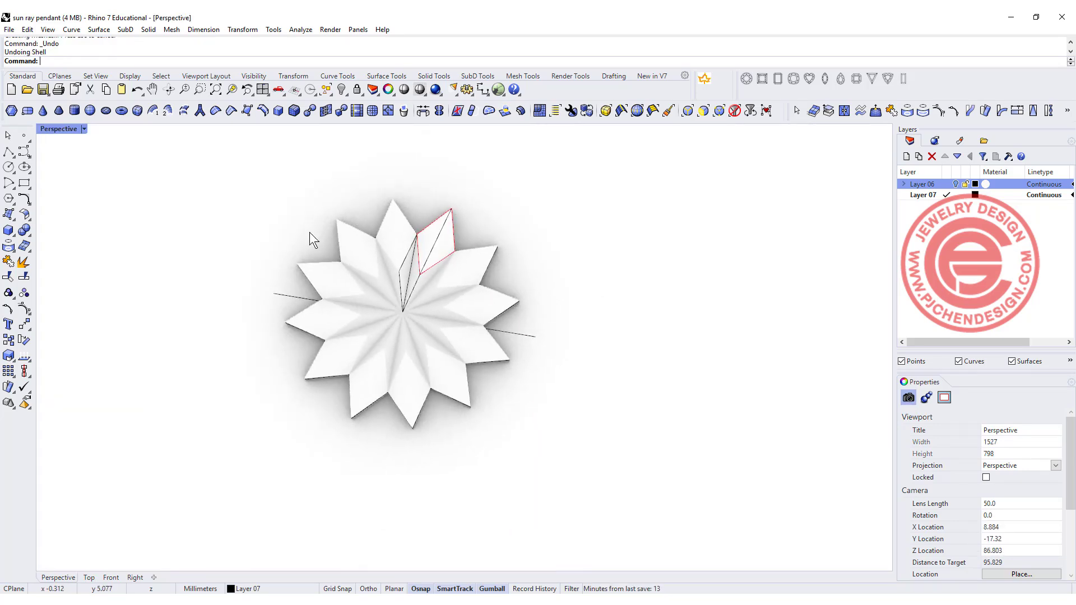
# Return to the four-viewport layout and examine the round gemstone mesh between the two upper rays in the Top view.
pyautogui.doubleClick(52, 126)
pyautogui.scroll(6, 303, 252)
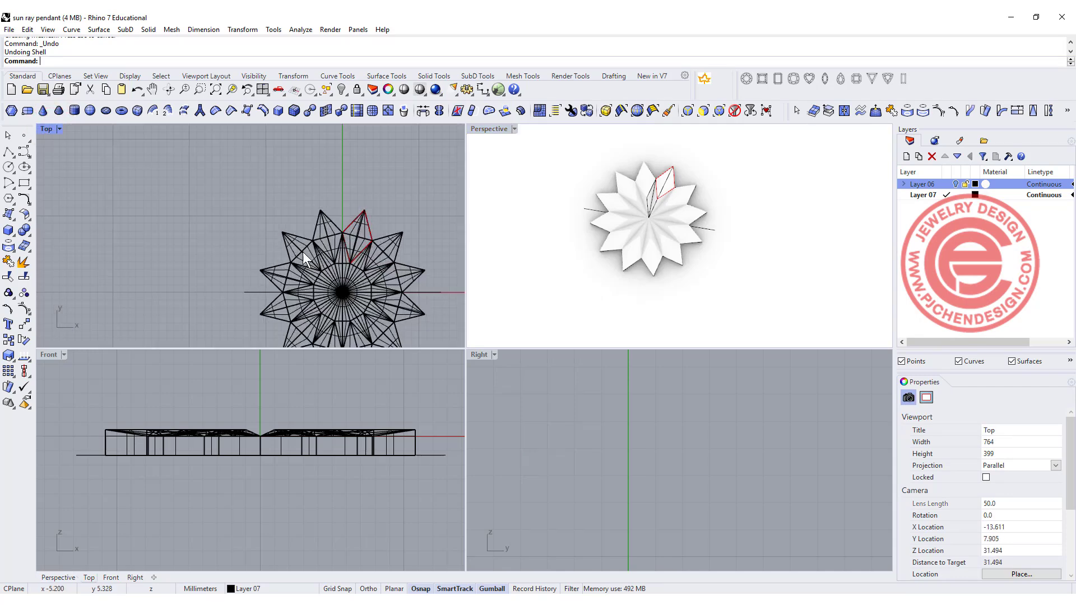
pyautogui.scroll(3, 185, 157)
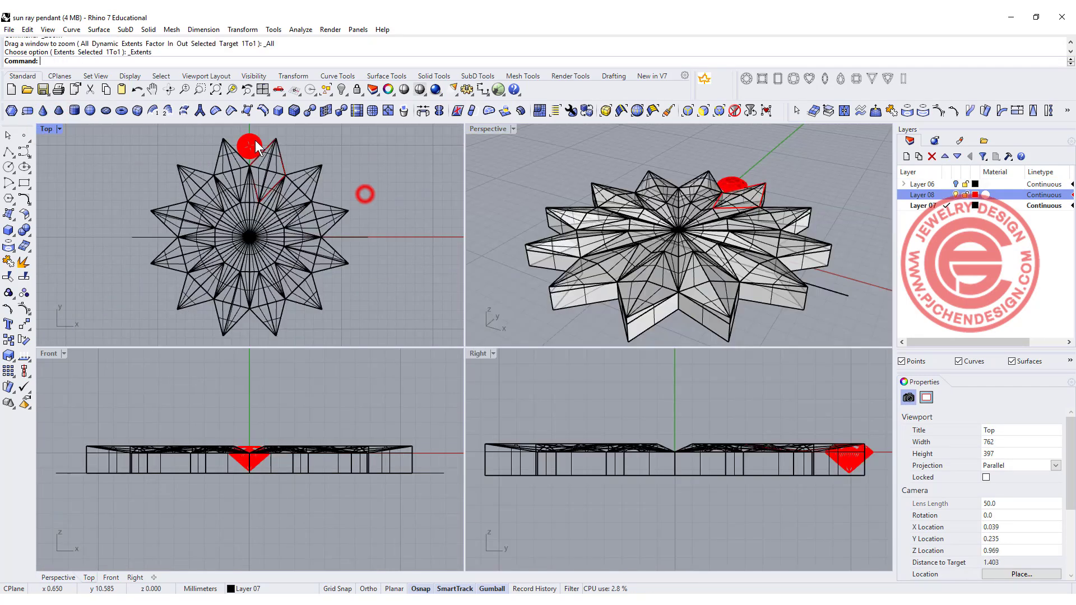
pyautogui.scroll(4, 252, 143)
pyautogui.scroll(4, 253, 142)
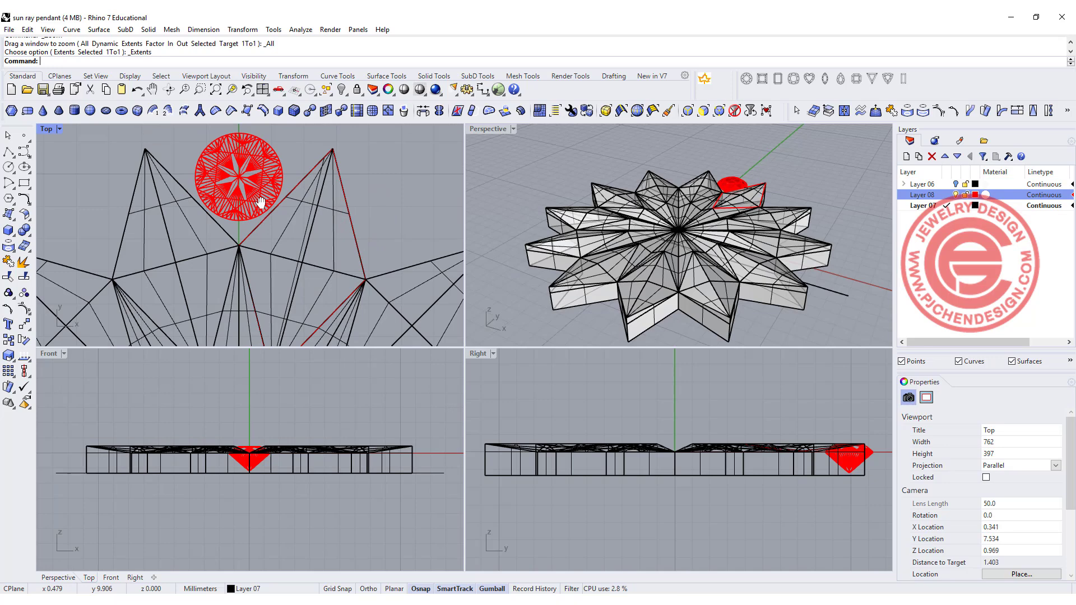
pyautogui.click(250, 227)
pyautogui.scroll(3, 261, 227)
pyautogui.moveTo(280, 225); pyautogui.dragTo(299, 219, button='right')
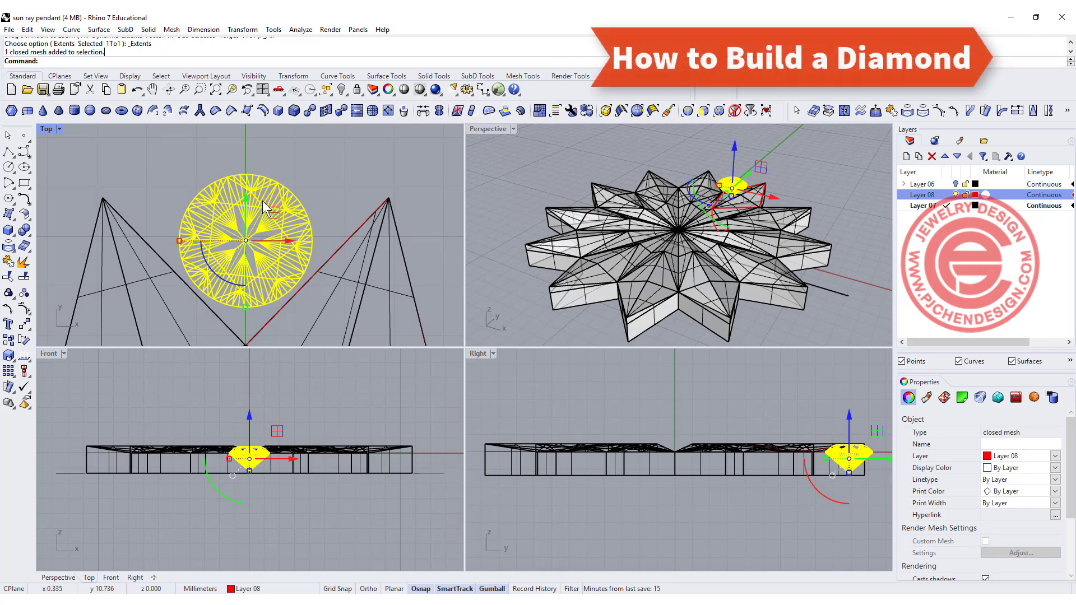
pyautogui.moveTo(278, 205)
pyautogui.mouseDown(button='right')
pyautogui.moveTo(254, 216)
pyautogui.moveTo(294, 194)
pyautogui.mouseUp(button='right')
pyautogui.scroll(2, 254, 216)
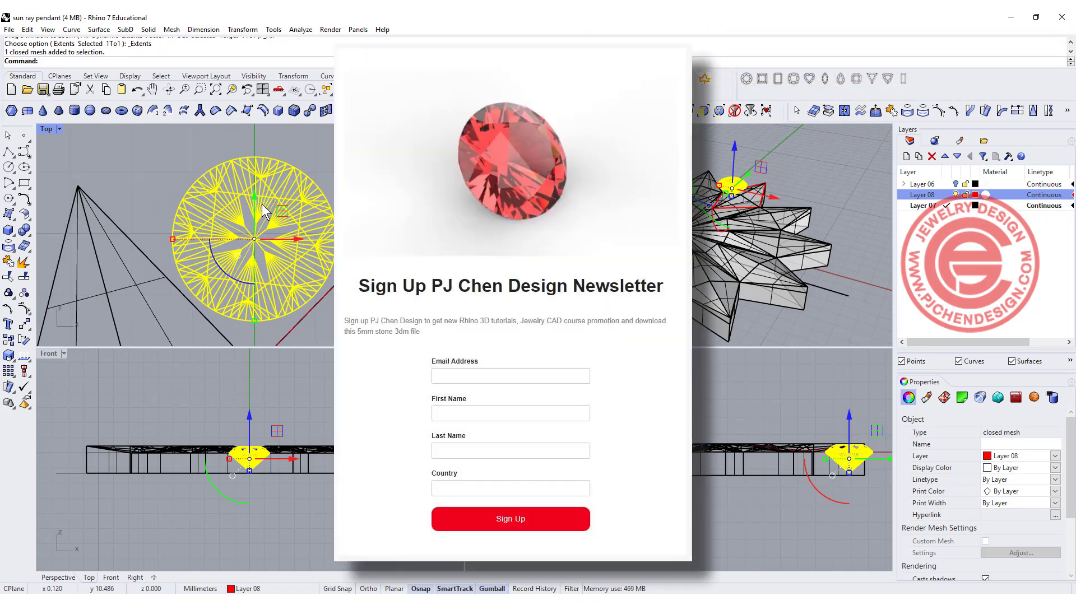
pyautogui.moveTo(340, 192); pyautogui.dragTo(335, 191, button='right')
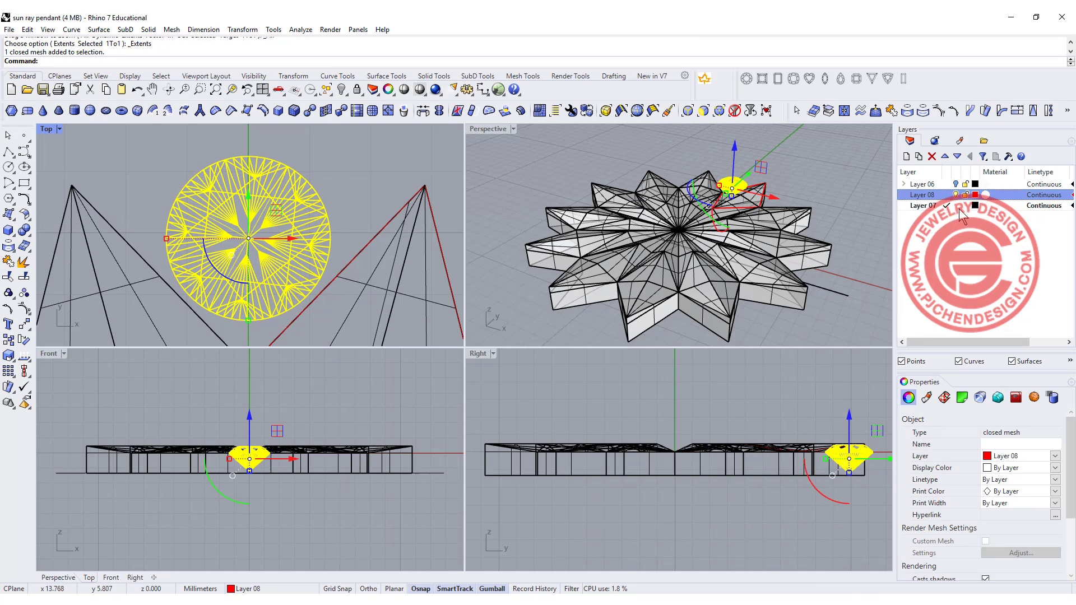
# Make Layer 08 the current layer, hide Layer 07 with the sun body, and clear the gemstone selection.
pyautogui.click(946, 194)
pyautogui.click(956, 205)
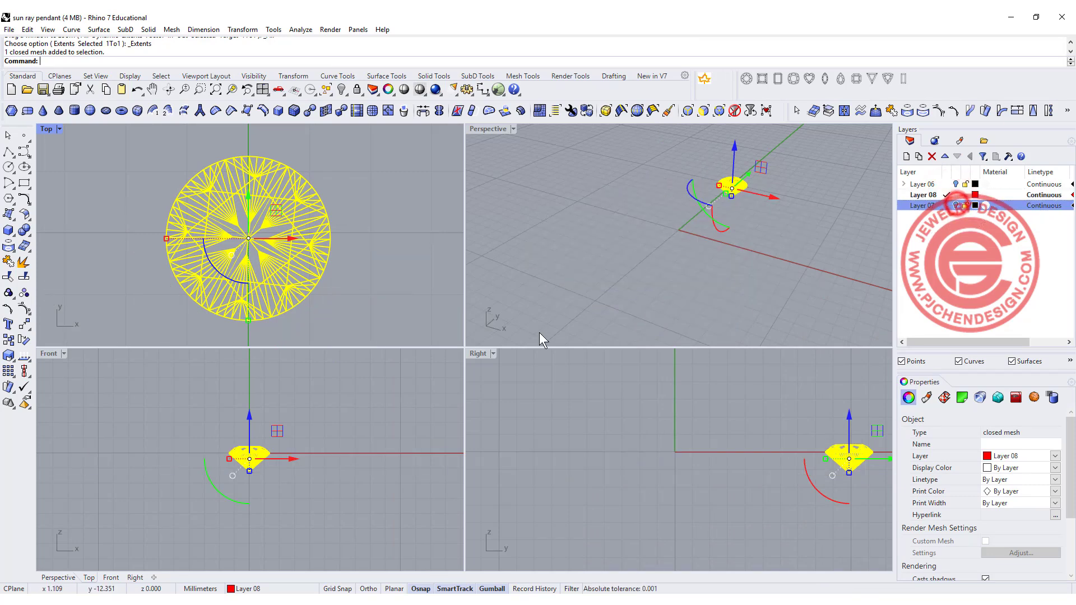
pyautogui.click(331, 409)
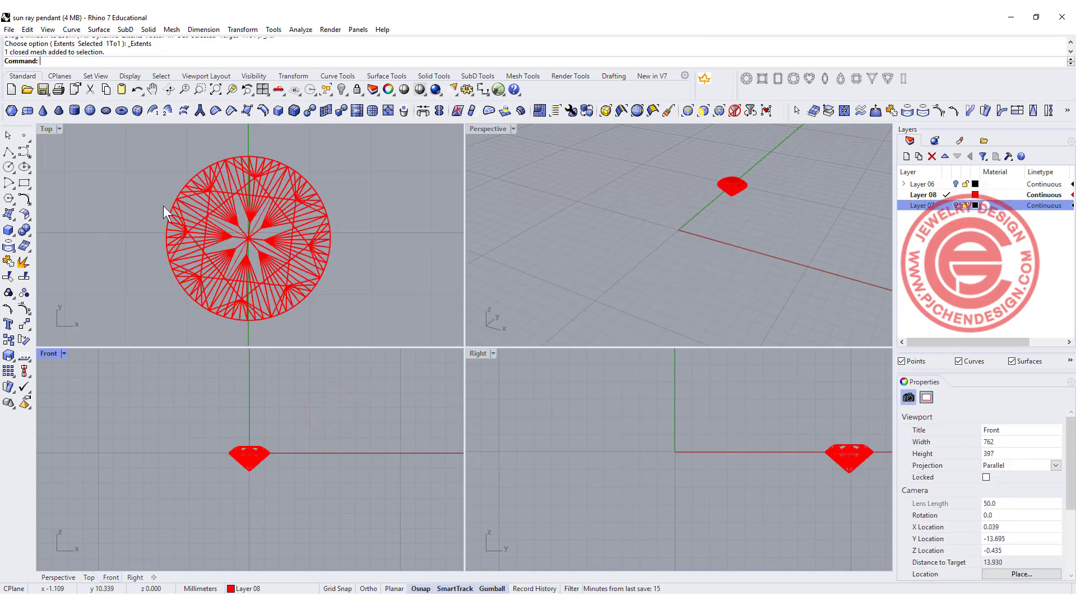
# Create a tube centred on the gemstone, outer radius about 1.34 mm, inner radius about 0.76 mm, extending down past the gem's tip.
pyautogui.click(9, 235)
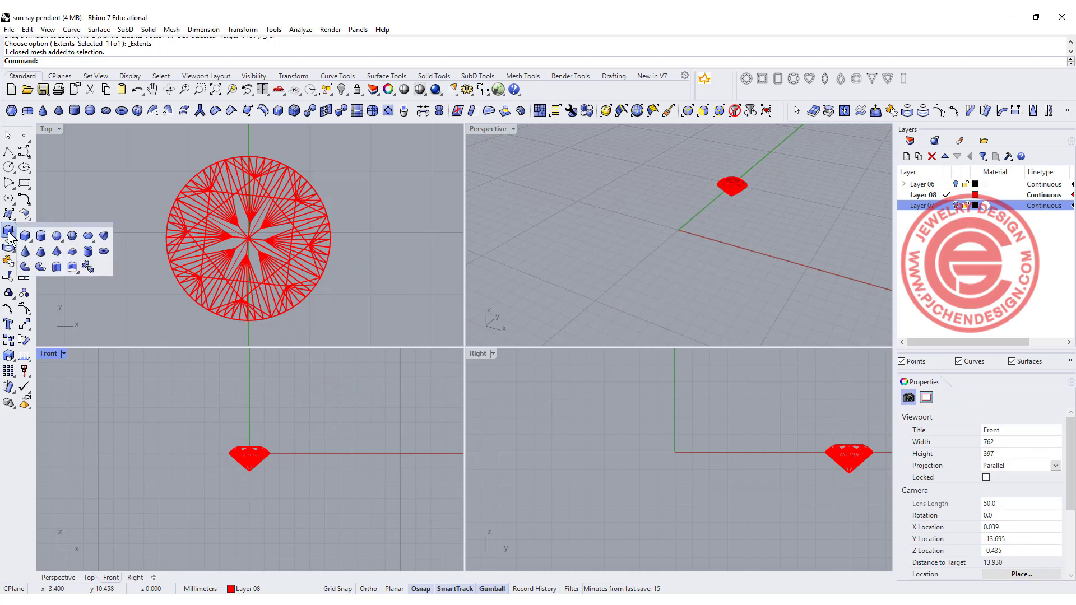
pyautogui.click(88, 253)
pyautogui.click(248, 238)
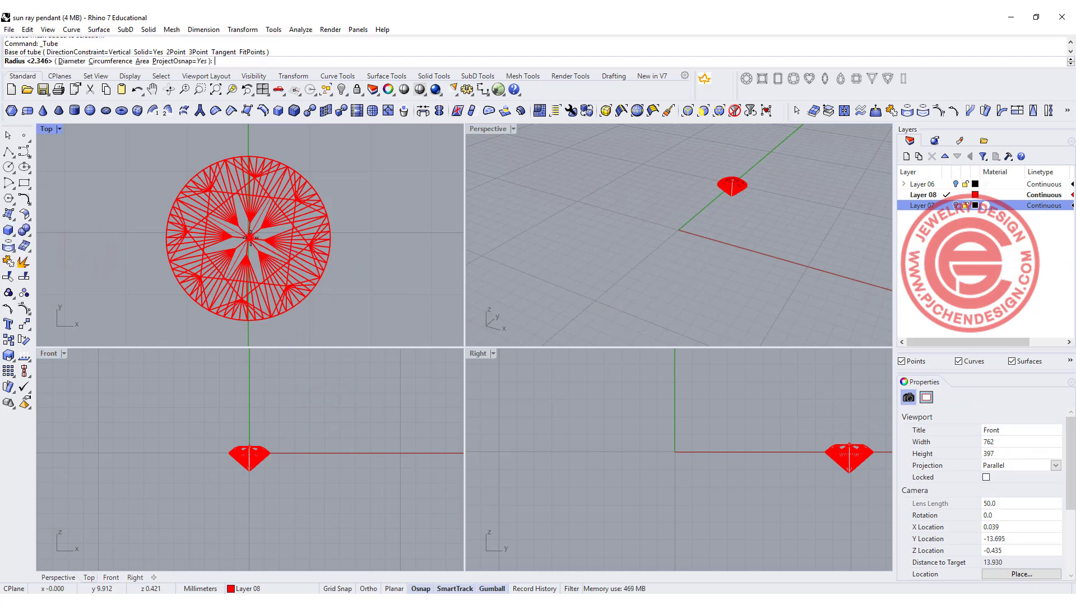
pyautogui.click(334, 246)
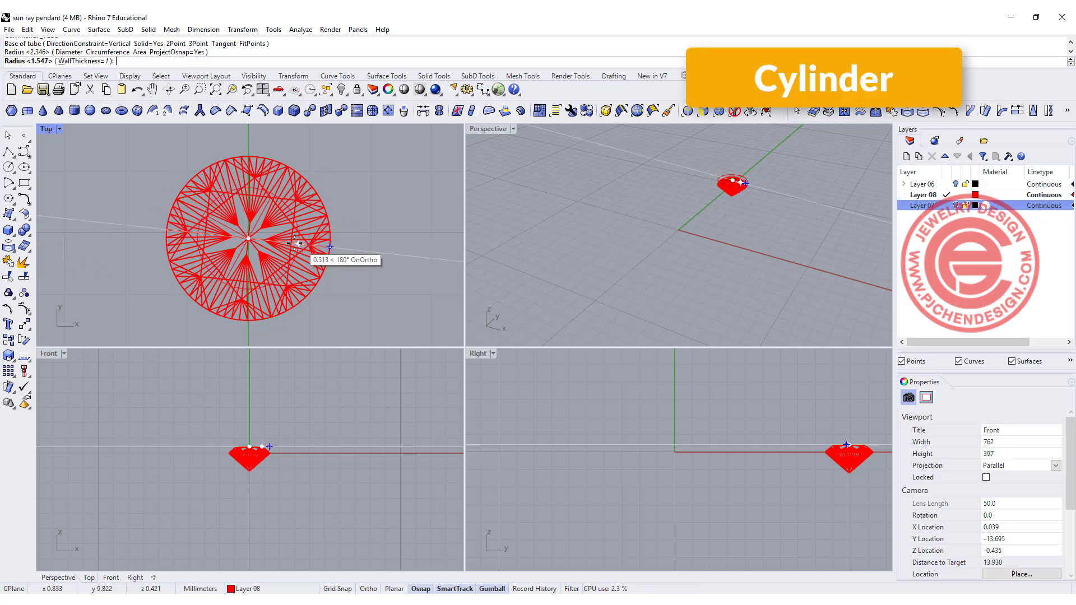
pyautogui.click(296, 243)
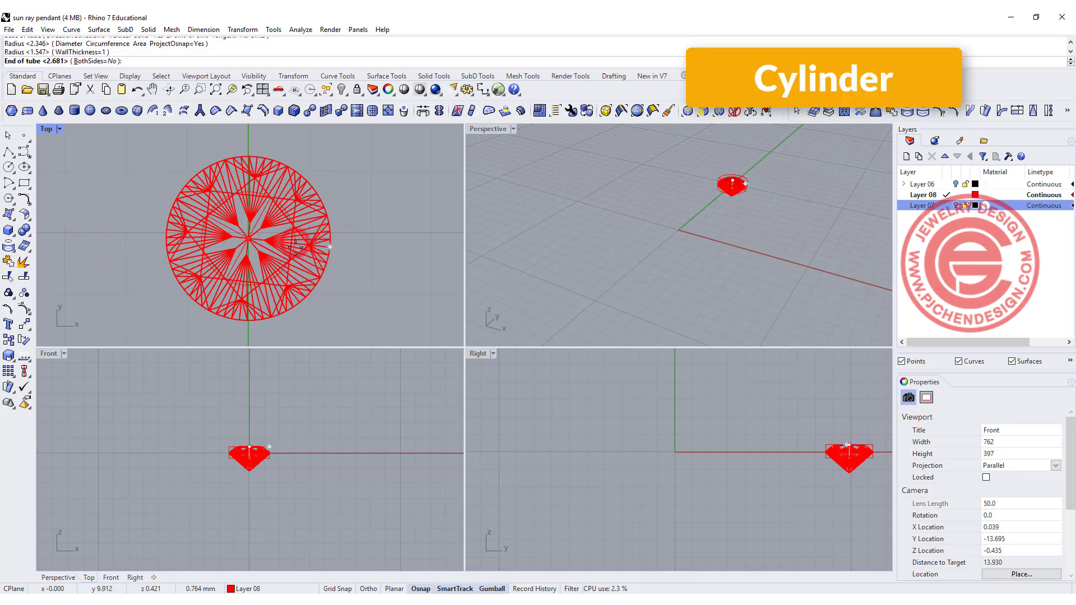
pyautogui.click(274, 478)
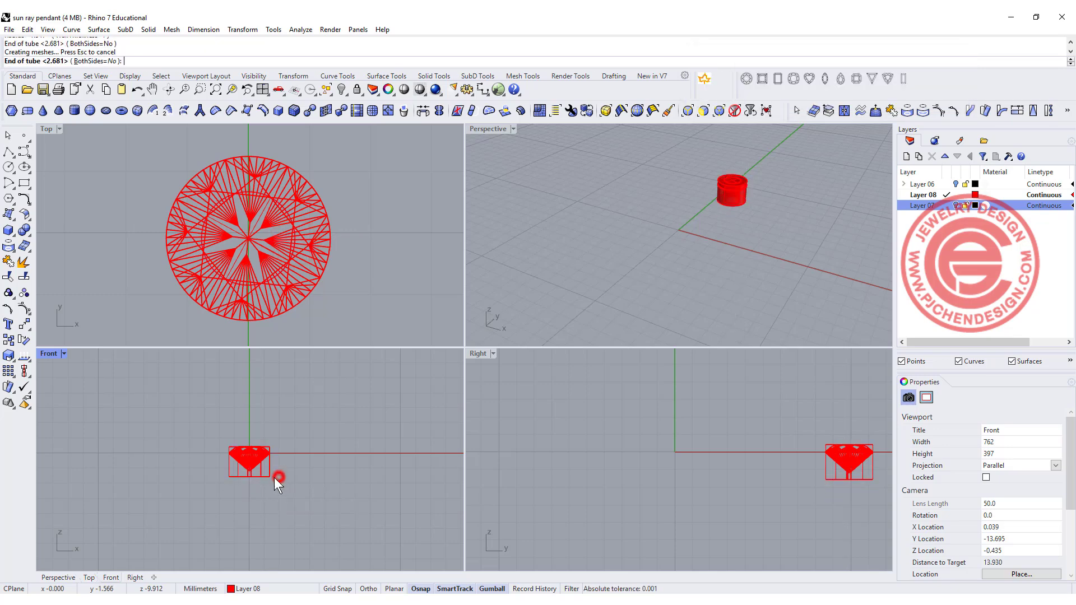
# Move the tube straight down in the Front view so its upper rim sits just below the gemstone's girdle.
pyautogui.scroll(4, 247, 453)
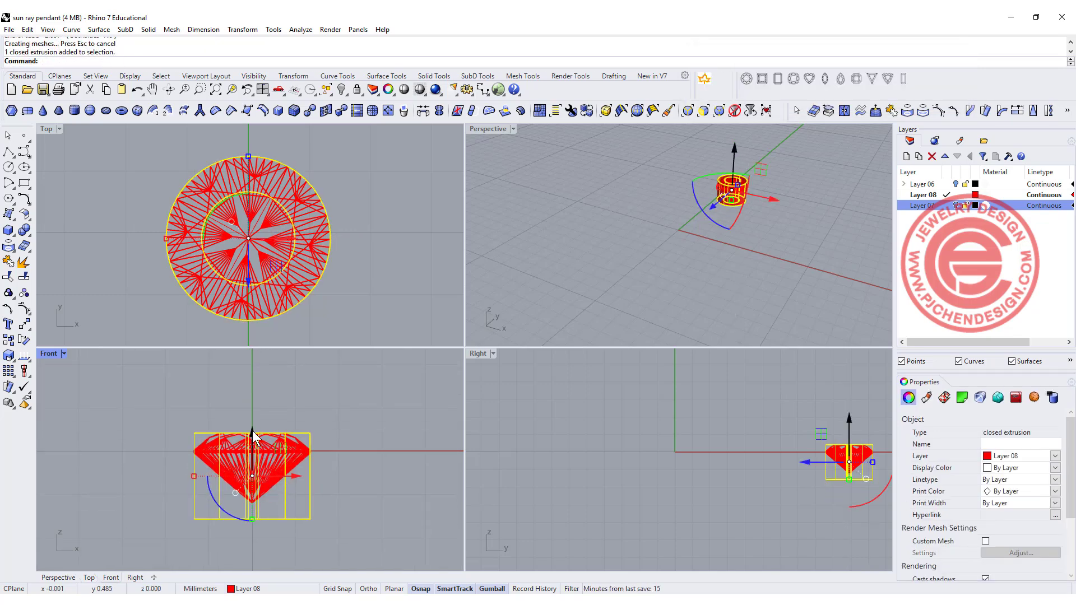
pyautogui.moveTo(253, 437); pyautogui.dragTo(253, 465)
pyautogui.click(379, 451)
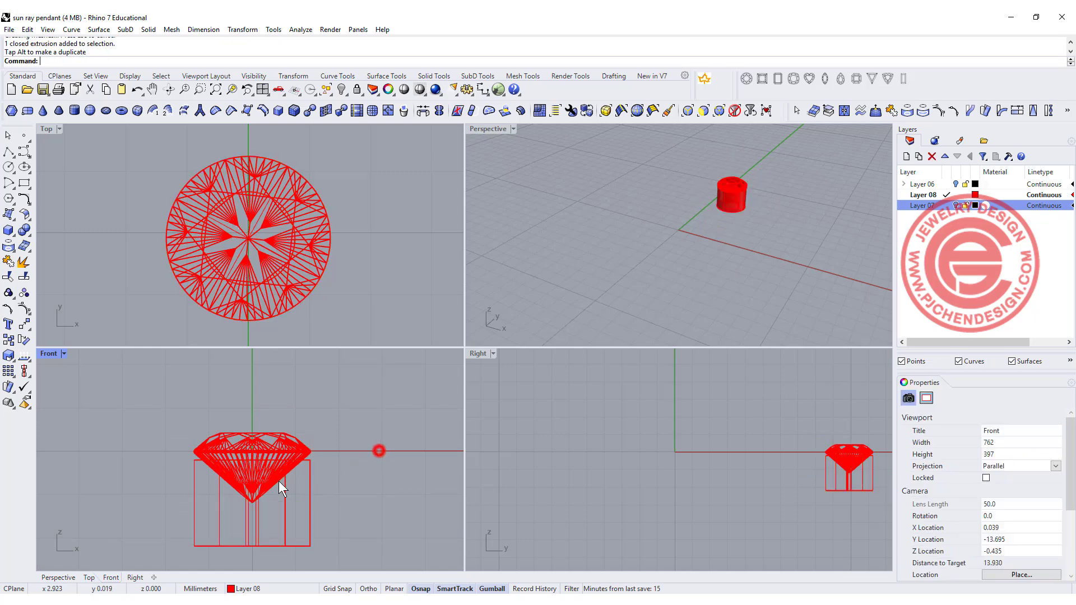
# Chamfer the inner edge of the tube's upper rim with a distance of 0.3 mm and clear the selection.
pyautogui.scroll(3, 309, 463)
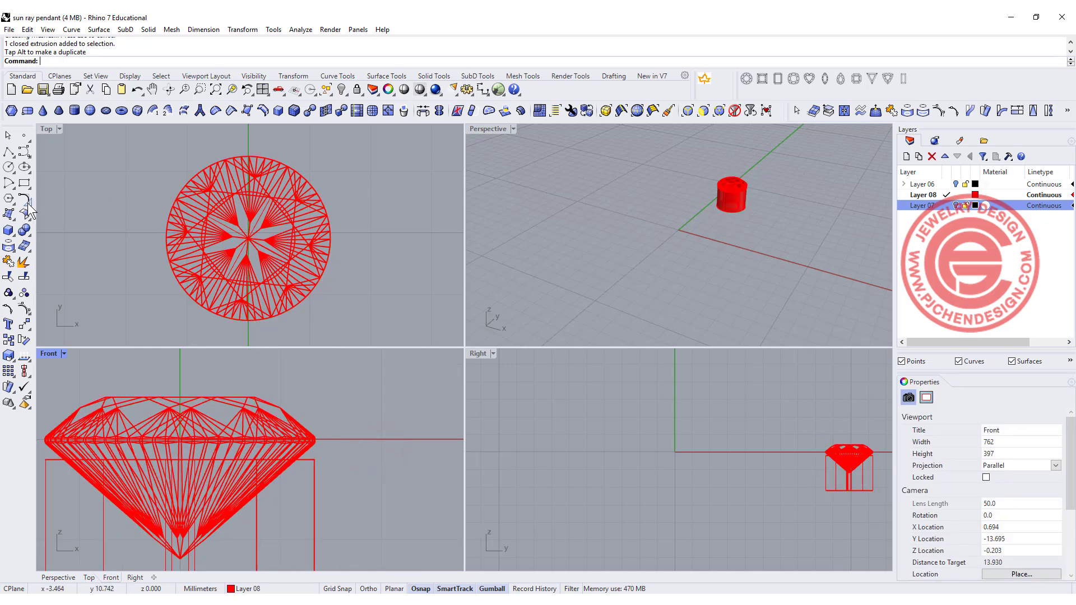
pyautogui.click(11, 234)
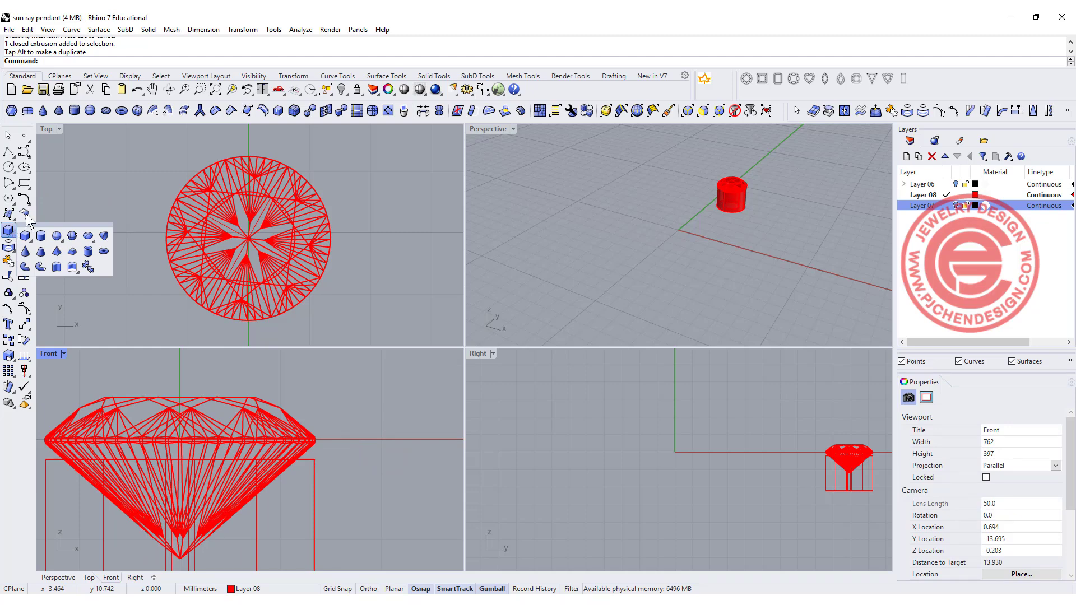
pyautogui.click(24, 230)
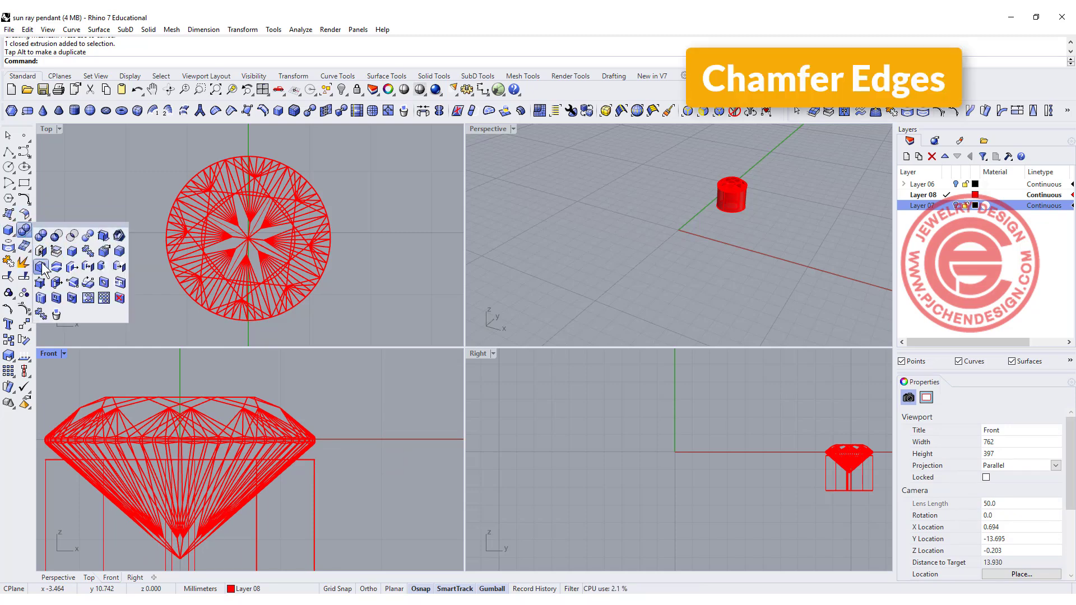
pyautogui.click(40, 267)
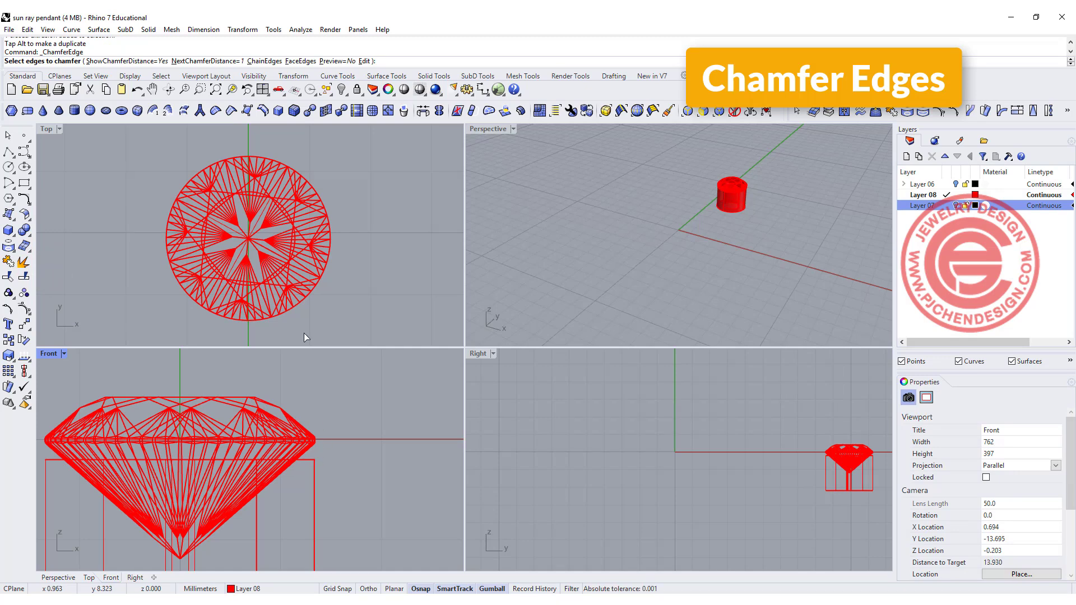
pyautogui.press('Return')
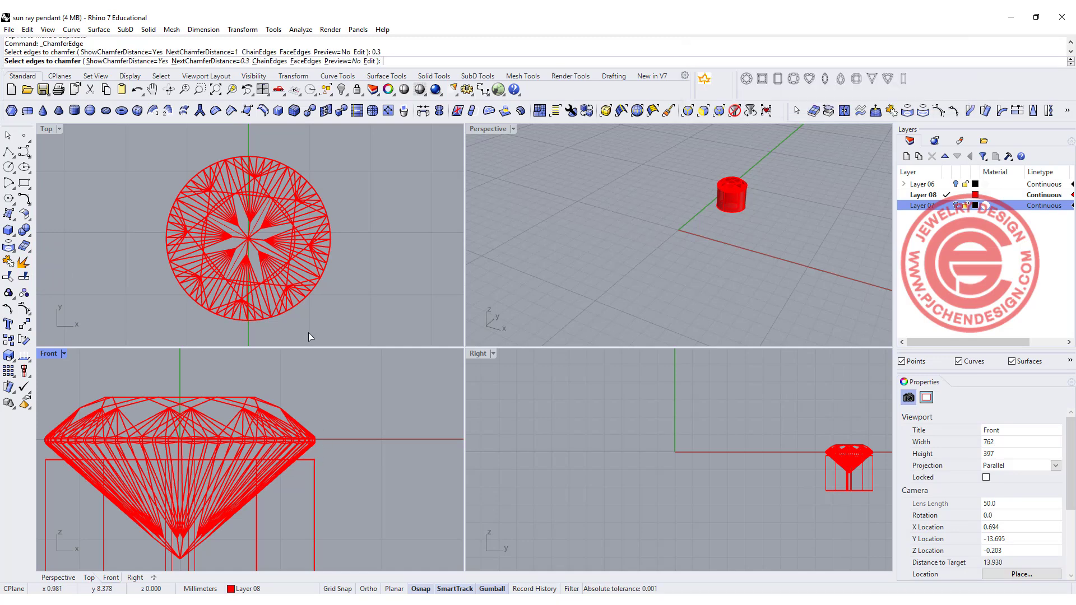
pyautogui.click(256, 463)
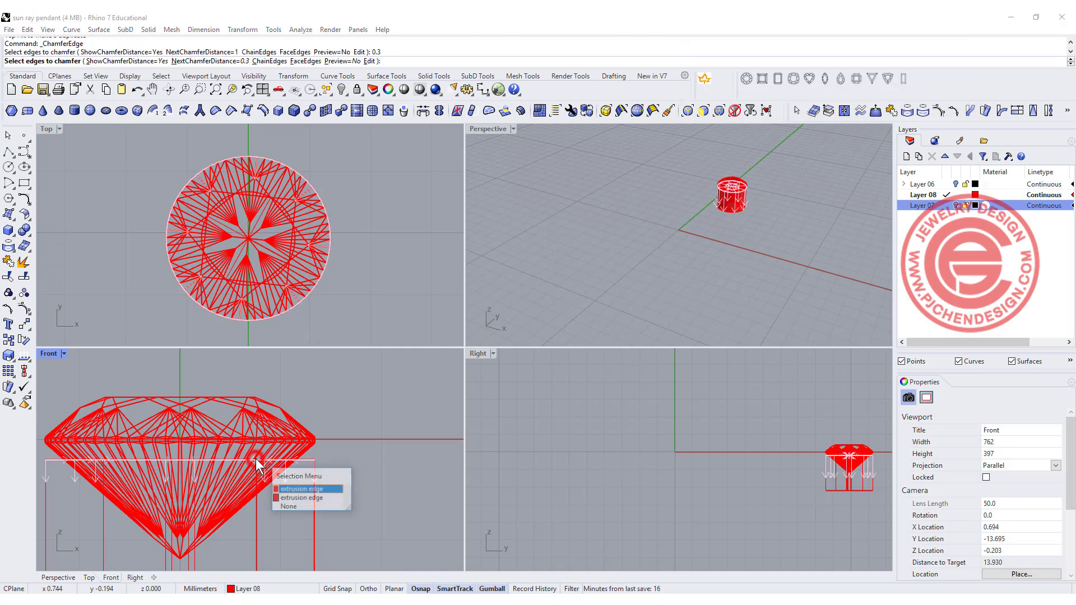
pyautogui.click(288, 497)
pyautogui.press('Return')
pyautogui.press('Return')
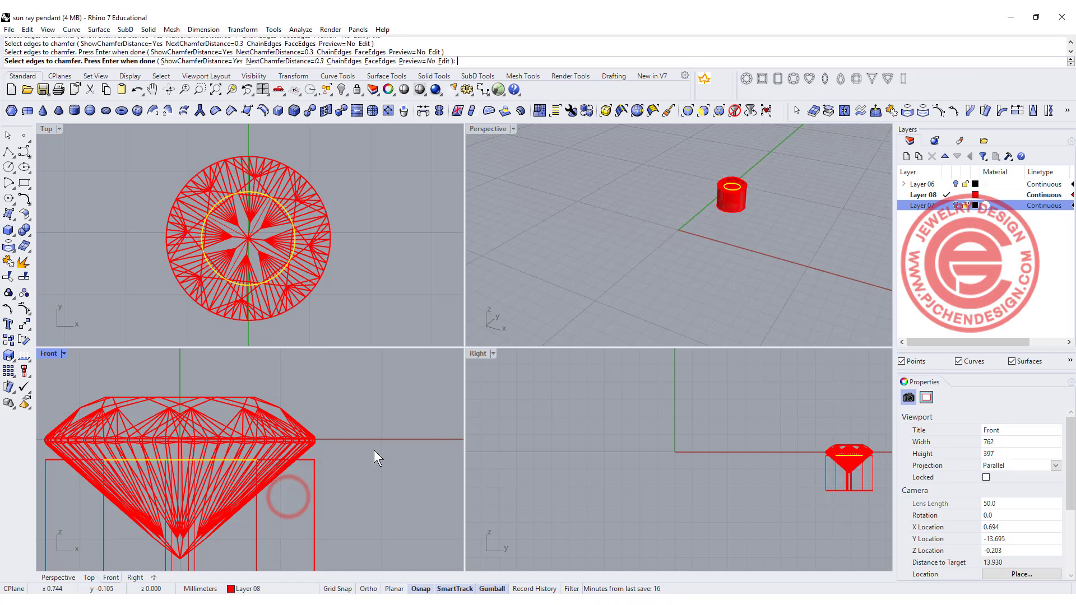
pyautogui.click(311, 499)
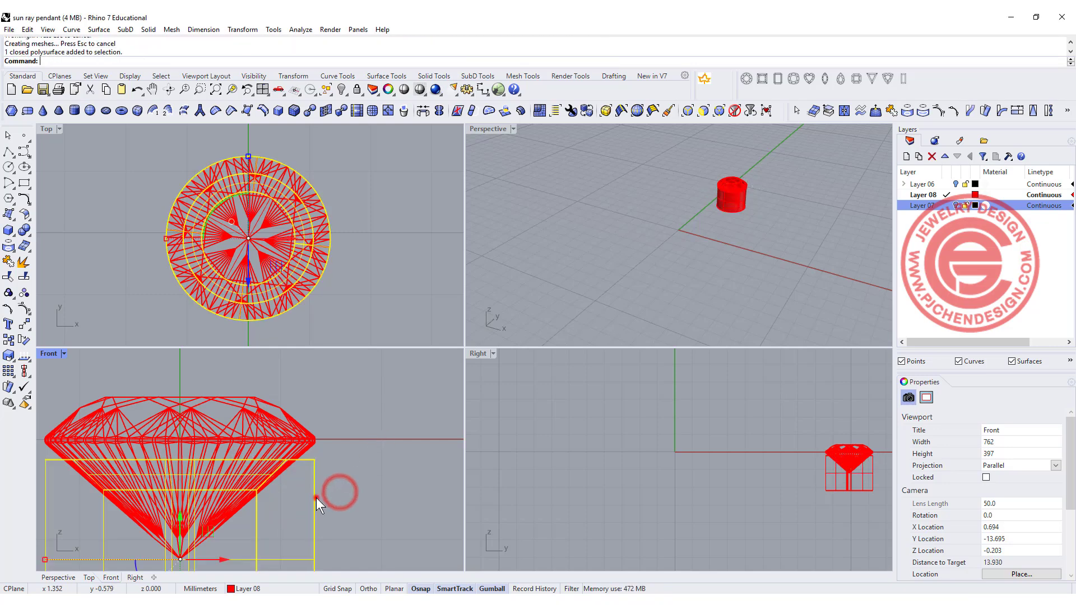
pyautogui.scroll(-3, 288, 469)
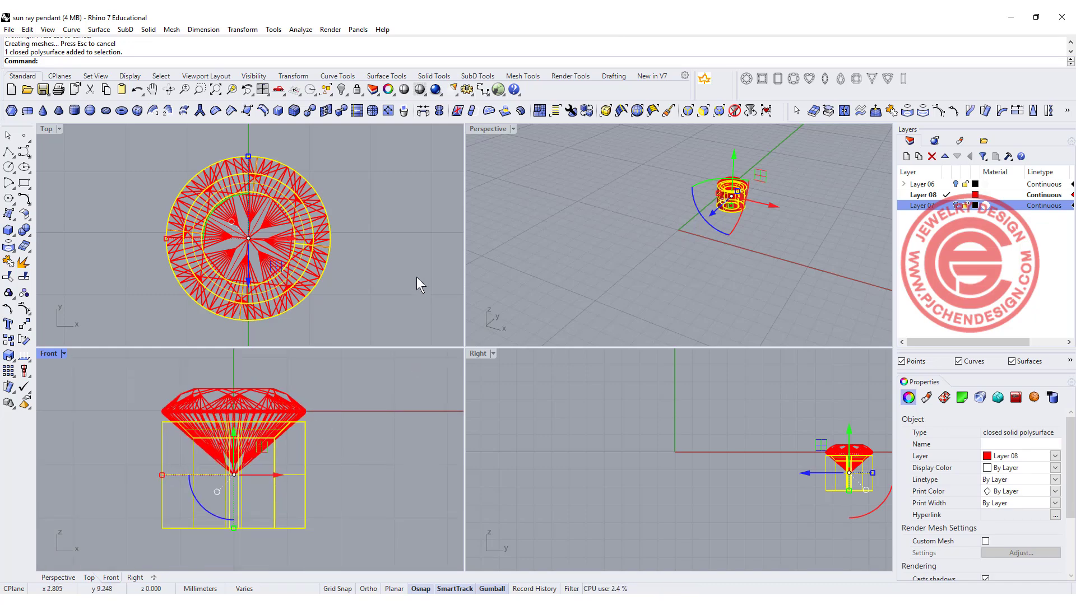
pyautogui.click(391, 204)
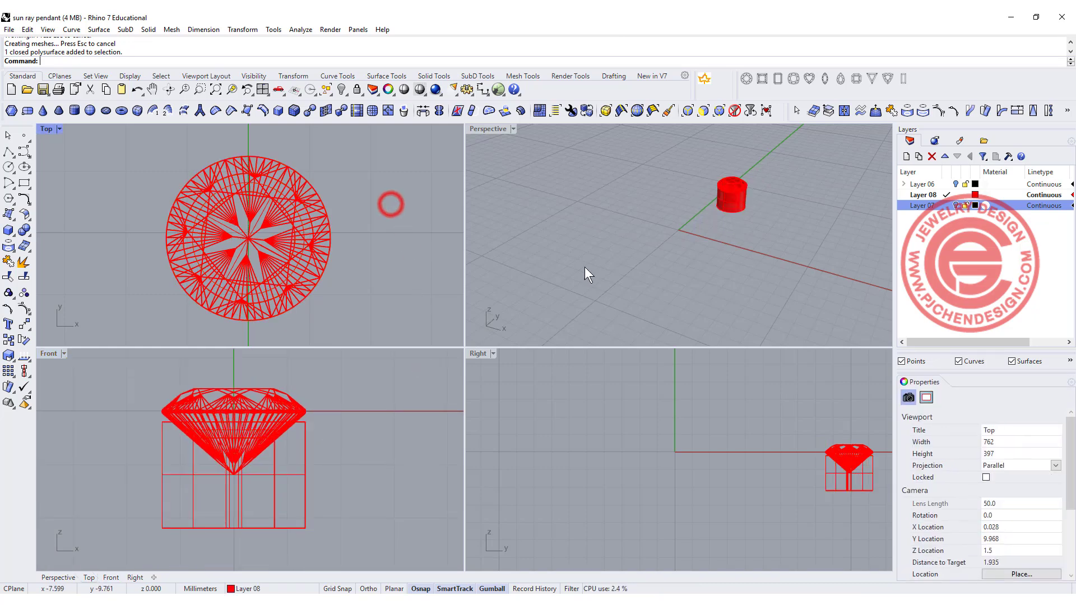
# Show Layer 07 with the sun body and move the gemstone and tube together slightly upward in the Front view.
pyautogui.click(957, 207)
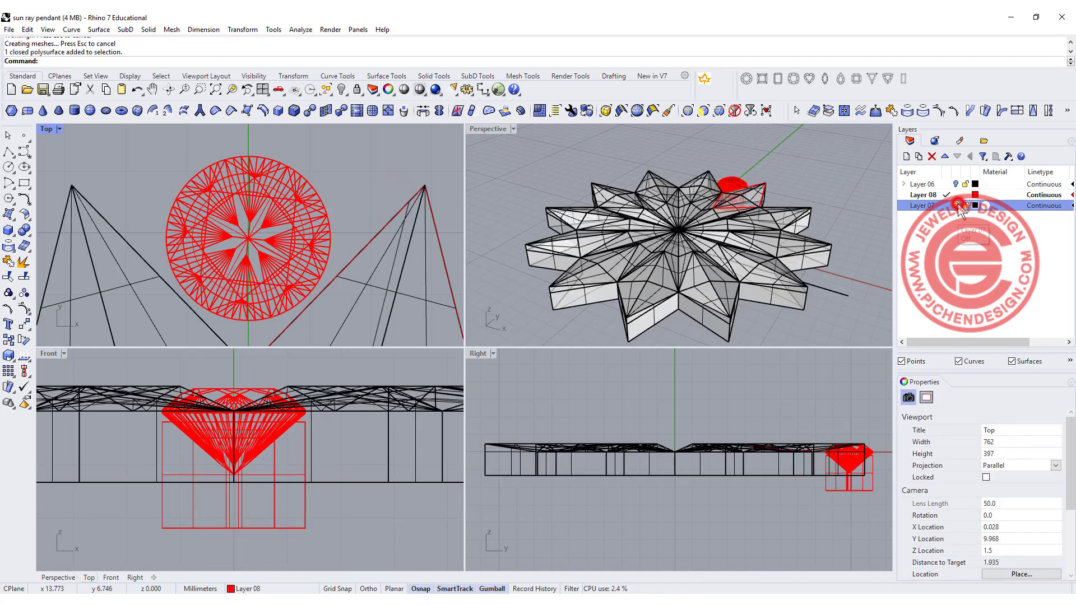
pyautogui.click(237, 395)
pyautogui.keyDown('shift'); pyautogui.click(260, 529); pyautogui.keyUp('shift')
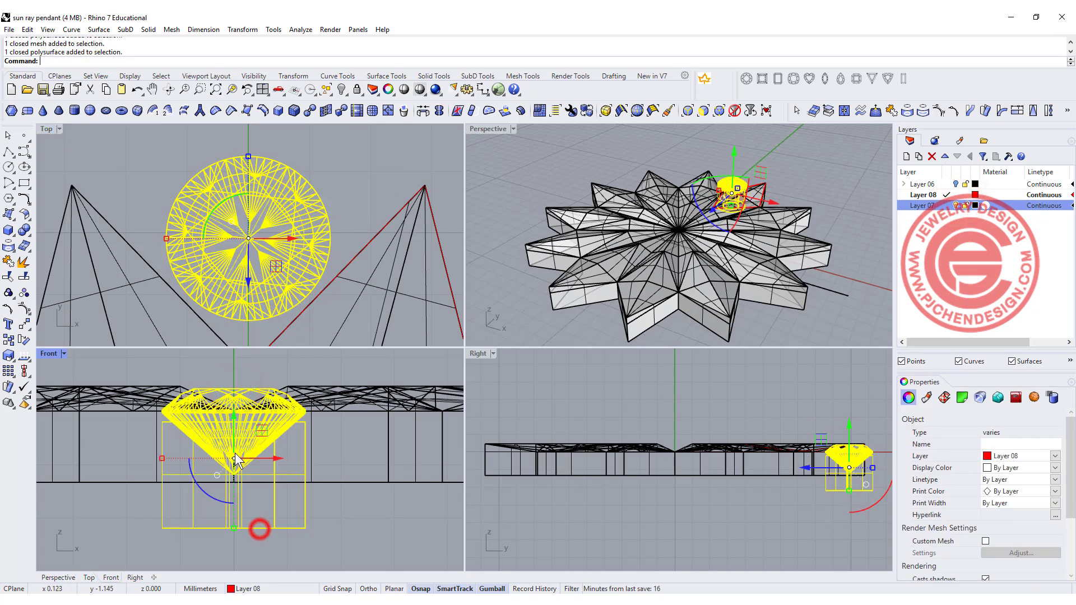
pyautogui.moveTo(230, 418); pyautogui.dragTo(238, 413)
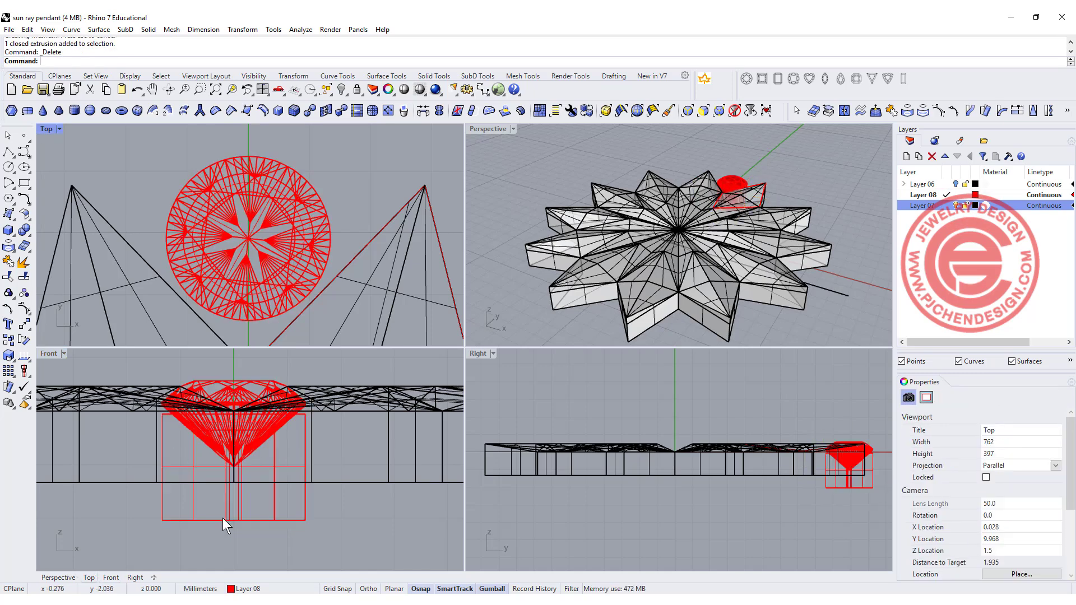
pyautogui.click(223, 518)
pyautogui.click(340, 502)
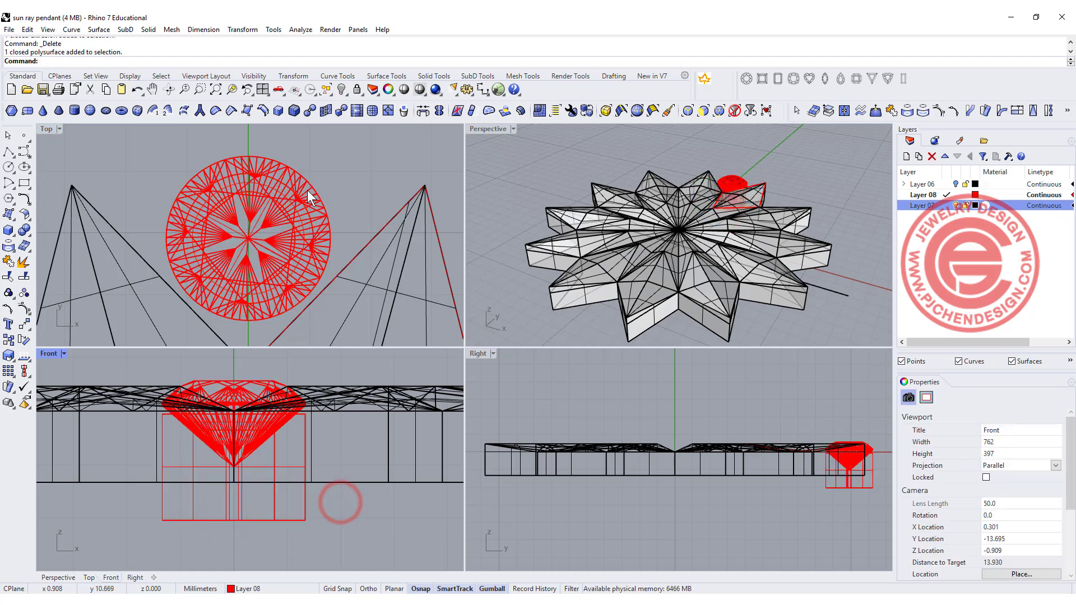
# Draw a straight vertical polyline from the origin (0) down about 3.14 mm in the Front view.
pyautogui.moveTo(307, 190); pyautogui.dragTo(330, 192, button='right')
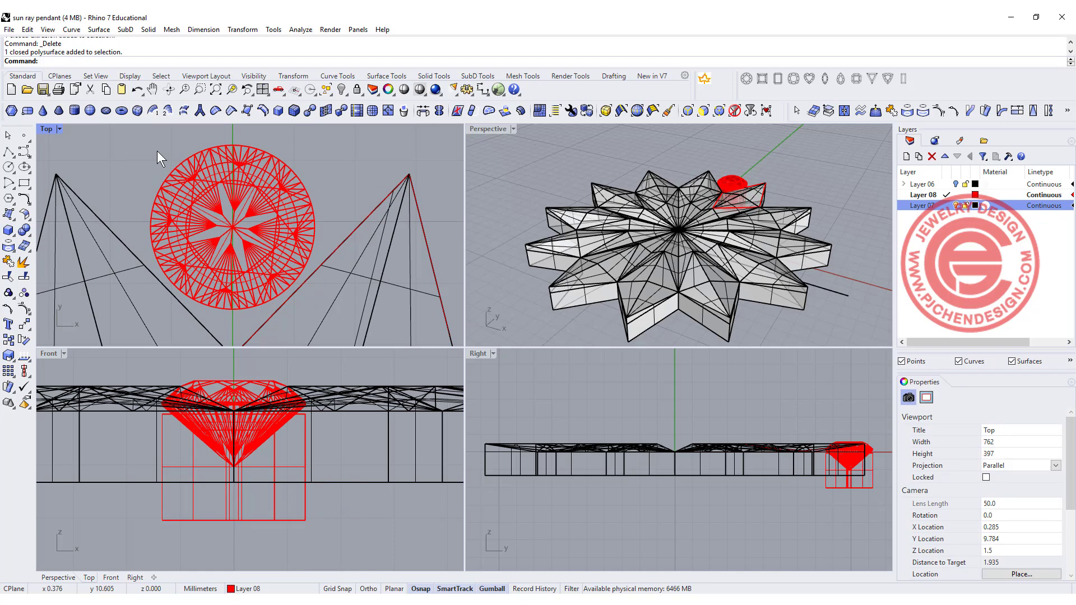
pyautogui.click(7, 152)
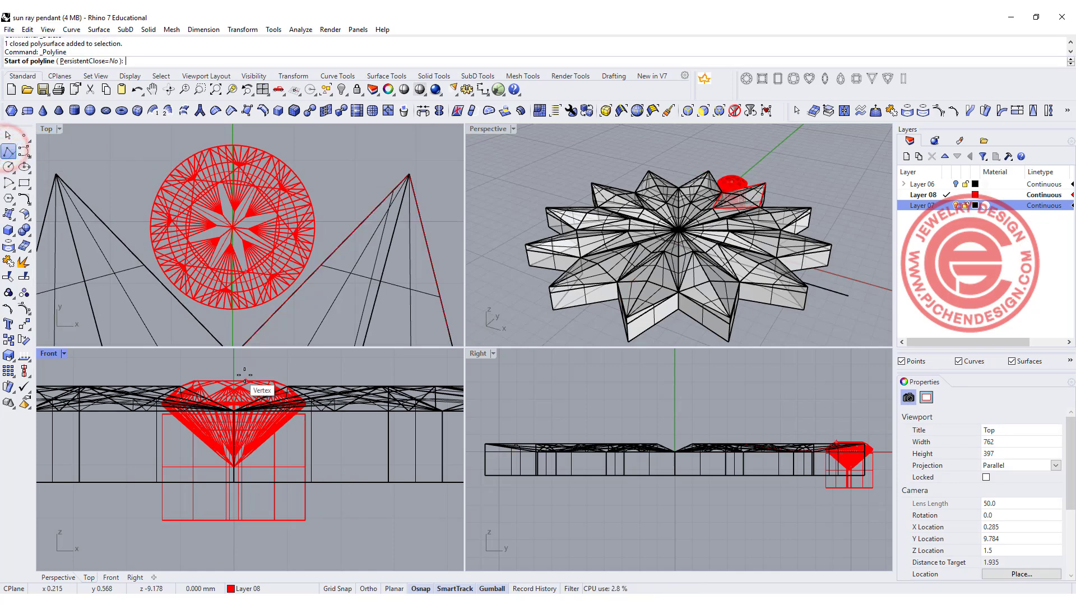
pyautogui.write('0')
pyautogui.press('Return')
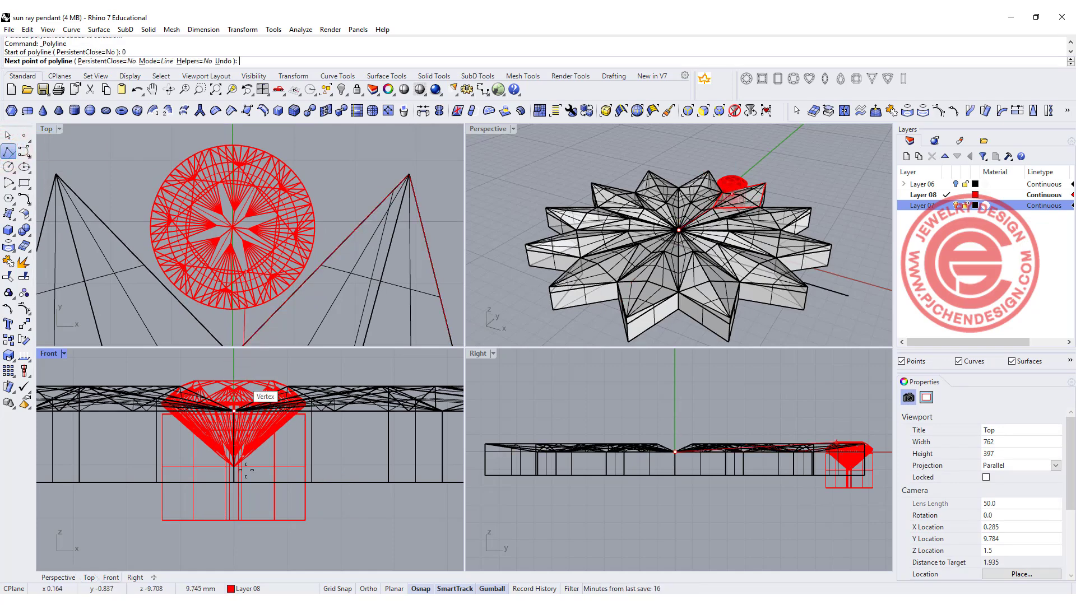
pyautogui.scroll(-2, 240, 504)
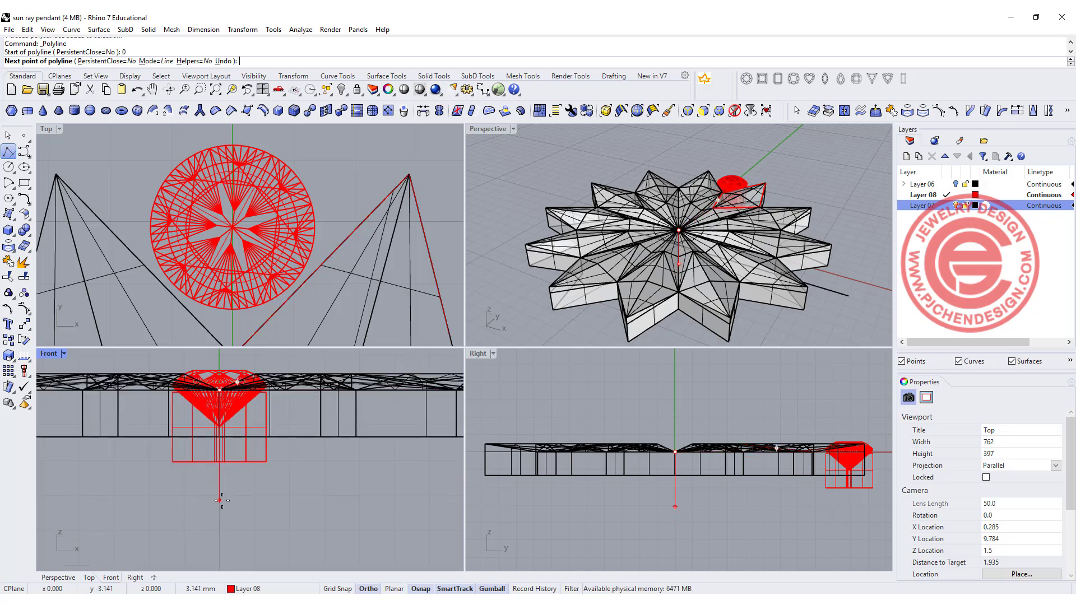
pyautogui.click(222, 501)
pyautogui.press('Return')
# Move the vertical line to the gemstone's rim in the notch between the two upper rays and raise it slightly.
pyautogui.scroll(-10, 264, 255)
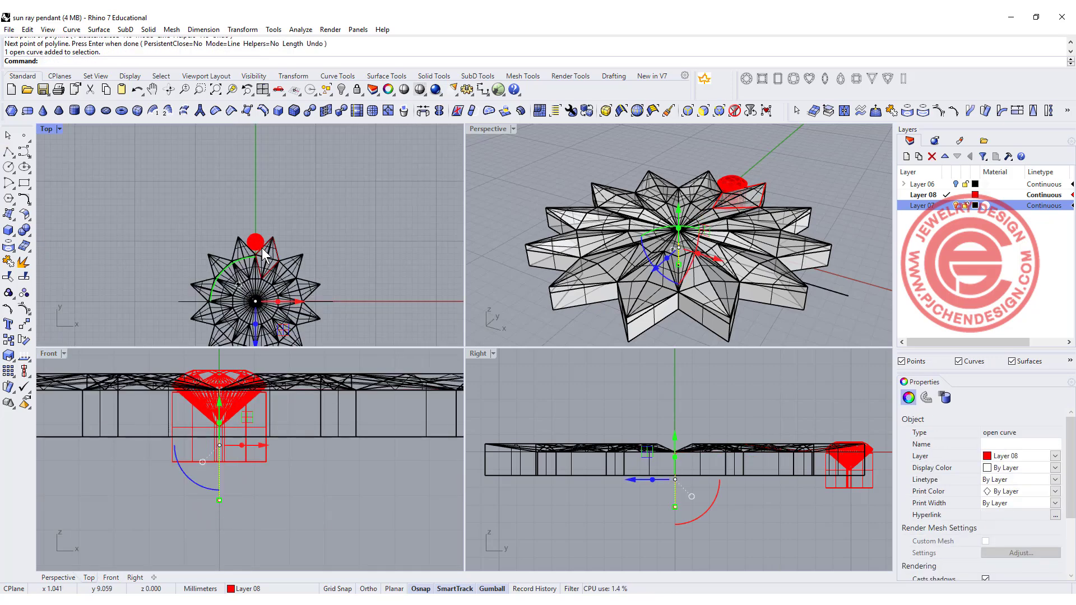
pyautogui.moveTo(258, 325); pyautogui.dragTo(265, 264, button='right')
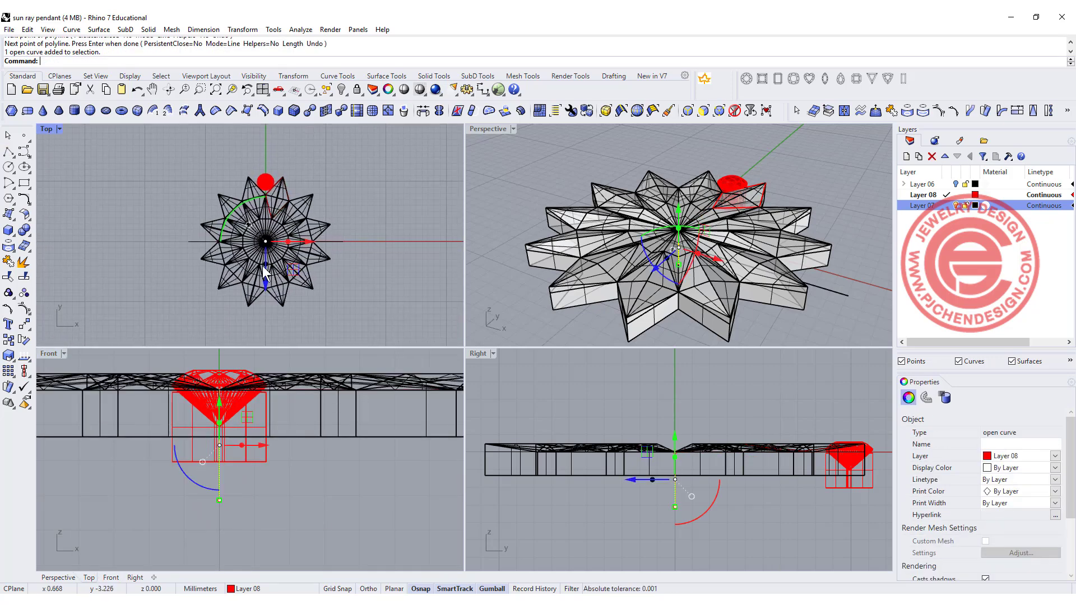
pyautogui.scroll(6, 265, 264)
pyautogui.moveTo(268, 264); pyautogui.dragTo(271, 178)
pyautogui.moveTo(270, 178); pyautogui.dragTo(261, 304, button='right')
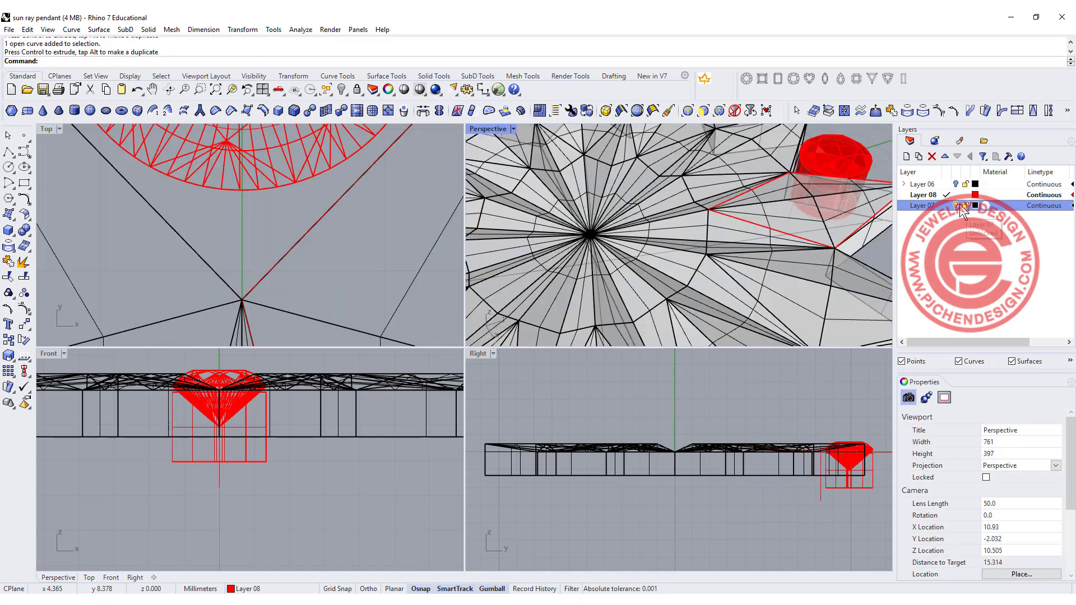
# Hide Layer 07 with the sun body and set the gemstone mesh's display color to cyan.
pyautogui.click(955, 206)
pyautogui.keyDown('shift'); pyautogui.moveTo(775, 207); pyautogui.dragTo(658, 236, button='right'); pyautogui.keyUp('shift')
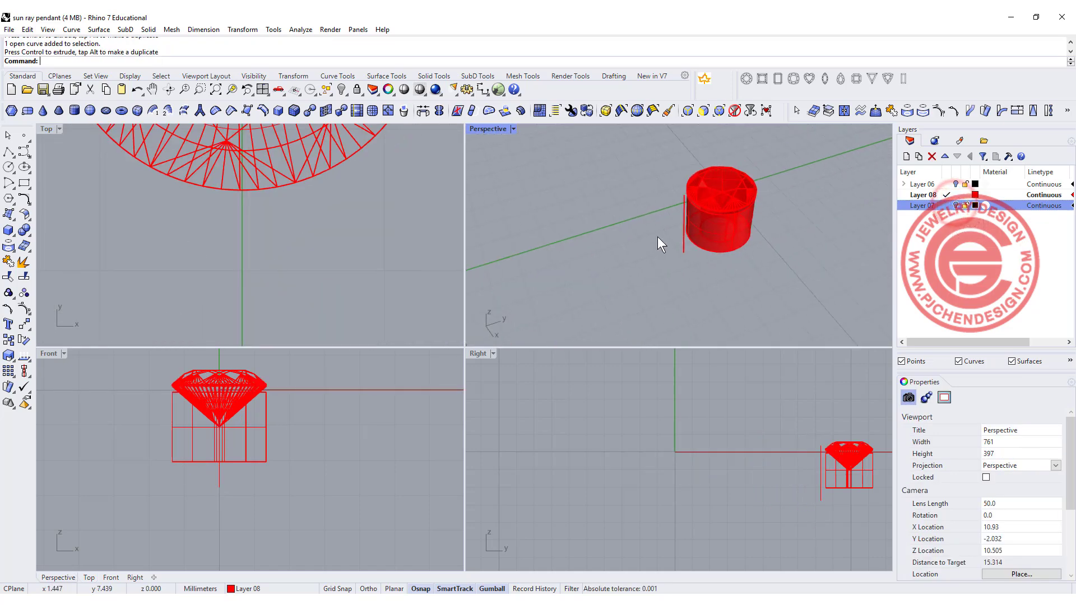
pyautogui.scroll(6, 689, 229)
pyautogui.moveTo(723, 222); pyautogui.dragTo(738, 204, button='right')
pyautogui.click(751, 158)
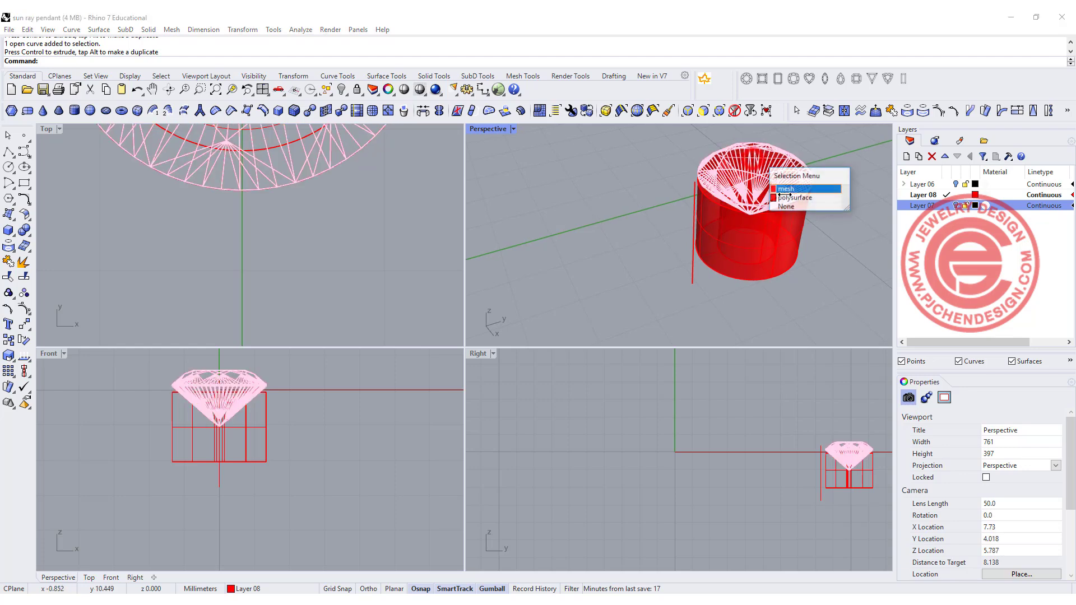
pyautogui.click(826, 190)
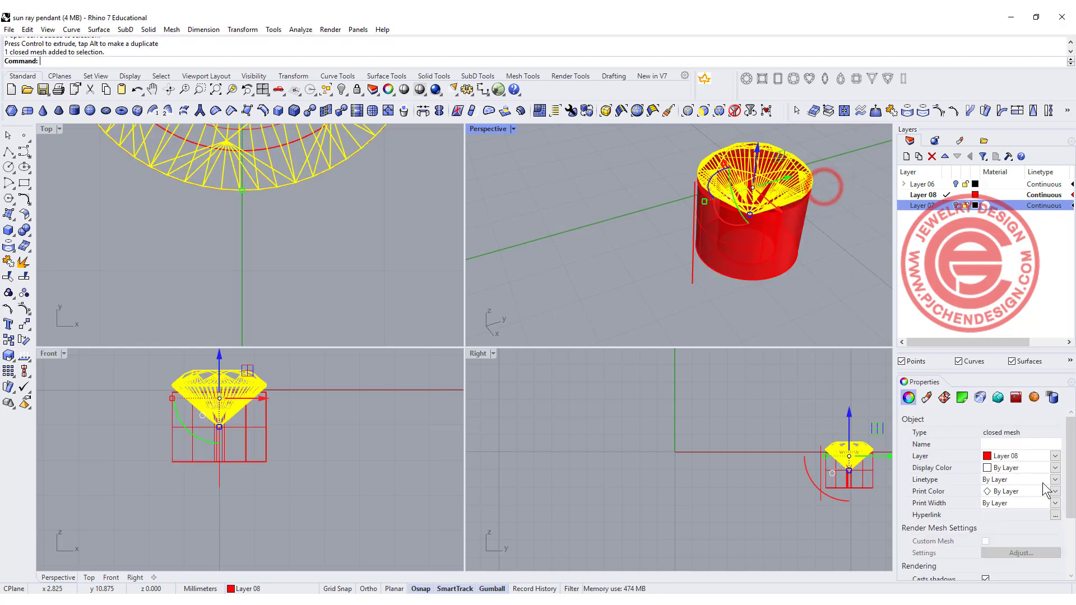
pyautogui.click(1055, 467)
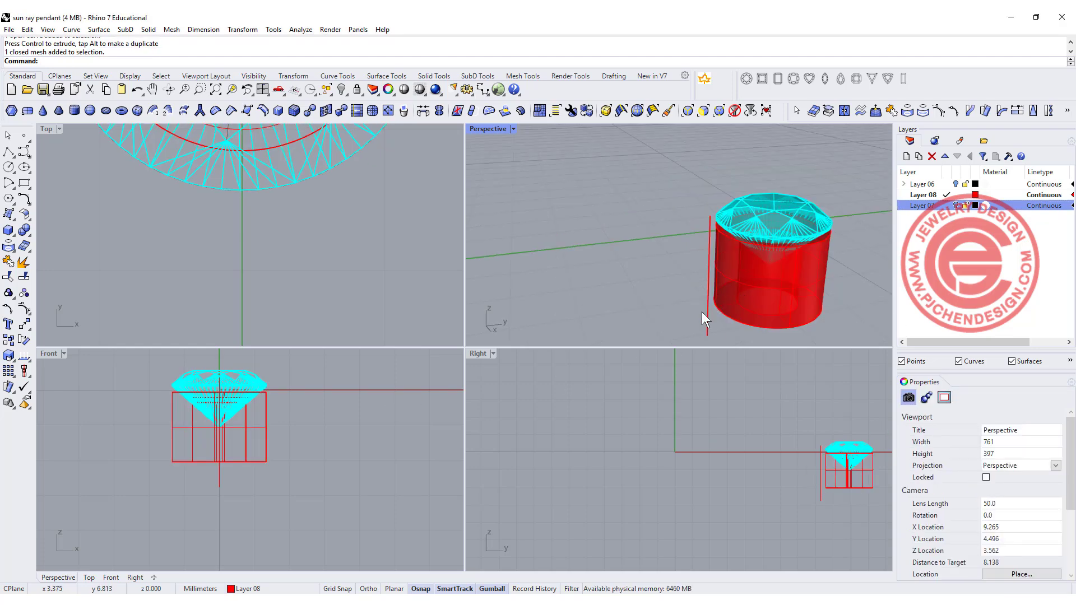
# Create a round-capped solid pipe of uniform radius about 0.4 mm along the vertical line as a prong.
pyautogui.click(708, 311)
pyautogui.scroll(-2, 190, 230)
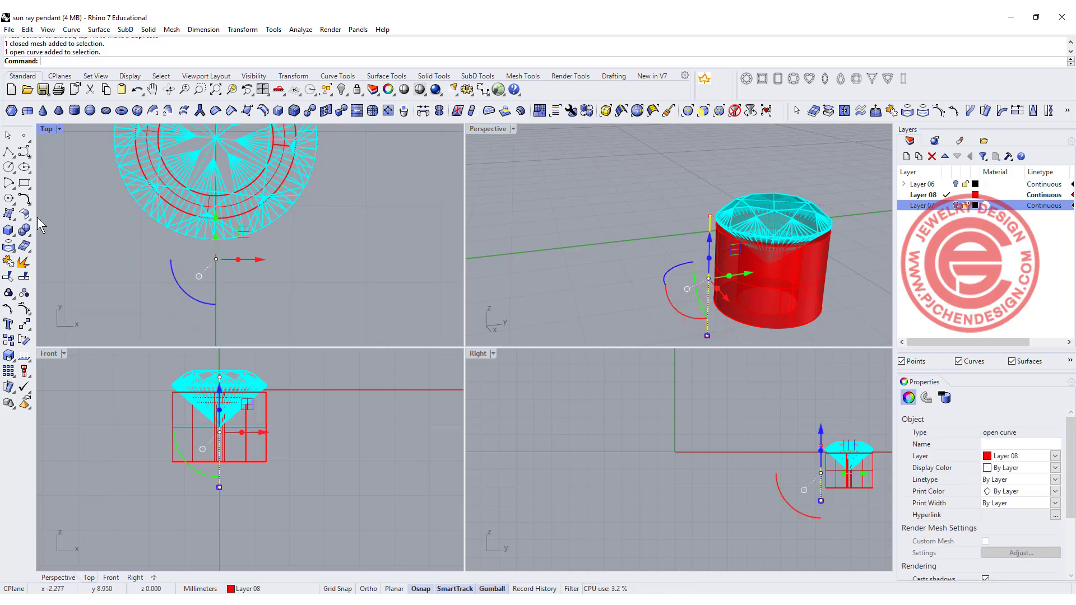
pyautogui.click(9, 233)
pyautogui.click(41, 267)
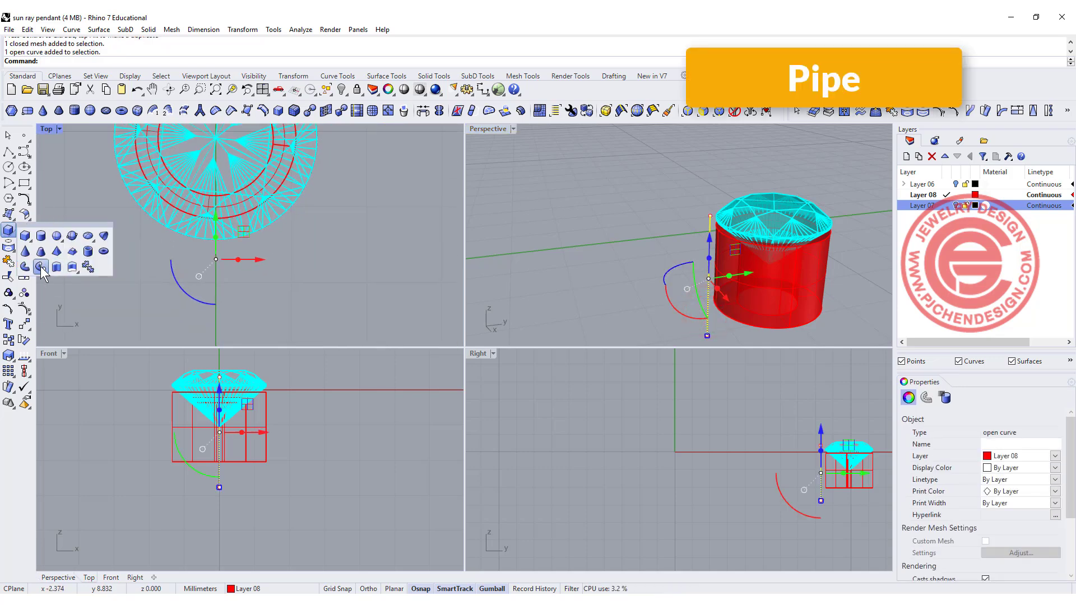
pyautogui.scroll(2, 245, 253)
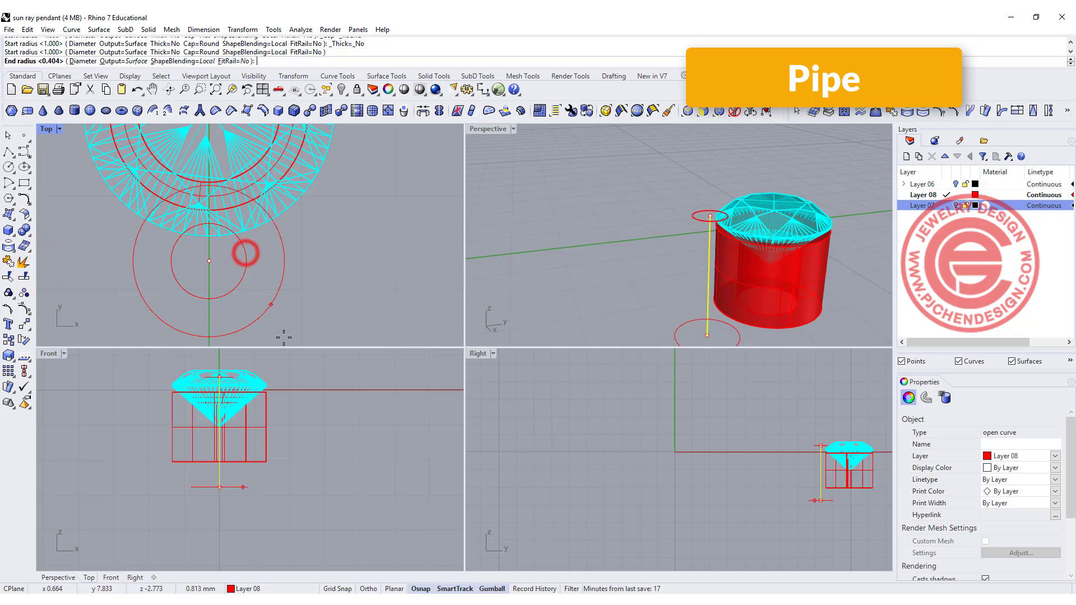
pyautogui.click(235, 256)
pyautogui.press('Return')
pyautogui.click(432, 257)
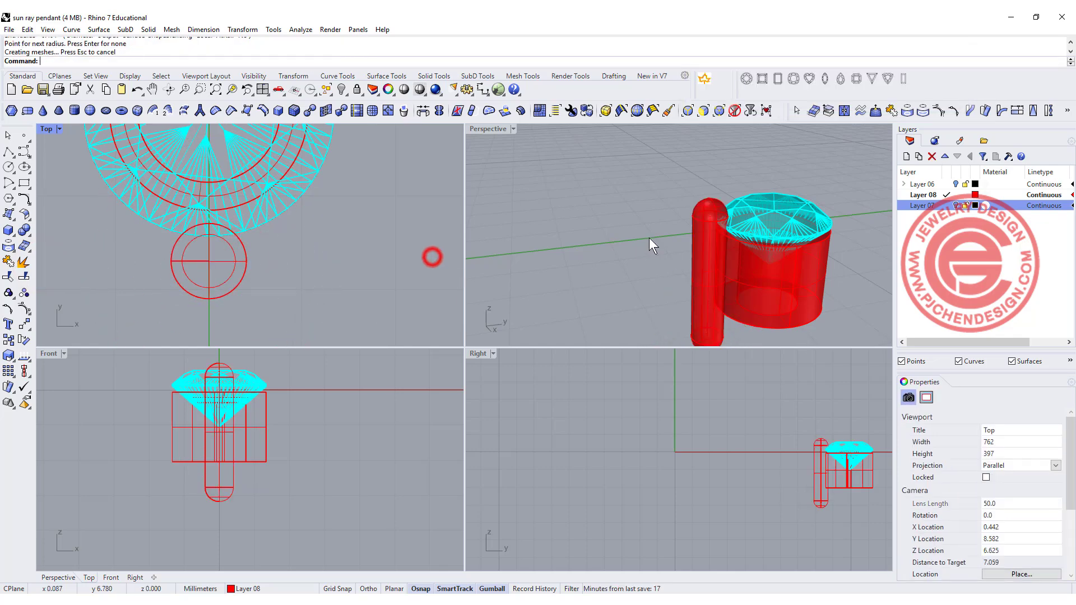
# Move the prong pipe with its centre line slightly toward the tube in the Right view so it overlaps the gemstone's rim.
pyautogui.moveTo(649, 238); pyautogui.dragTo(656, 219, button='right')
pyautogui.moveTo(271, 493); pyautogui.dragTo(223, 478)
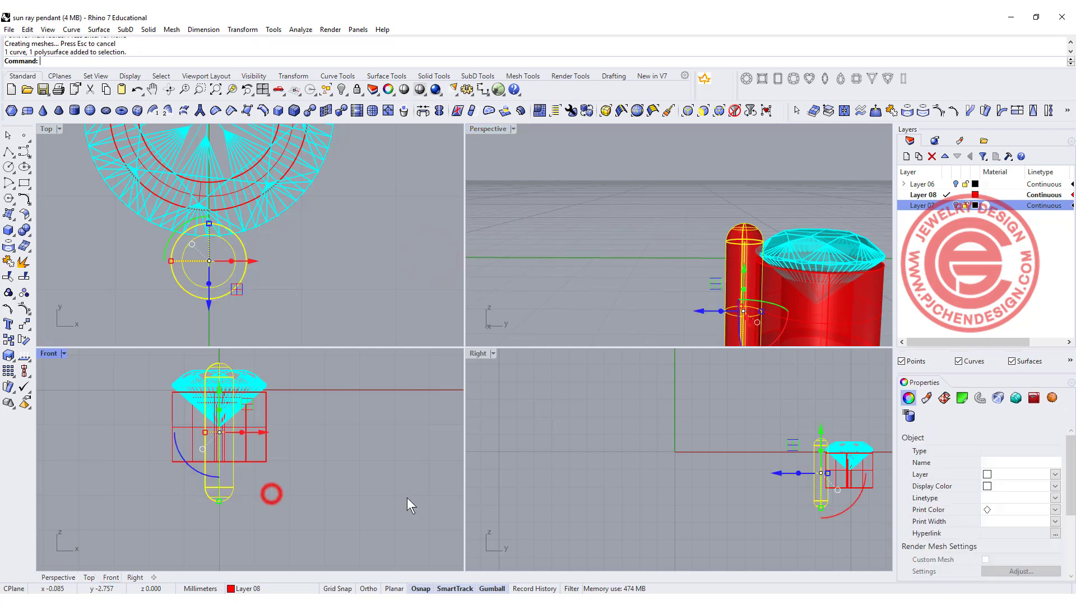
pyautogui.moveTo(818, 471); pyautogui.dragTo(722, 453, button='right')
pyautogui.scroll(8, 736, 451)
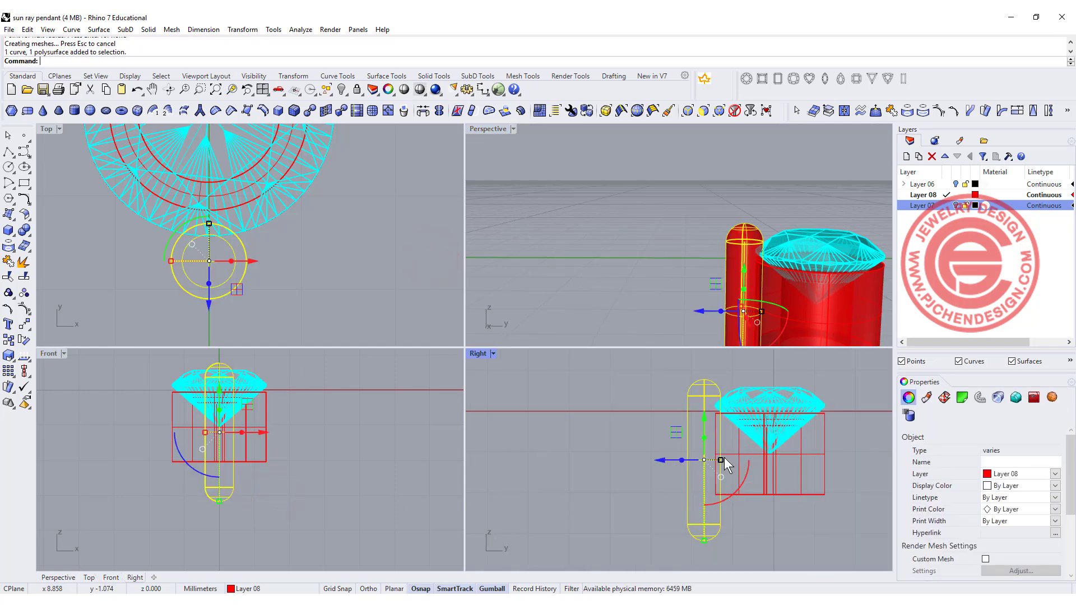
pyautogui.click(663, 460)
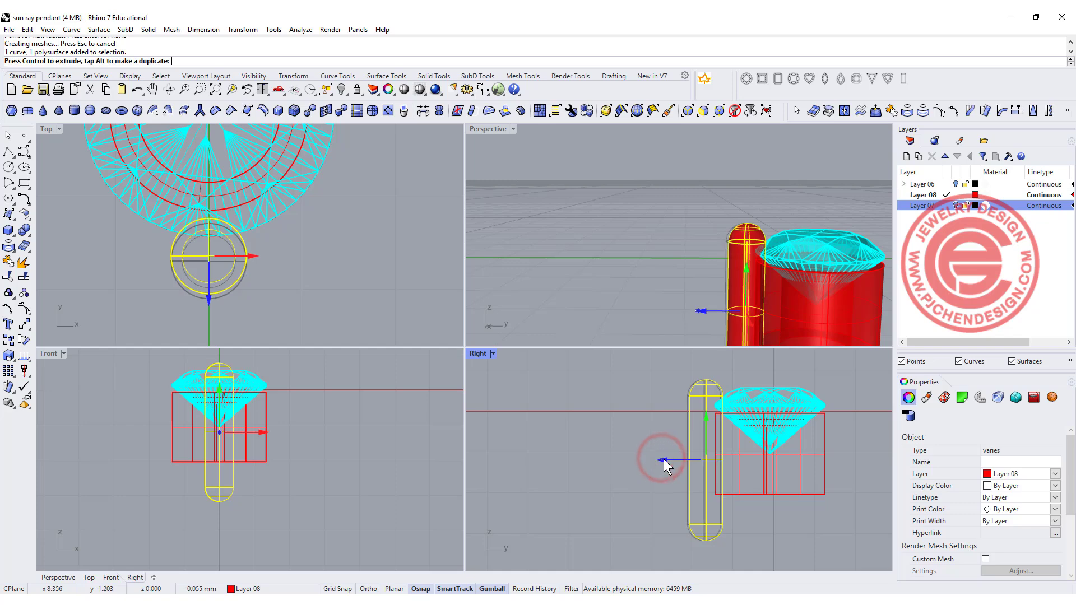
pyautogui.click(642, 241)
# Show Layer 07 to check the prong's position in the notch between the rays, and hide the layer again.
pyautogui.moveTo(698, 207); pyautogui.dragTo(717, 183, button='right')
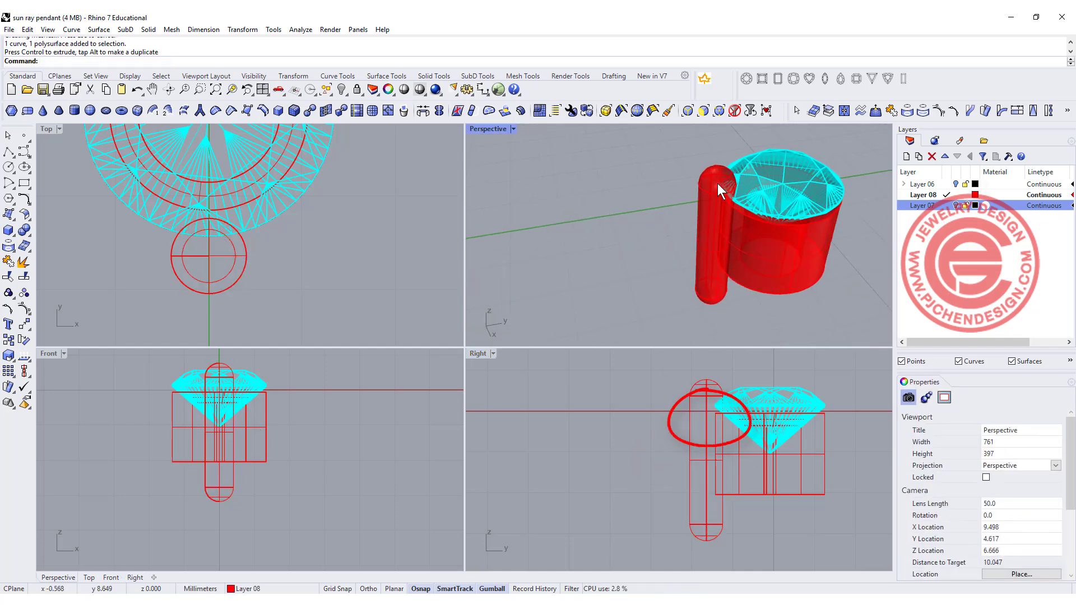
pyautogui.scroll(-6, 270, 219)
pyautogui.moveTo(293, 179); pyautogui.dragTo(276, 245, button='right')
pyautogui.click(236, 295)
pyautogui.click(955, 206)
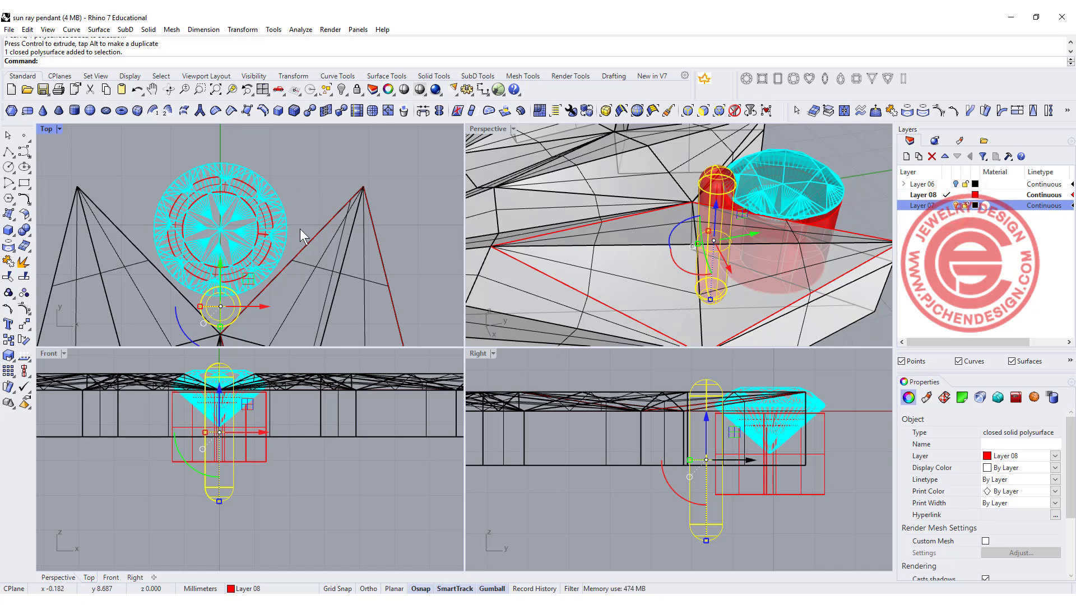
pyautogui.click(956, 205)
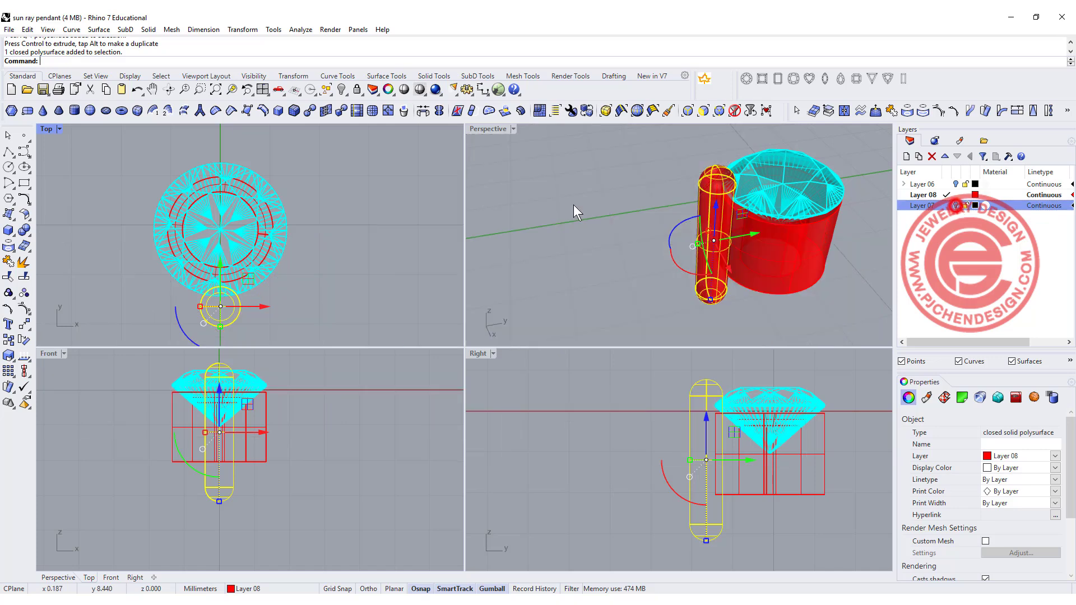
# Rotate copies of the prong around the gemstone's centre in the Top view at 120 and 240 degrees.
pyautogui.click(315, 301)
pyautogui.moveTo(278, 328); pyautogui.dragTo(239, 314)
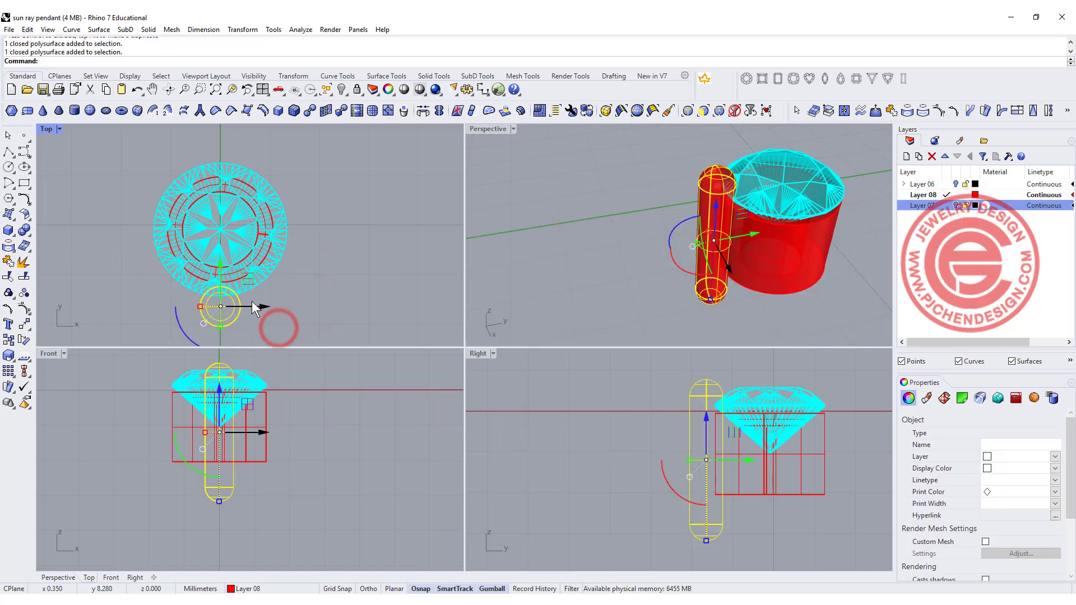
pyautogui.click(24, 342)
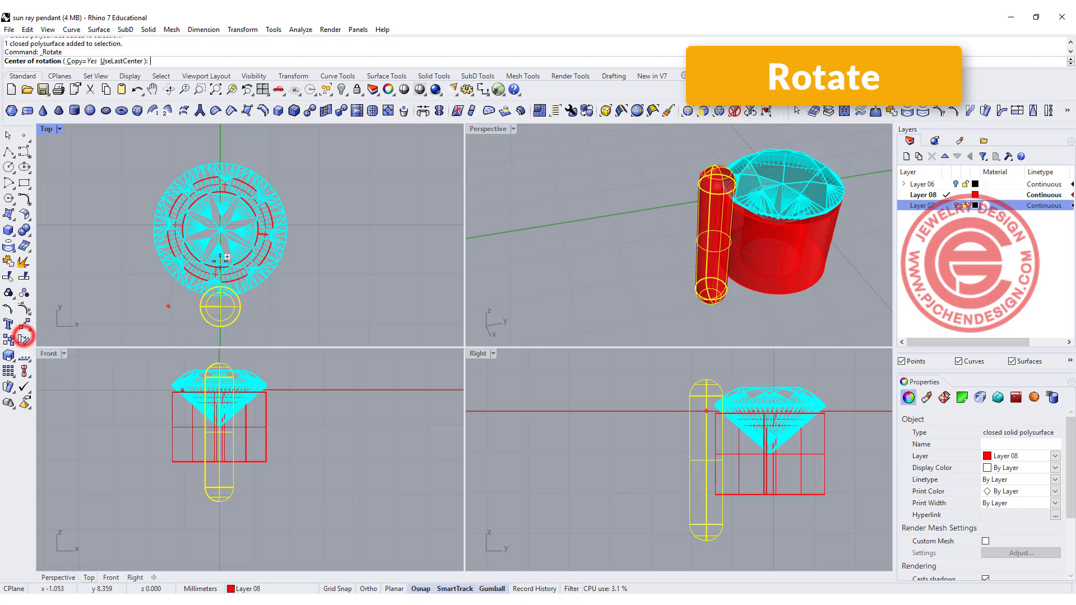
pyautogui.click(221, 230)
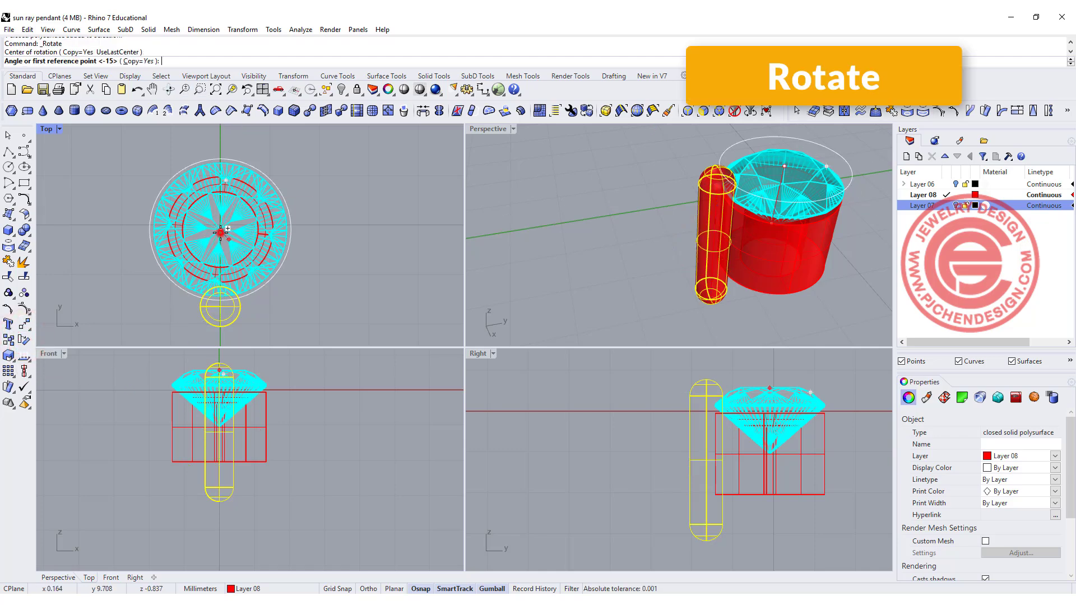
pyautogui.keyDown('shift'); pyautogui.click(219, 338); pyautogui.keyUp('shift')
pyautogui.write('12')
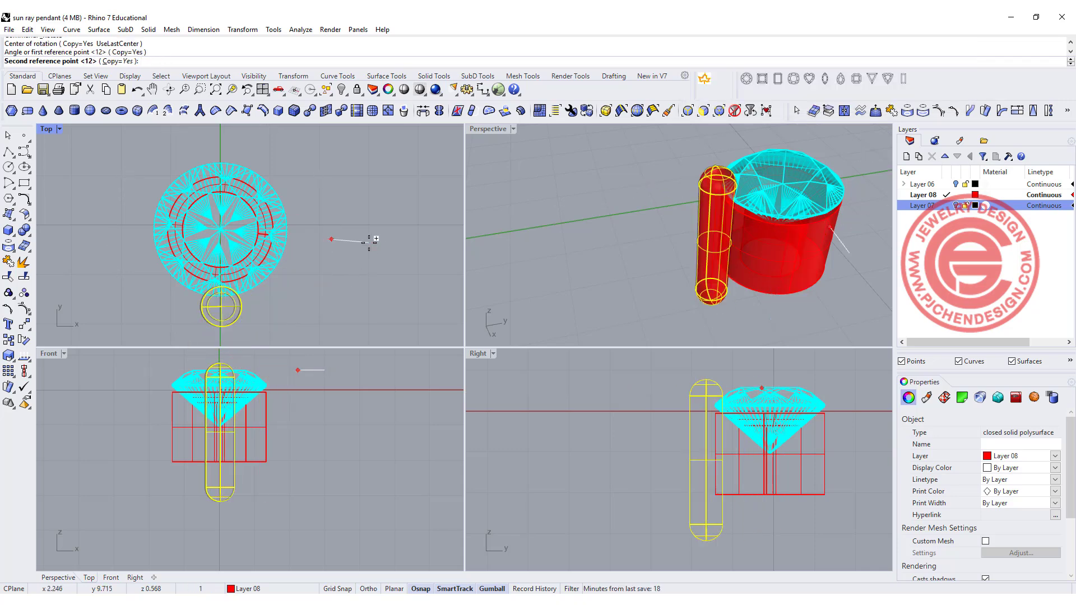
pyautogui.write('0')
pyautogui.press('Return')
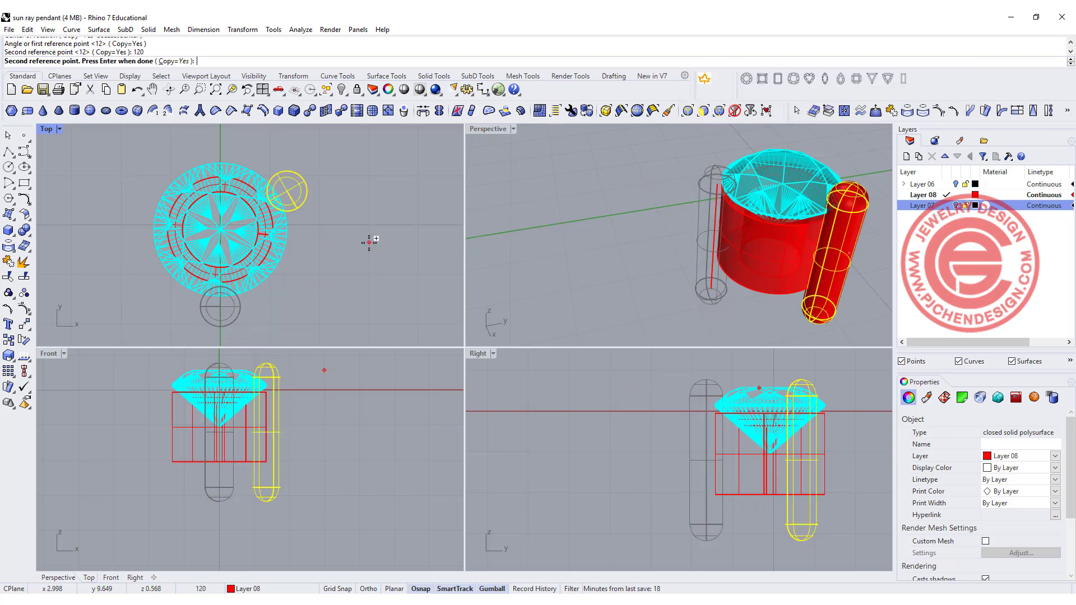
pyautogui.write('240')
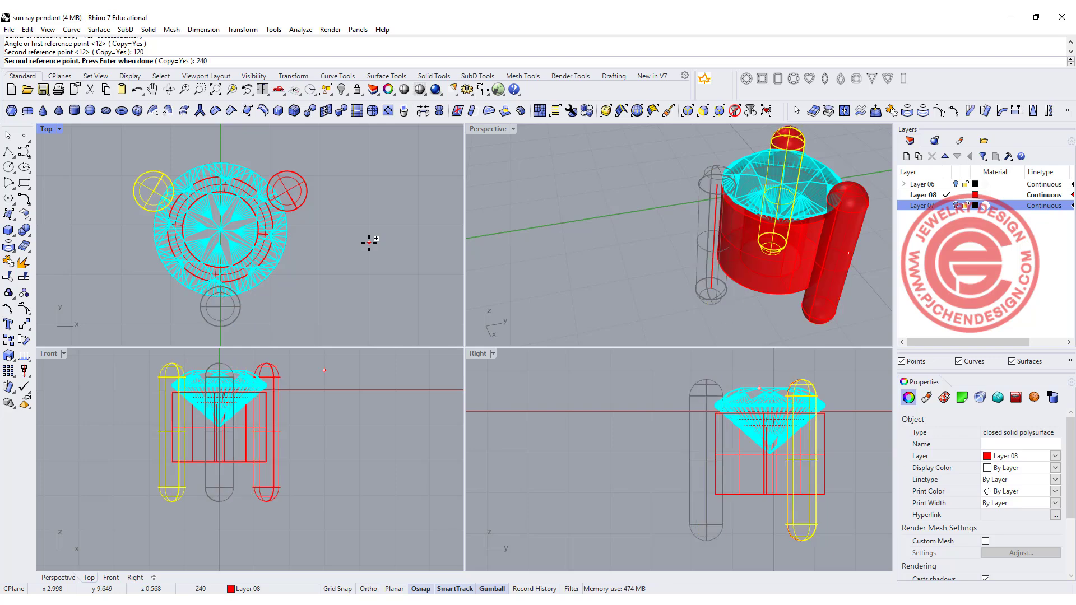
pyautogui.press('Return')
pyautogui.press('Return')
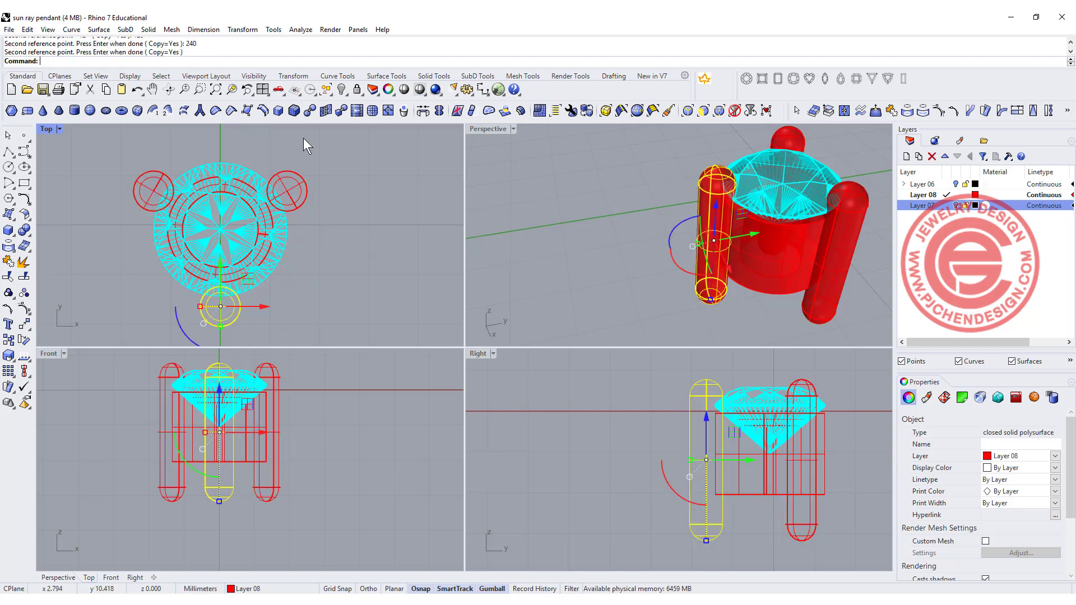
pyautogui.click(351, 275)
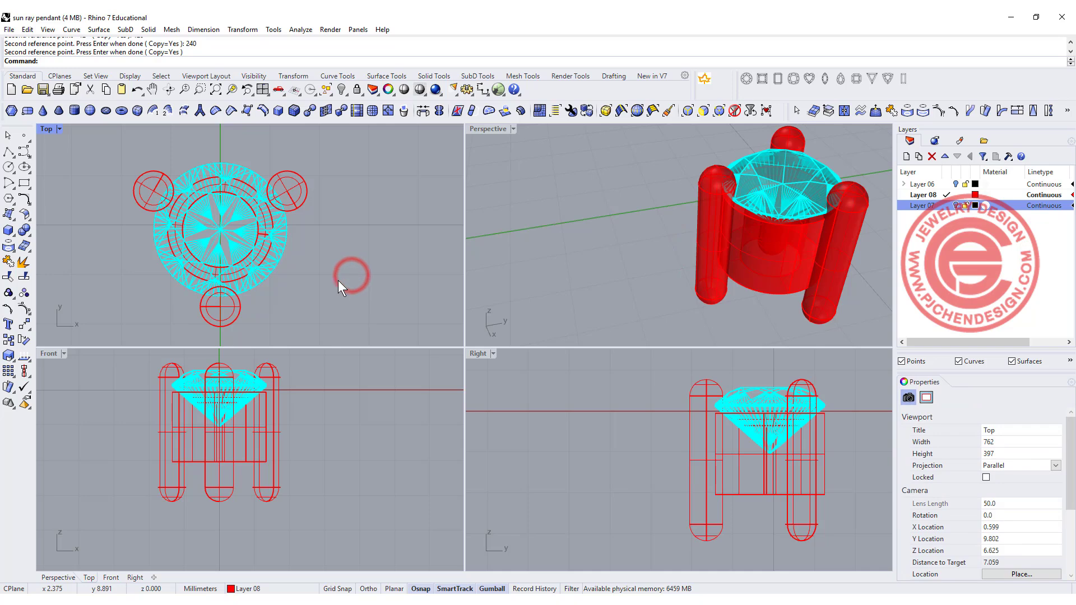
# Show Layer 07 and move the tube, all three prongs and the gemstone about 0.3 mm toward the pendant's centre.
pyautogui.click(955, 205)
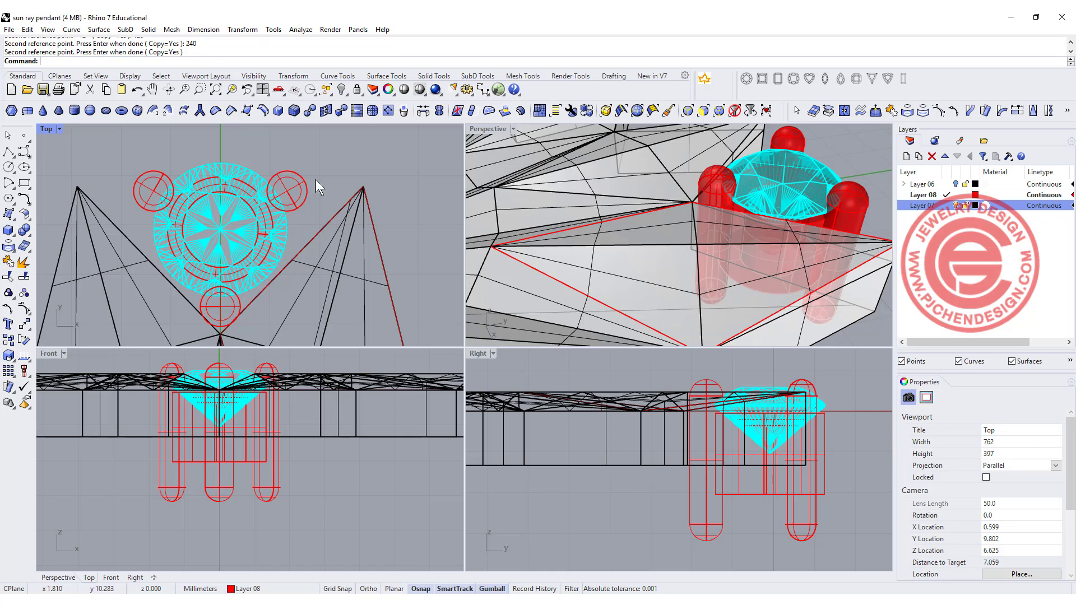
pyautogui.click(248, 192)
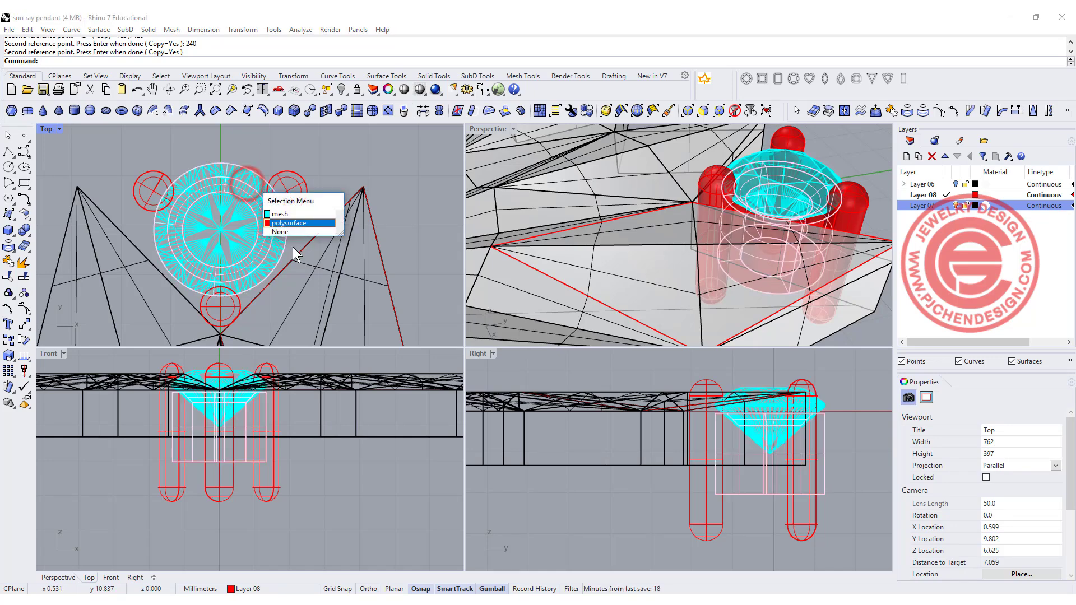
pyautogui.click(841, 147)
pyautogui.moveTo(841, 147); pyautogui.dragTo(798, 156, button='right')
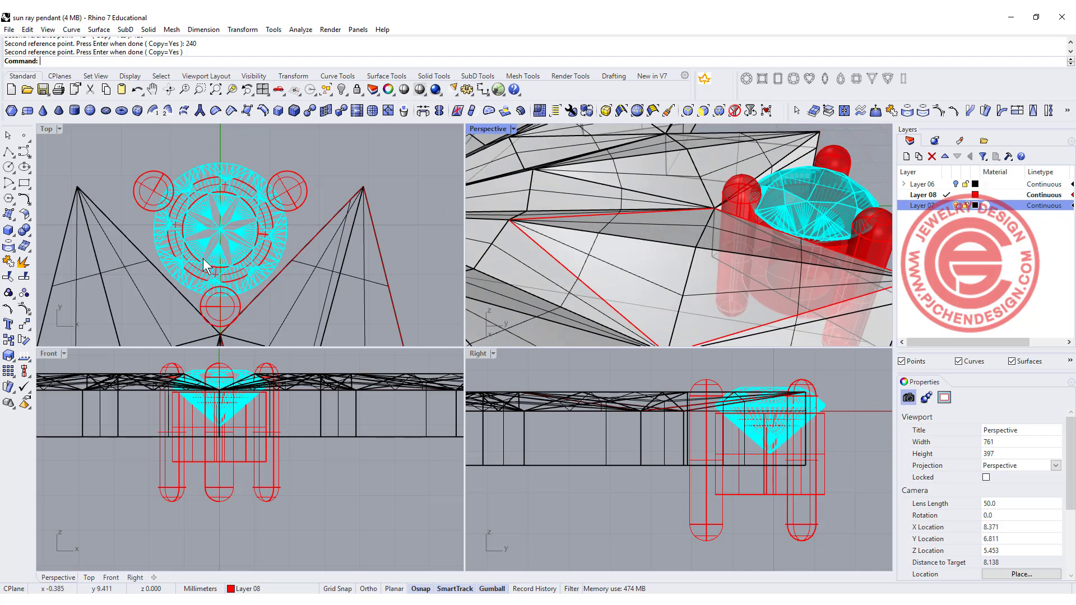
pyautogui.click(239, 302)
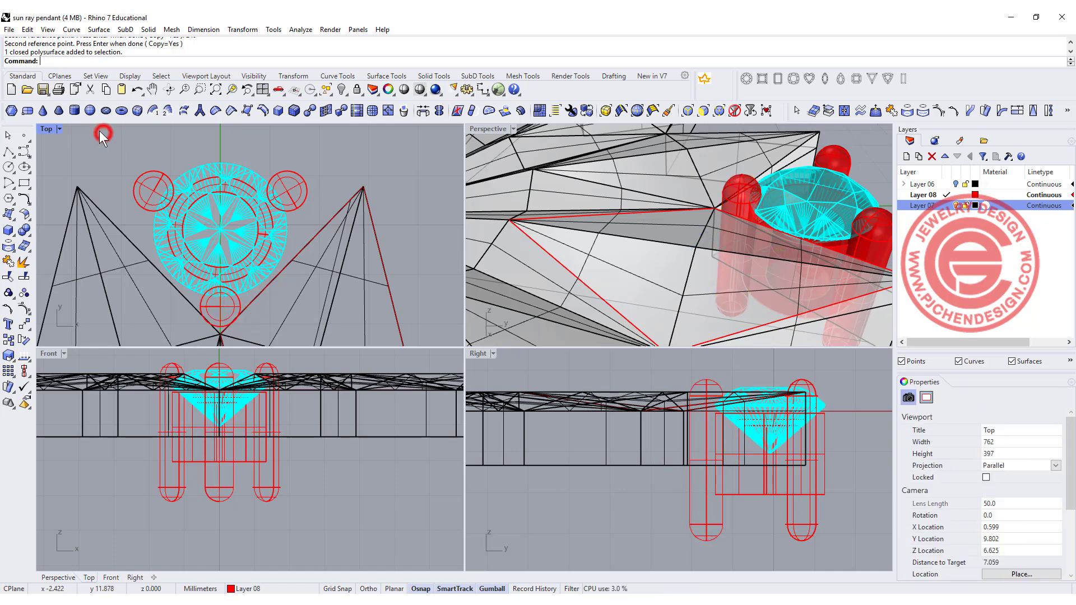
pyautogui.moveTo(100, 130); pyautogui.dragTo(339, 299)
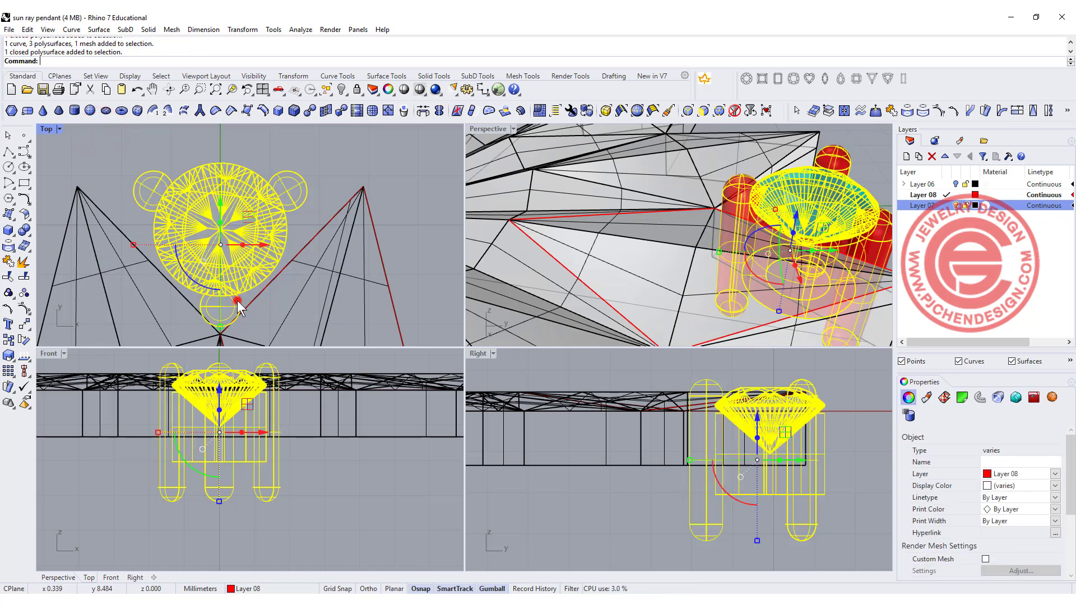
pyautogui.moveTo(234, 298); pyautogui.dragTo(224, 216)
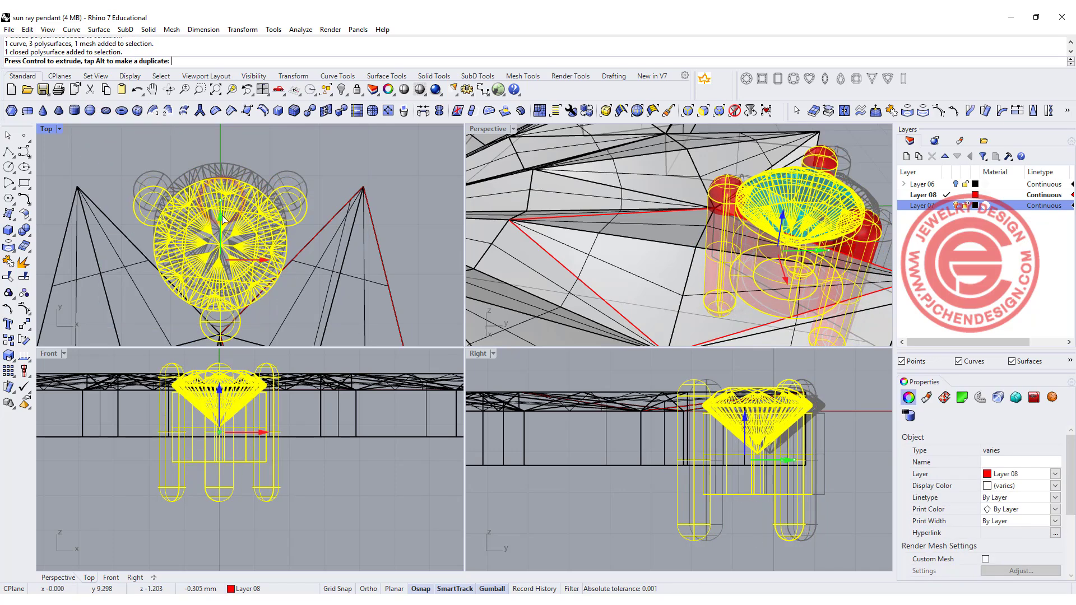
pyautogui.click(341, 178)
# Scale the tube setting up slightly and uniformly so it extends a little beyond the gemstone's edge.
pyautogui.moveTo(755, 255); pyautogui.dragTo(746, 222, button='right')
pyautogui.click(240, 460)
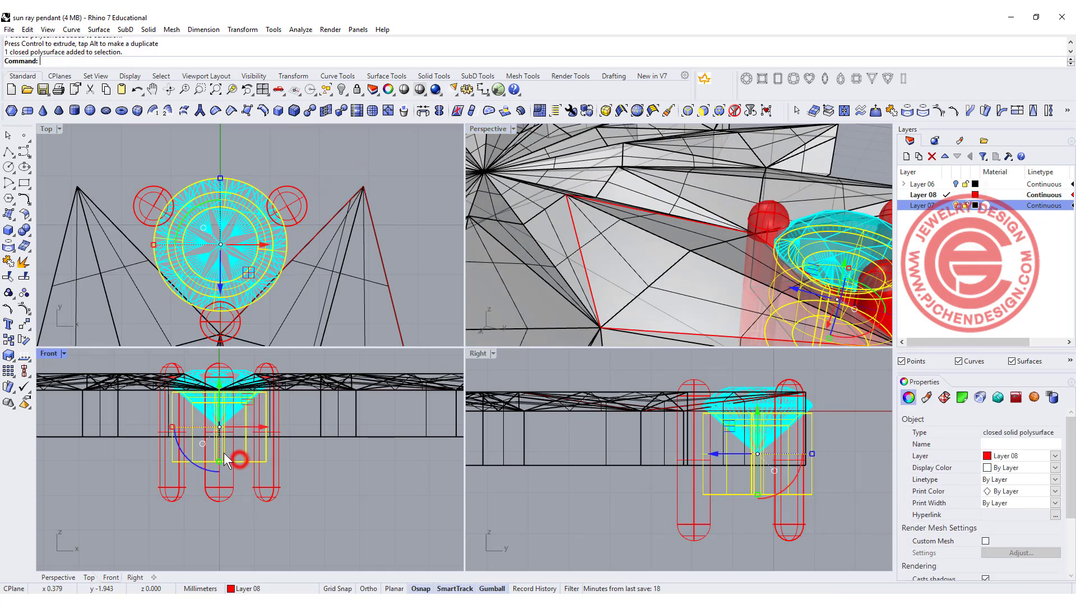
pyautogui.keyDown('shift'); pyautogui.moveTo(172, 426); pyautogui.dragTo(170, 427); pyautogui.keyUp('shift')
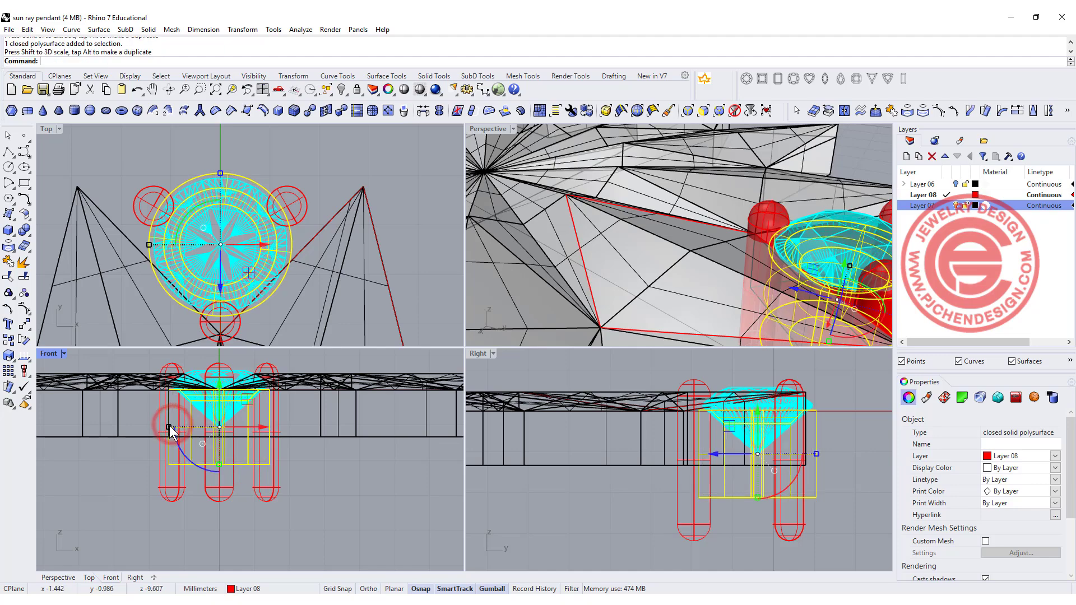
pyautogui.click(306, 156)
pyautogui.moveTo(575, 263); pyautogui.dragTo(762, 243, button='right')
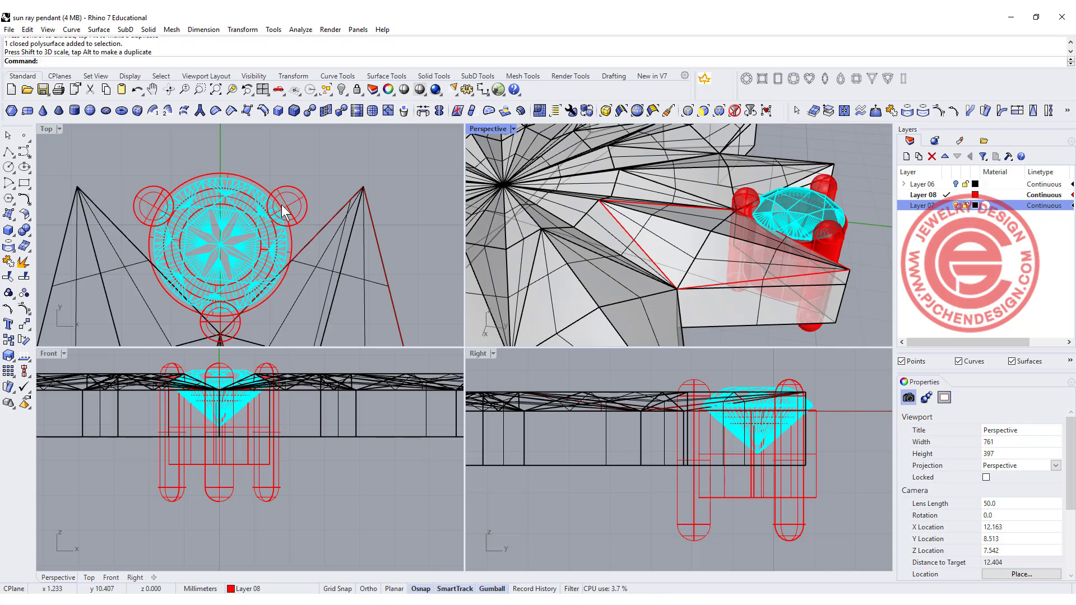
# Combine the tube and the three prongs into one solid with Boolean Union.
pyautogui.moveTo(286, 212); pyautogui.dragTo(264, 173, button='right')
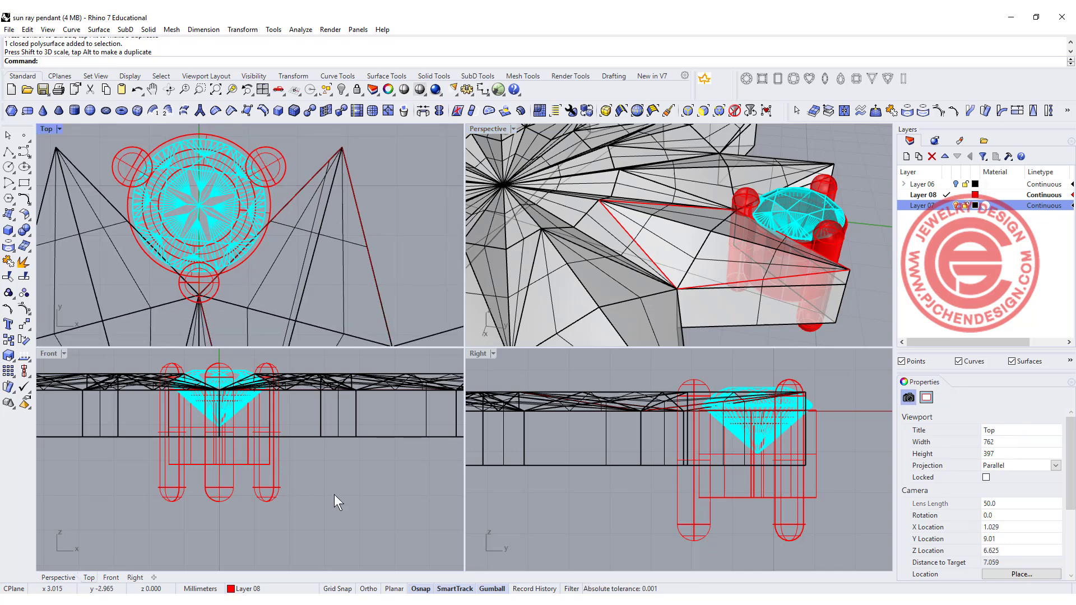
pyautogui.moveTo(109, 455); pyautogui.dragTo(108, 455)
pyautogui.click(24, 230)
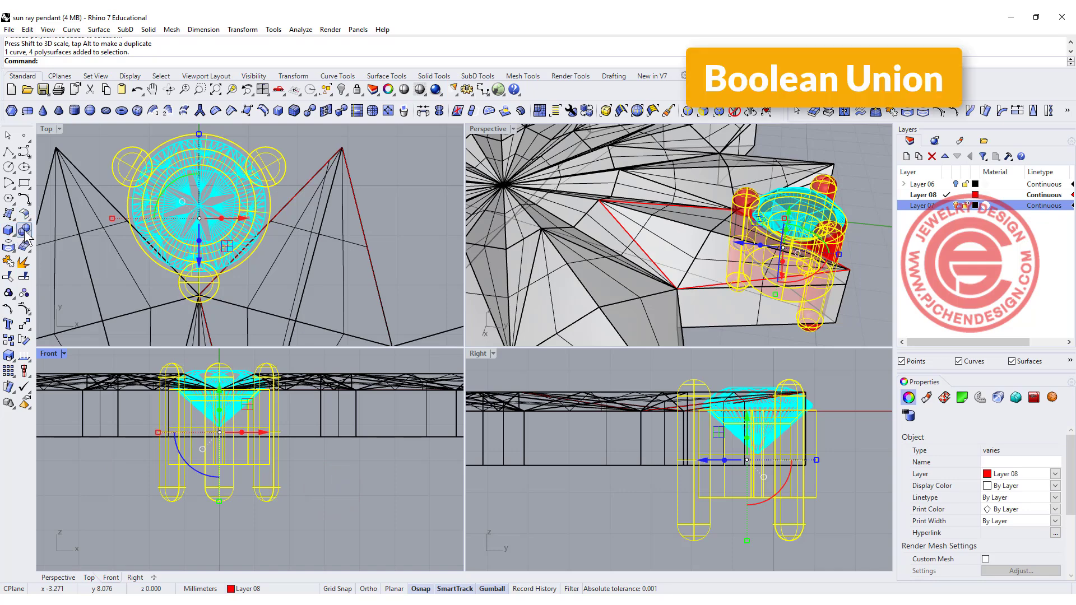
pyautogui.click(338, 476)
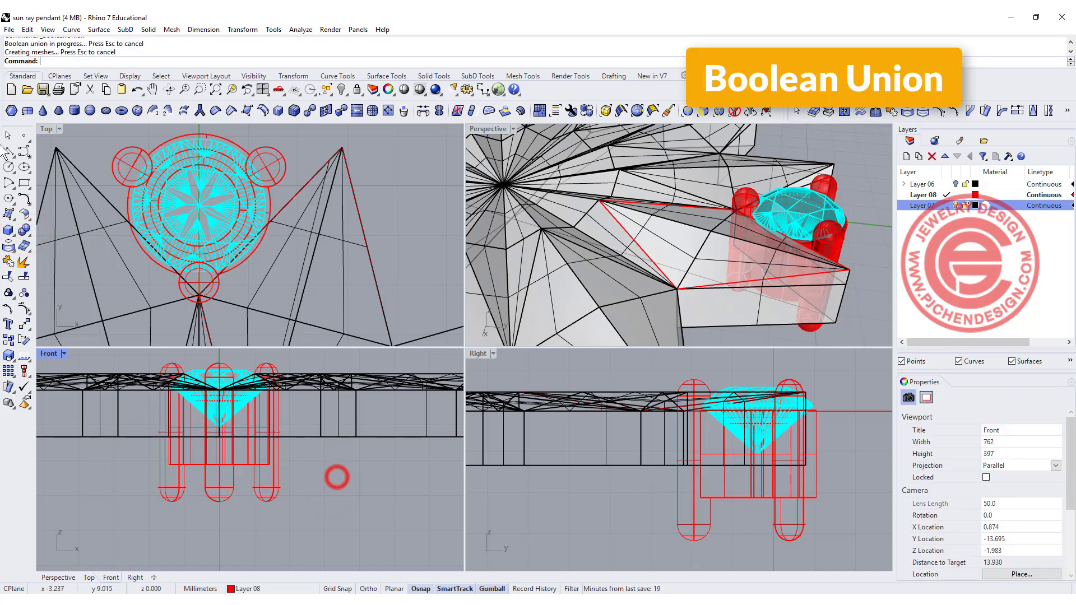
# Create a box below the sun body's flat back that encloses the protruding lower parts of the tube and prongs.
pyautogui.click(10, 231)
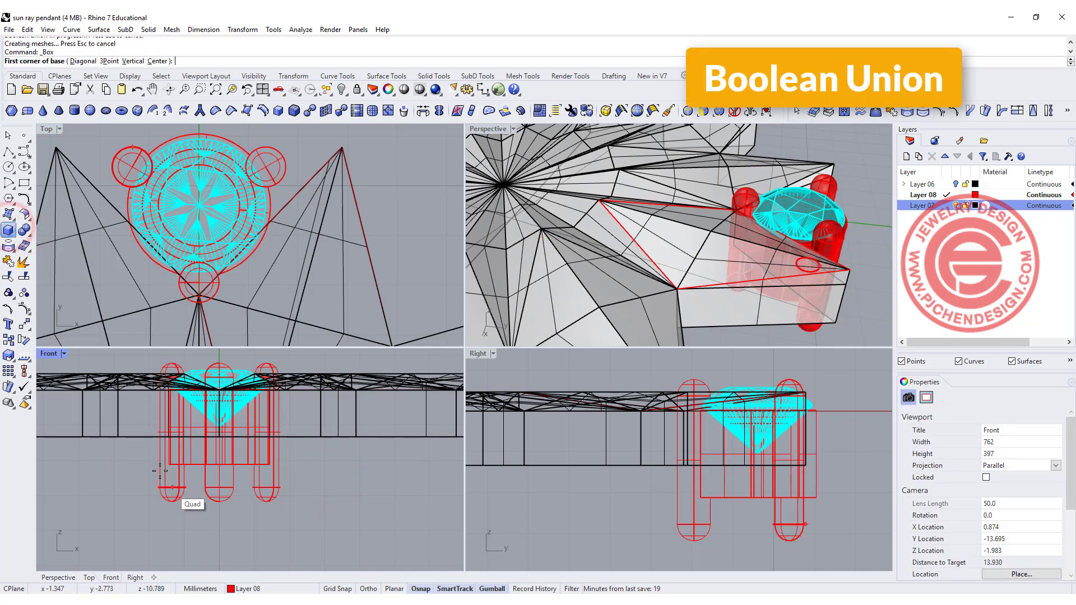
pyautogui.click(138, 437)
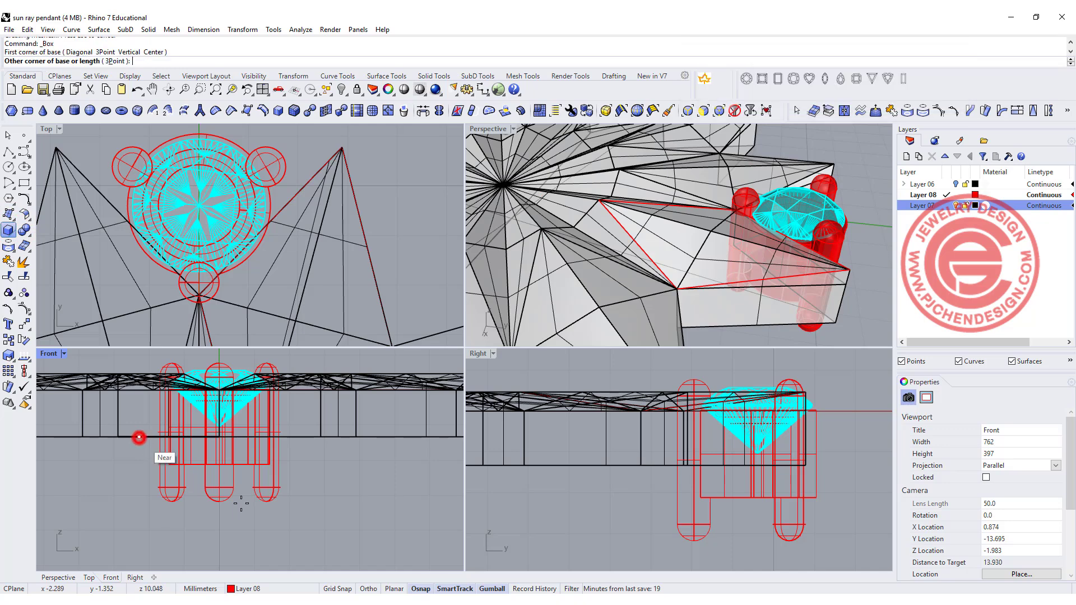
pyautogui.click(296, 528)
pyautogui.moveTo(252, 167); pyautogui.dragTo(269, 269, button='right')
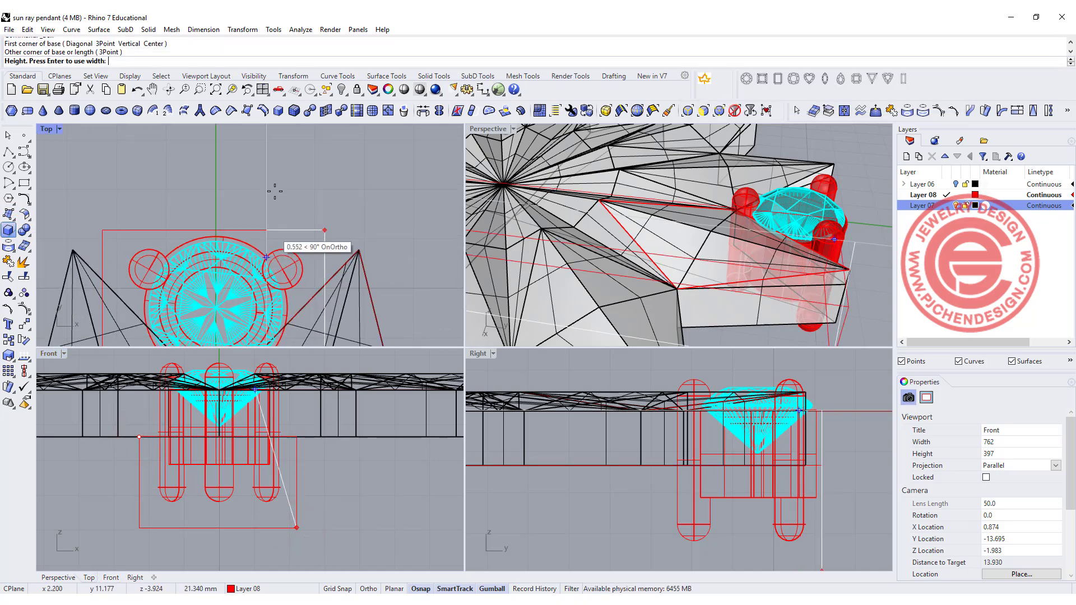
pyautogui.click(275, 189)
pyautogui.click(95, 179)
# Subtract the box from the joined setting with Boolean Difference to trim it flush with the sun body's back.
pyautogui.click(24, 229)
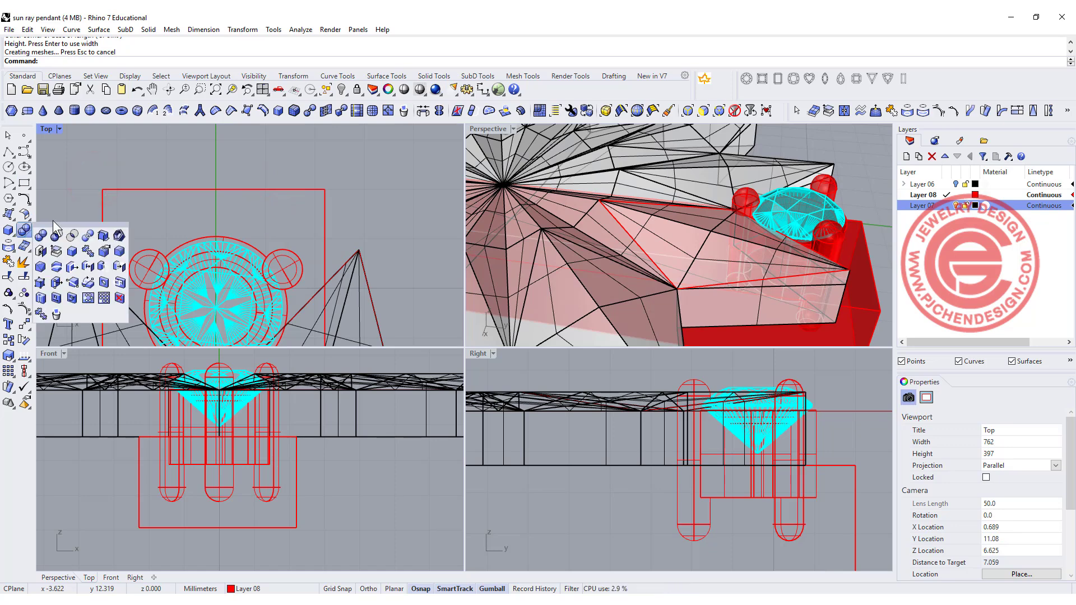
pyautogui.click(49, 232)
pyautogui.click(149, 258)
pyautogui.press('Return')
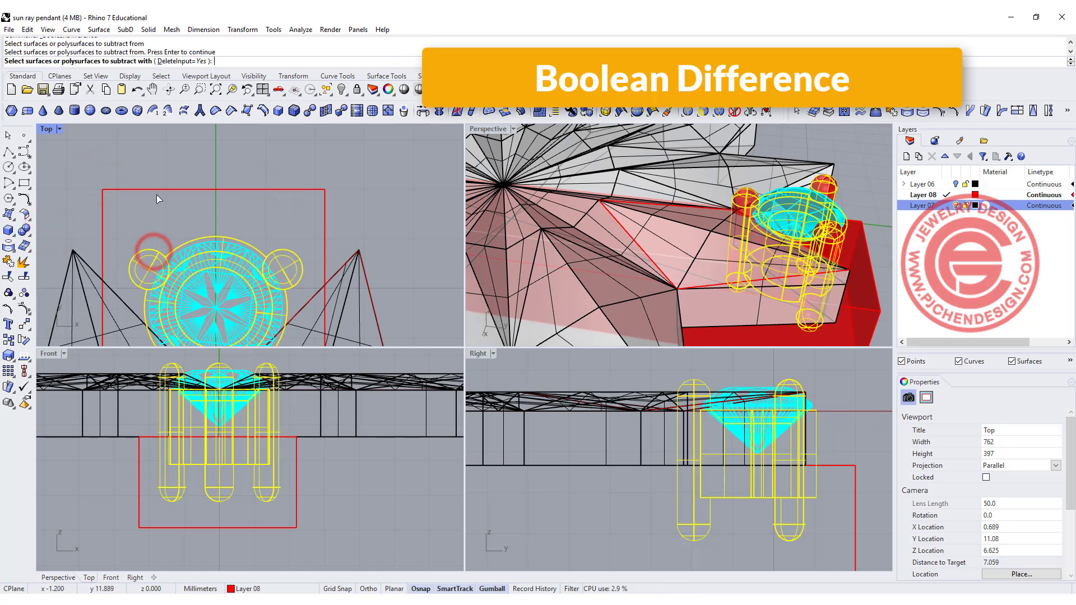
pyautogui.click(156, 189)
pyautogui.press('Return')
pyautogui.moveTo(256, 429); pyautogui.dragTo(220, 440, button='right')
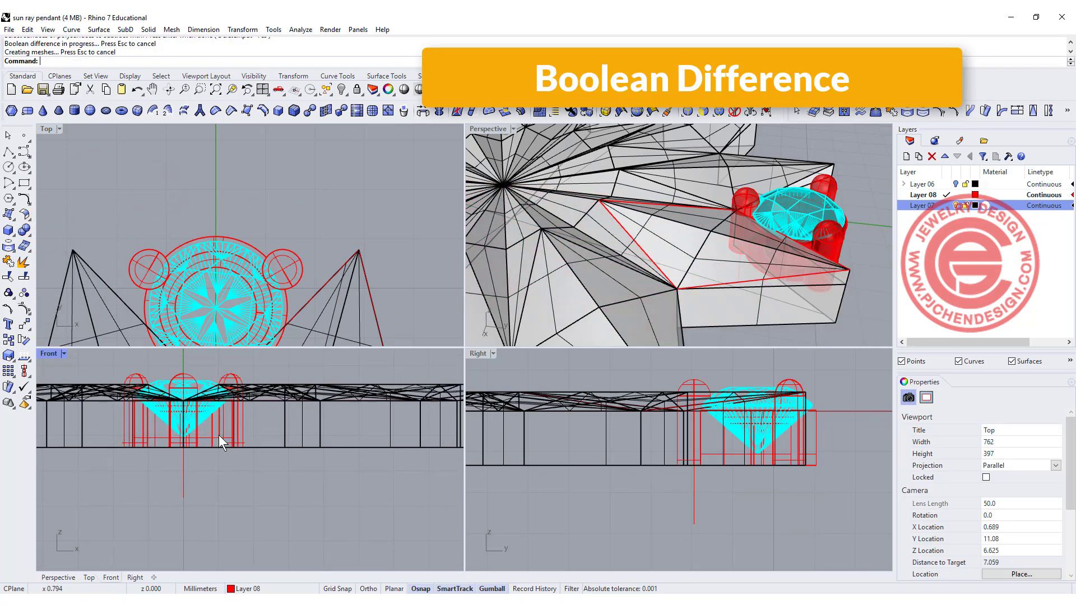
# Polar array the gemstone and its setting around the origin with 12 items over 360 degrees.
pyautogui.scroll(-5, 706, 235)
pyautogui.scroll(-3, 232, 244)
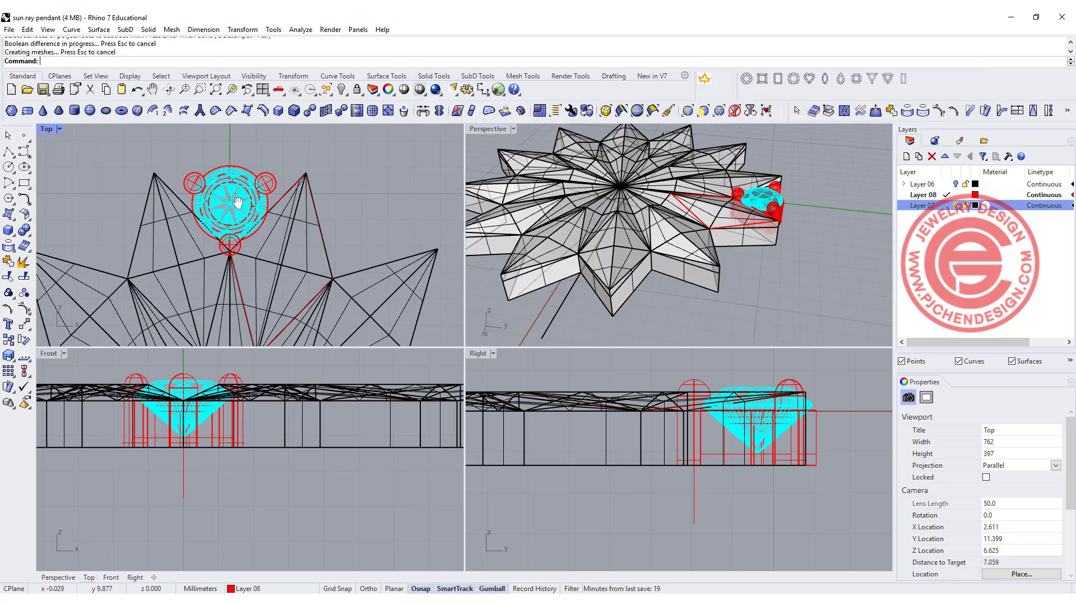
pyautogui.click(249, 189)
pyautogui.keyDown('shift'); pyautogui.click(271, 174); pyautogui.keyUp('shift')
pyautogui.scroll(-3, 229, 179)
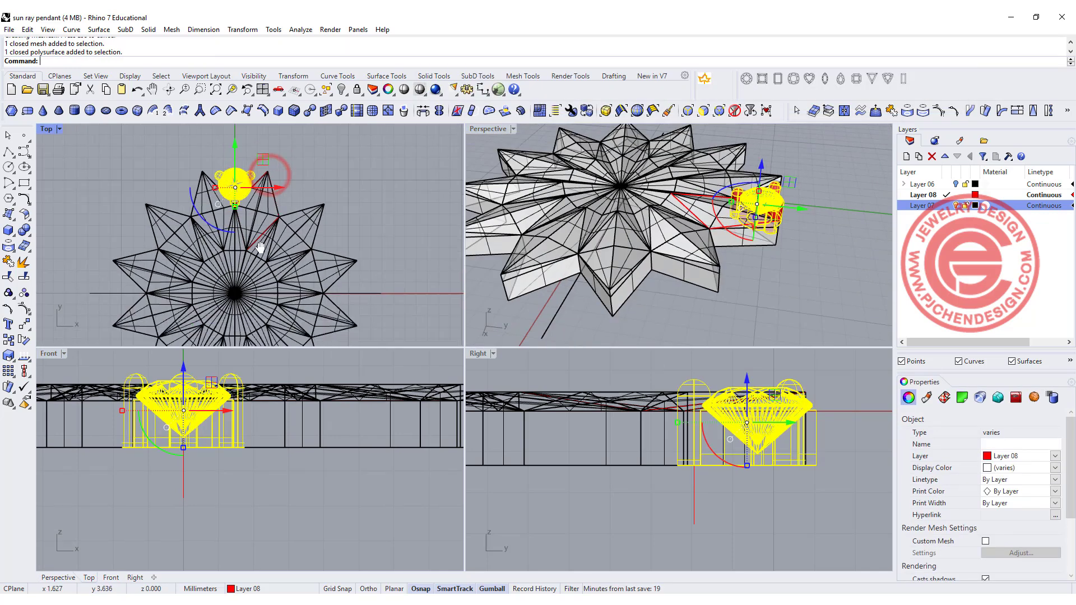
pyautogui.click(9, 372)
pyautogui.click(42, 371)
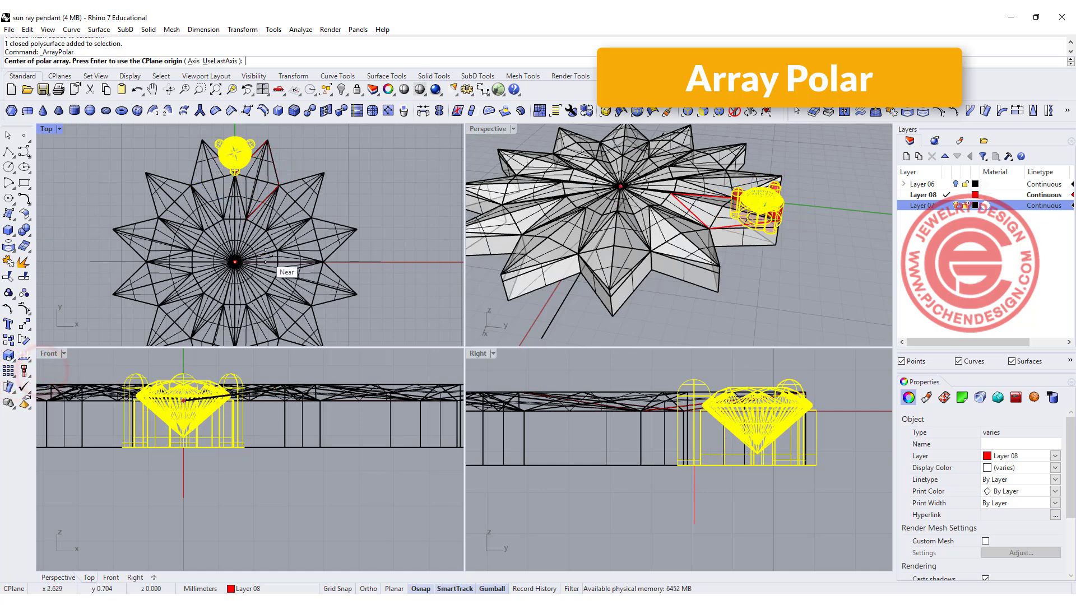
pyautogui.write('0')
pyautogui.press('Return')
pyautogui.press('Return')
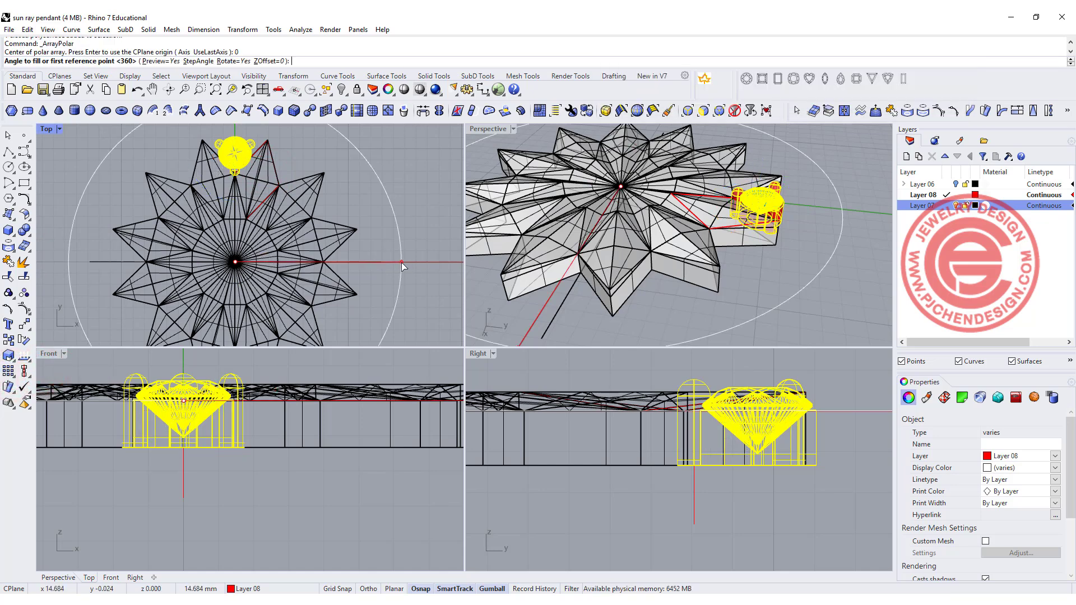
pyautogui.press('Return')
pyautogui.press('Return')
pyautogui.click(402, 254)
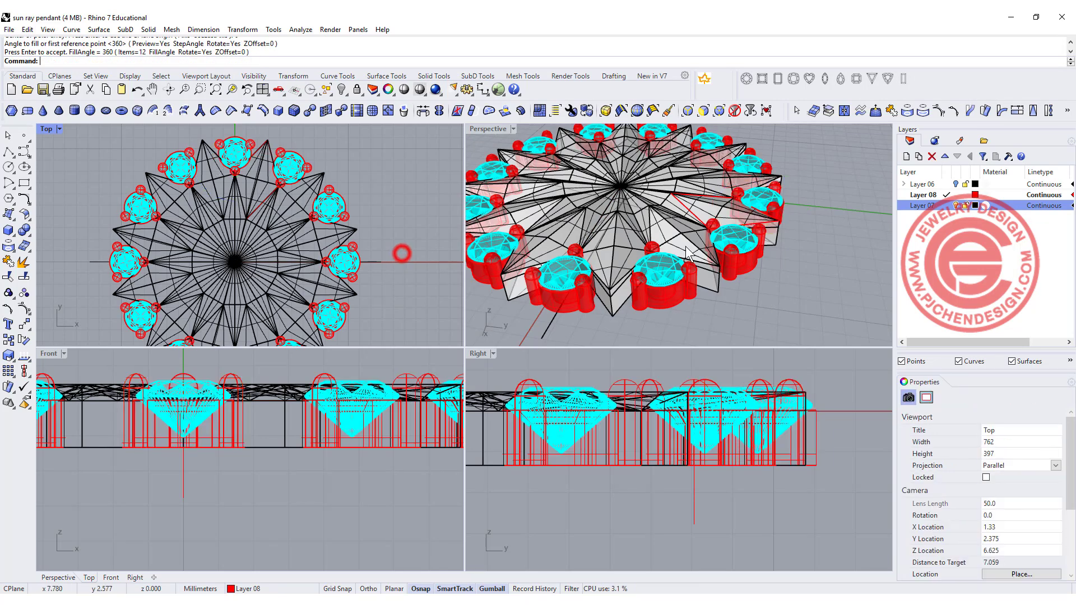
# Inspect the rendered pendant from the front, with its bail and the ring of prong-set gemstones.
pyautogui.scroll(-4, 715, 219)
pyautogui.moveTo(714, 219); pyautogui.dragTo(713, 257, button='right')
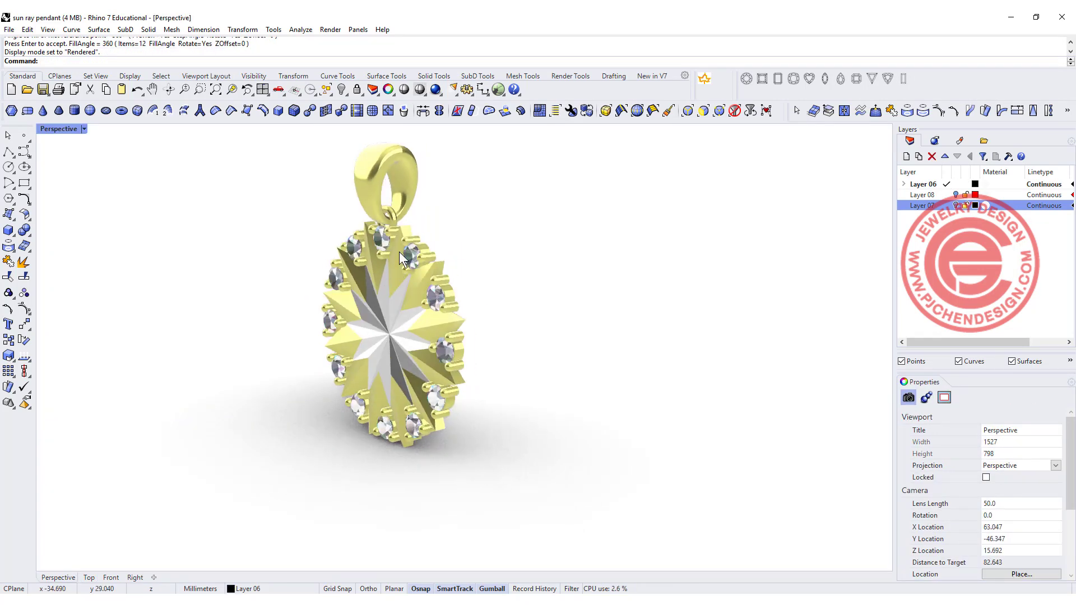
pyautogui.moveTo(399, 251); pyautogui.dragTo(528, 344, button='right')
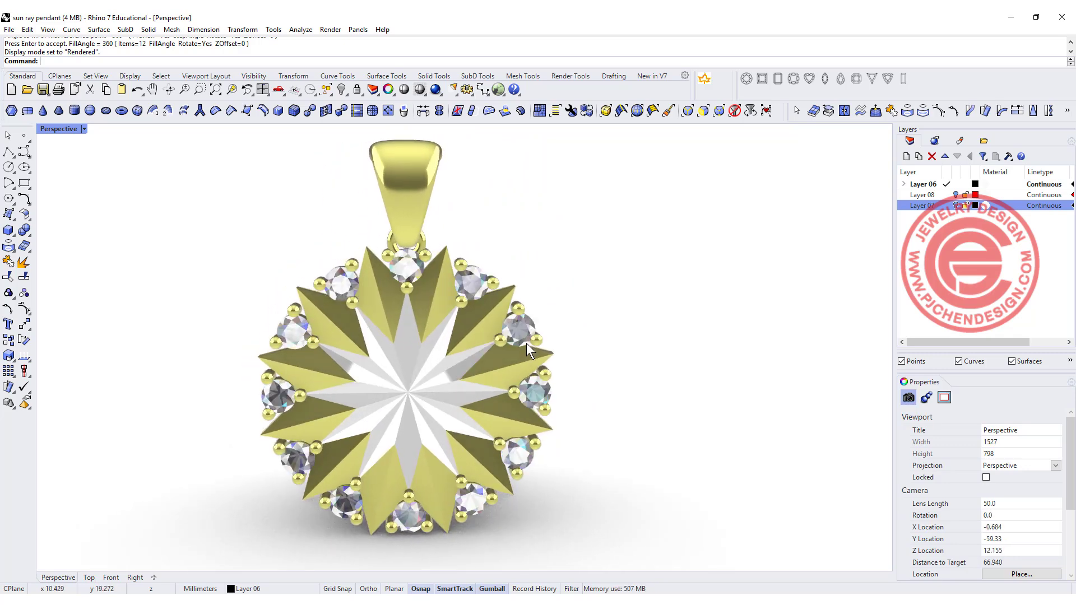